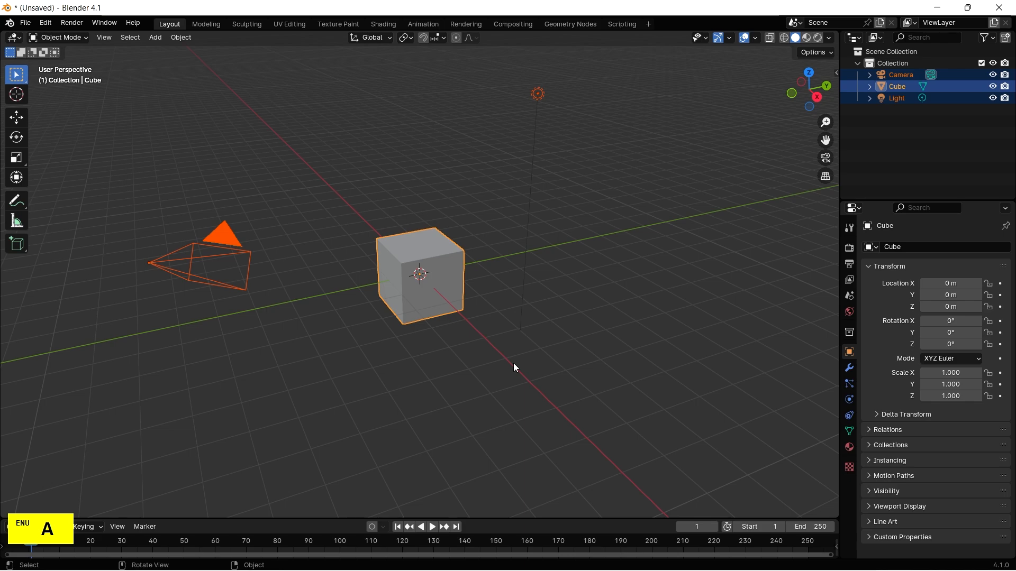
# Step: Delete the selected default camera, cube and light, and switch the viewport to the front orthographic view
pyautogui.press('Delete')
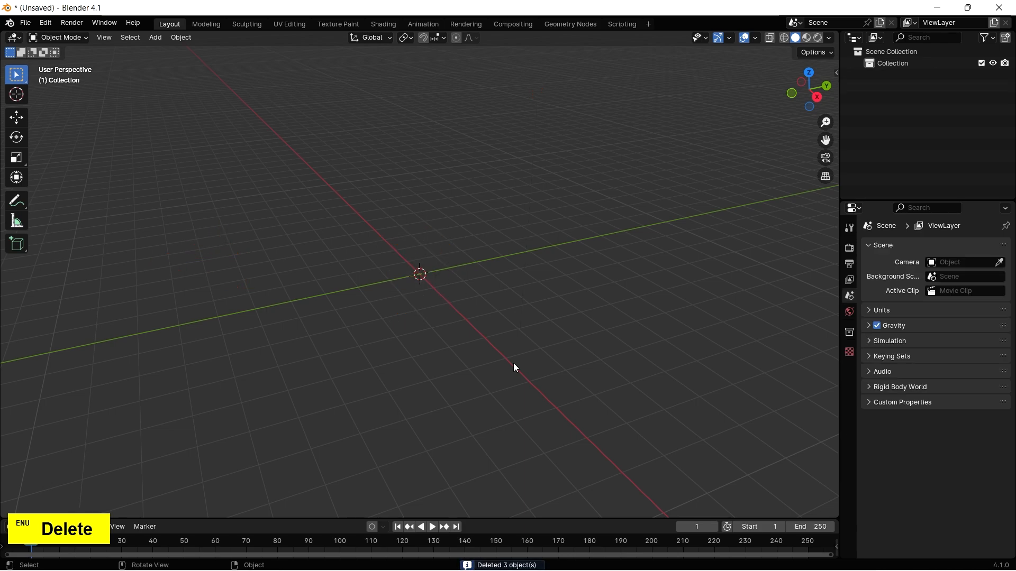
pyautogui.press('KP_1')
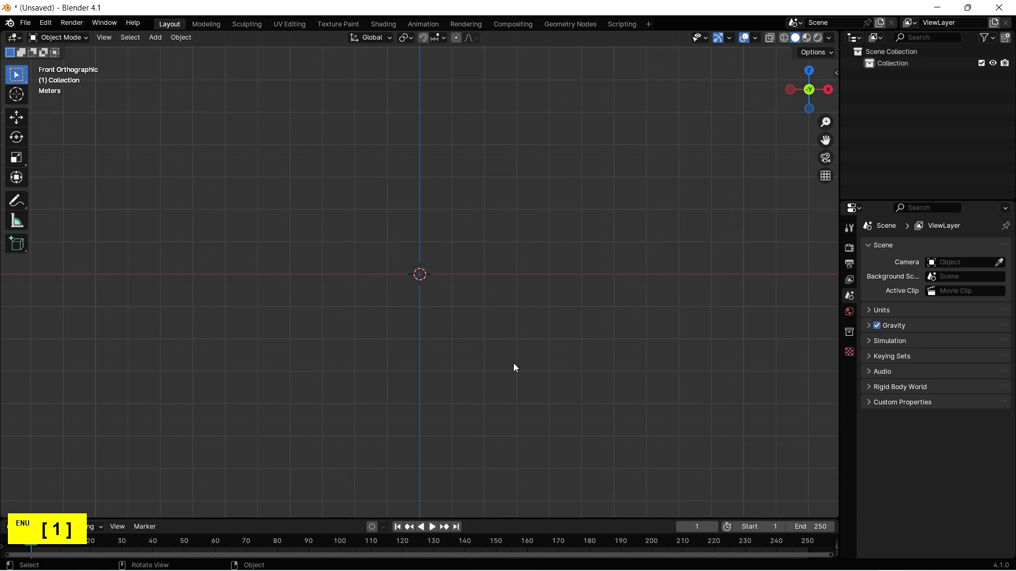
# Step: Start saving the project and create and open a Desktop folder named Combine Mixamo Animations as its location
pyautogui.hotkey('ctrl', 's')
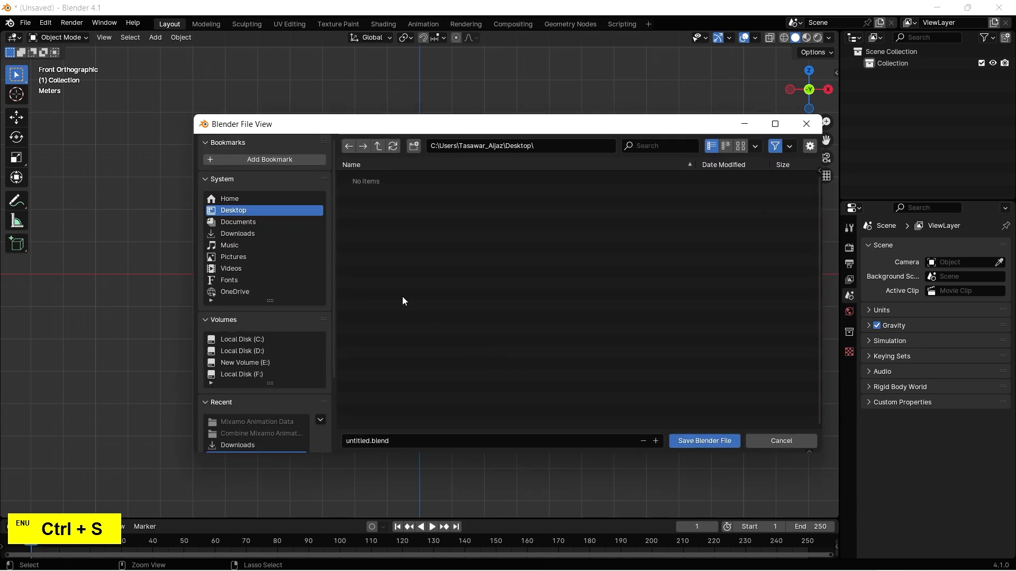
pyautogui.click(301, 212)
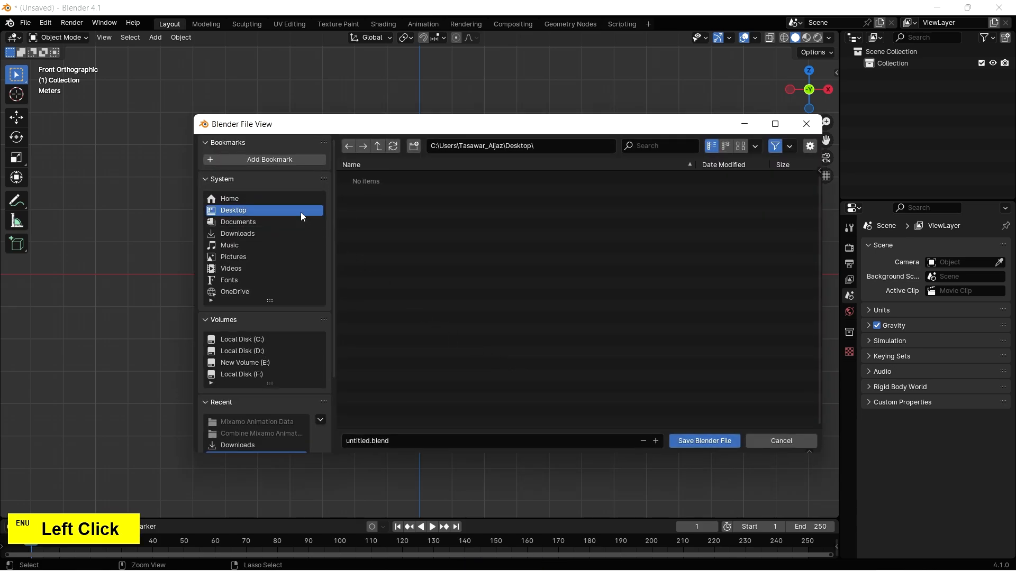
pyautogui.rightClick(458, 226)
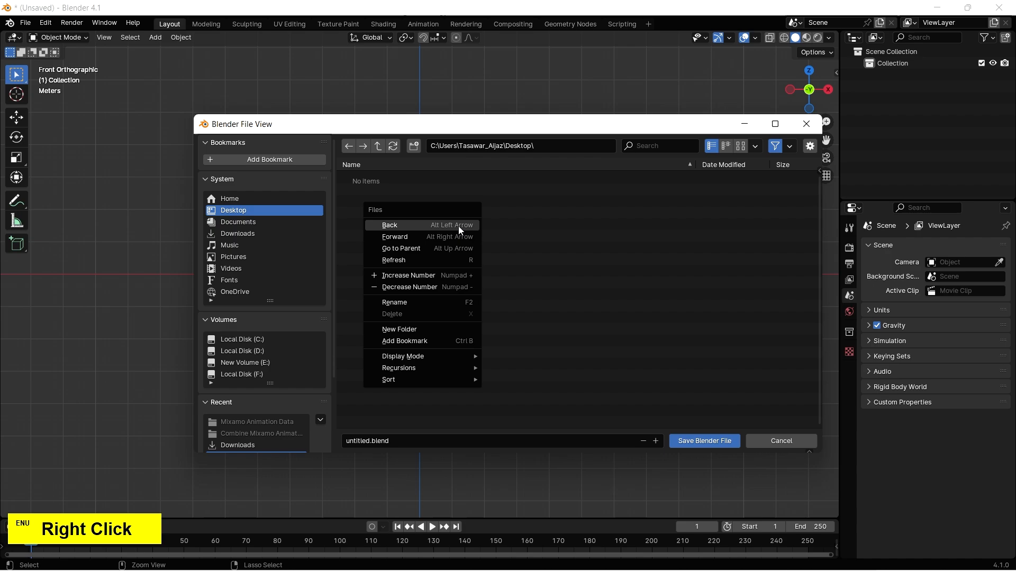
pyautogui.click(435, 335)
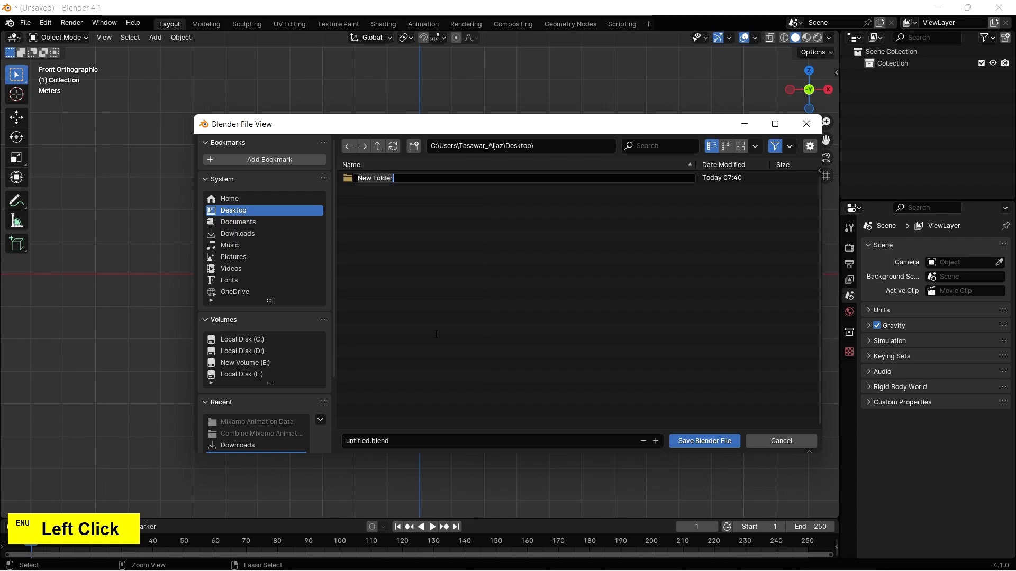
pyautogui.write('Com')
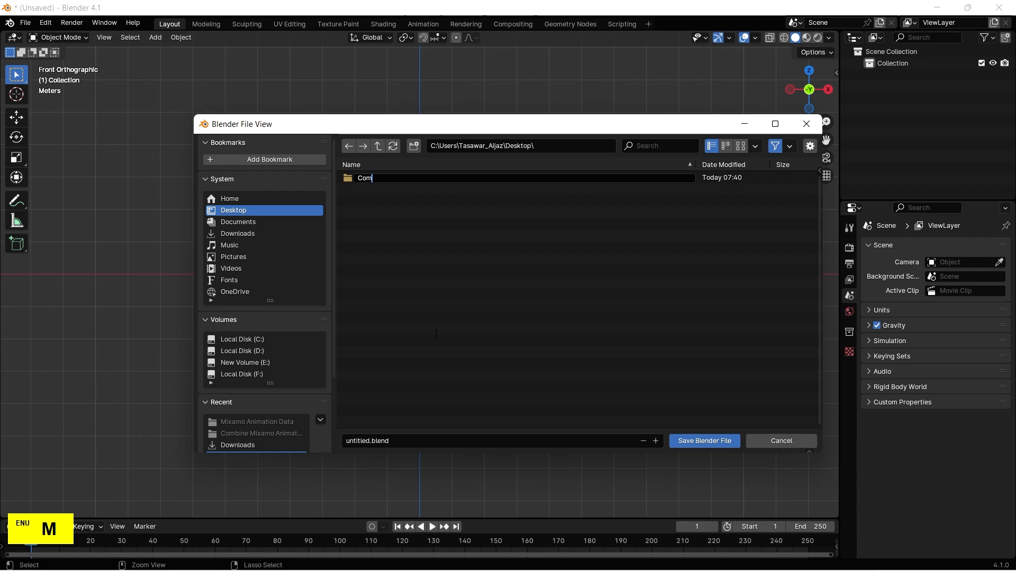
pyautogui.write('bine Mixamo Animations')
pyautogui.press('Return')
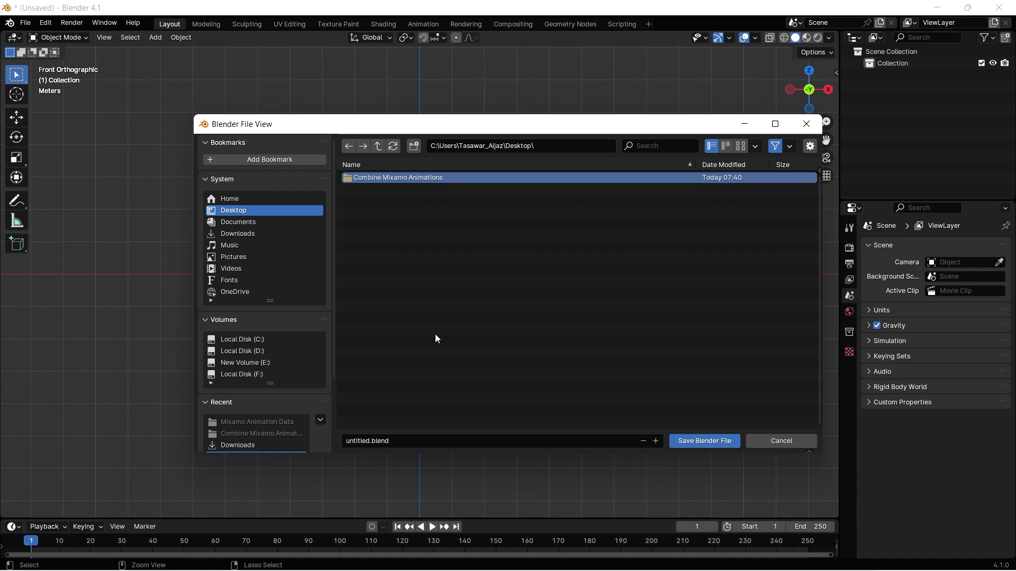
pyautogui.doubleClick(439, 177)
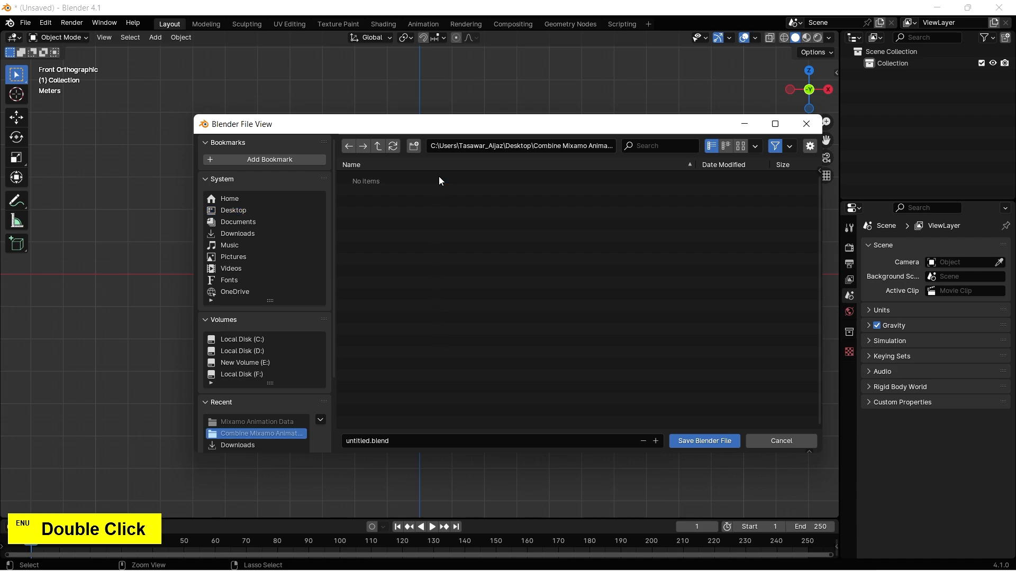
# Step: Name the Blender file Combine Mixamo Animations and save it in the new folder
pyautogui.click(422, 437)
pyautogui.write('Com')
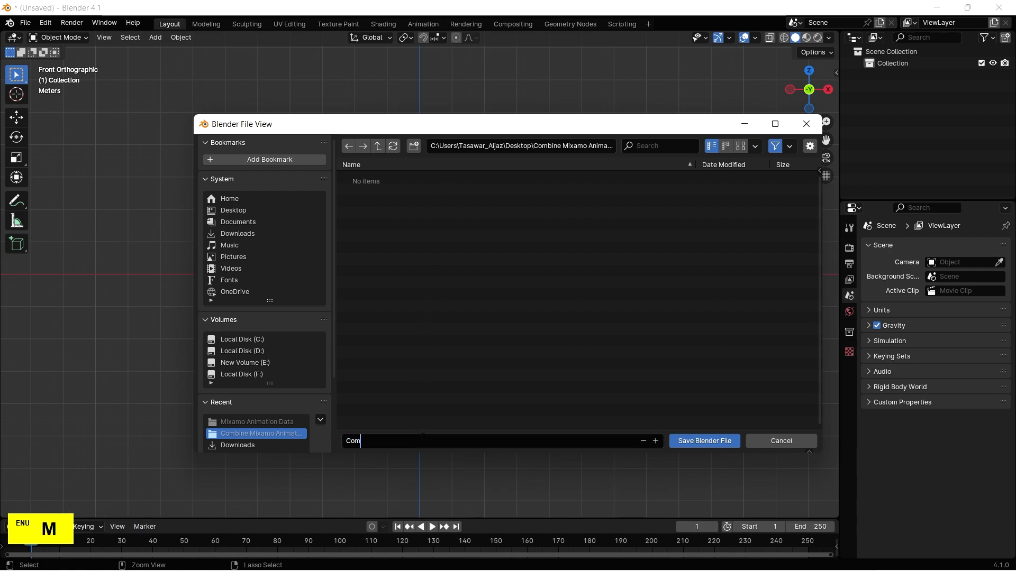
pyautogui.write('bine Mixamo Animations')
pyautogui.press('Return')
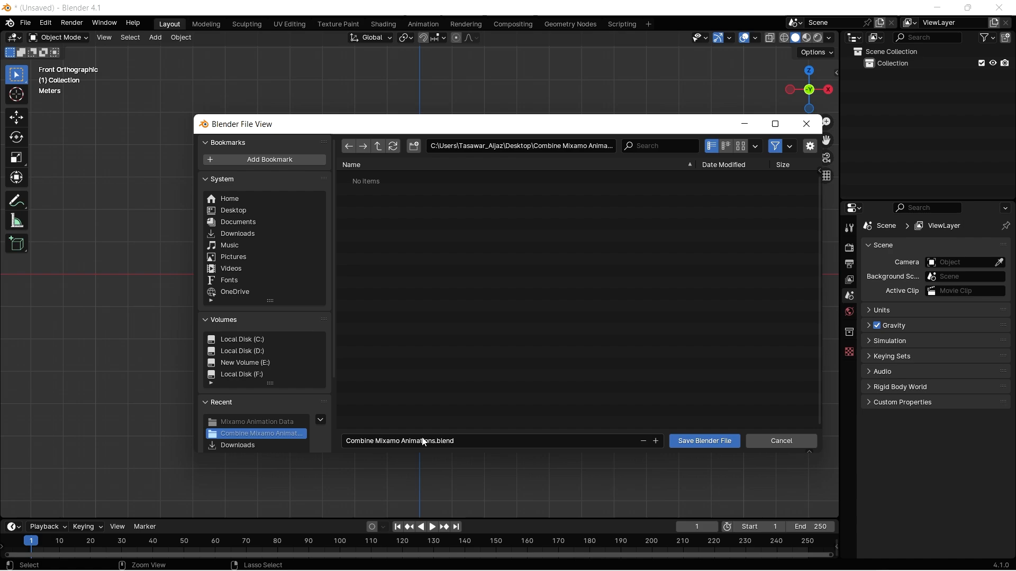
pyautogui.click(714, 441)
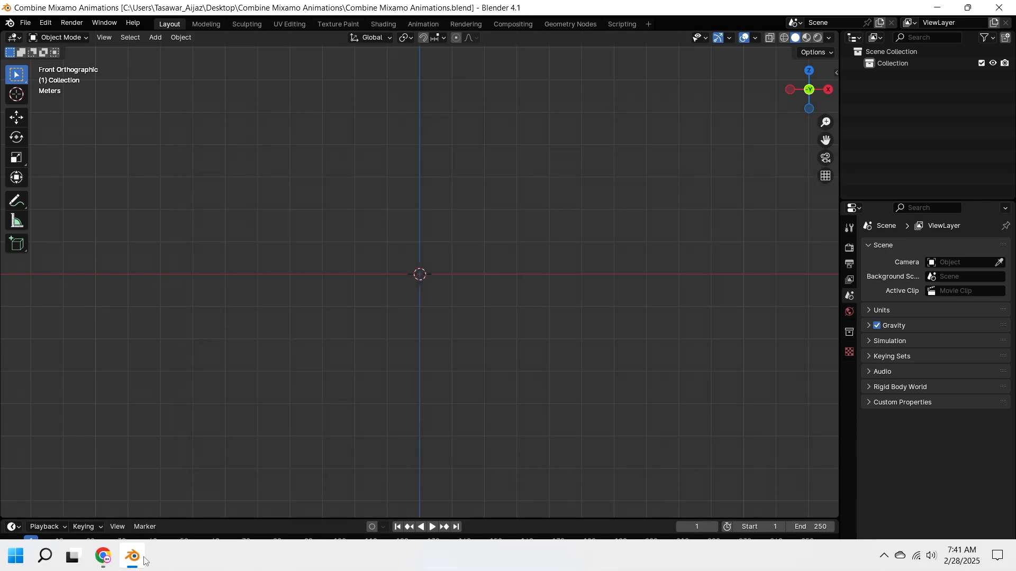
# Step: Switch to Mixamo in Chrome, search for idle animations and apply Breathing Idle to the character
pyautogui.click(103, 556)
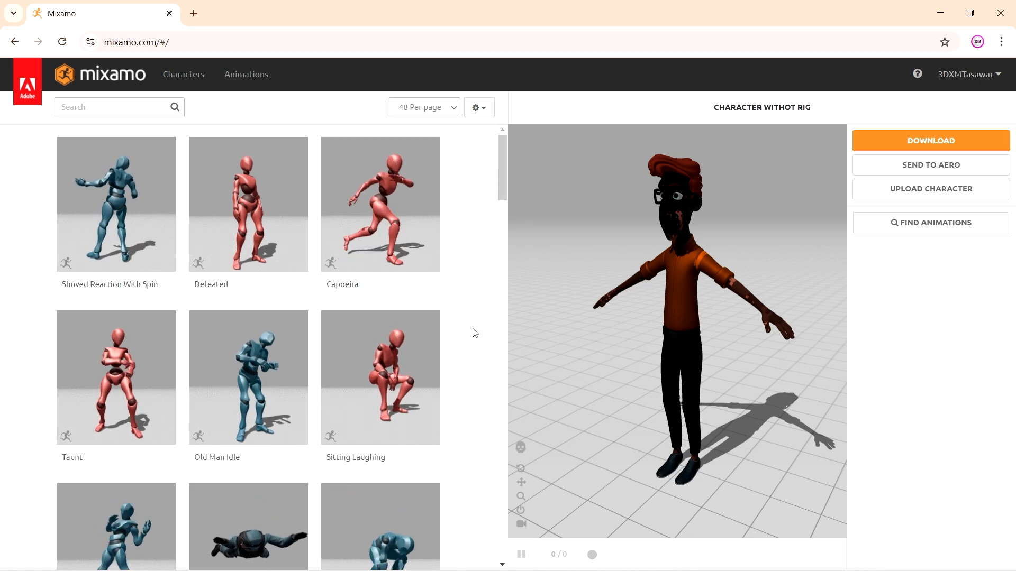
pyautogui.click(123, 107)
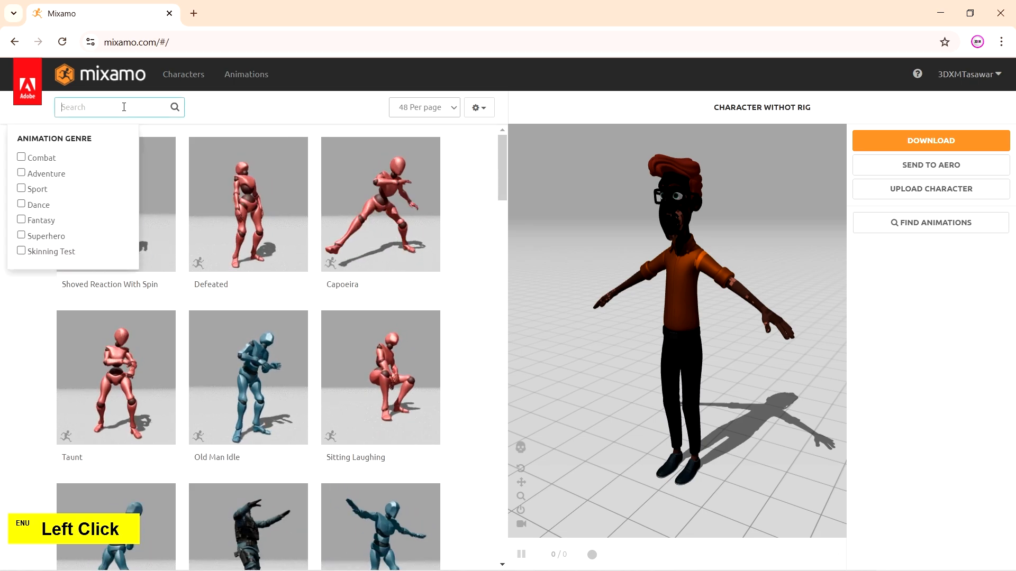
pyautogui.write('idle')
pyautogui.press('Return')
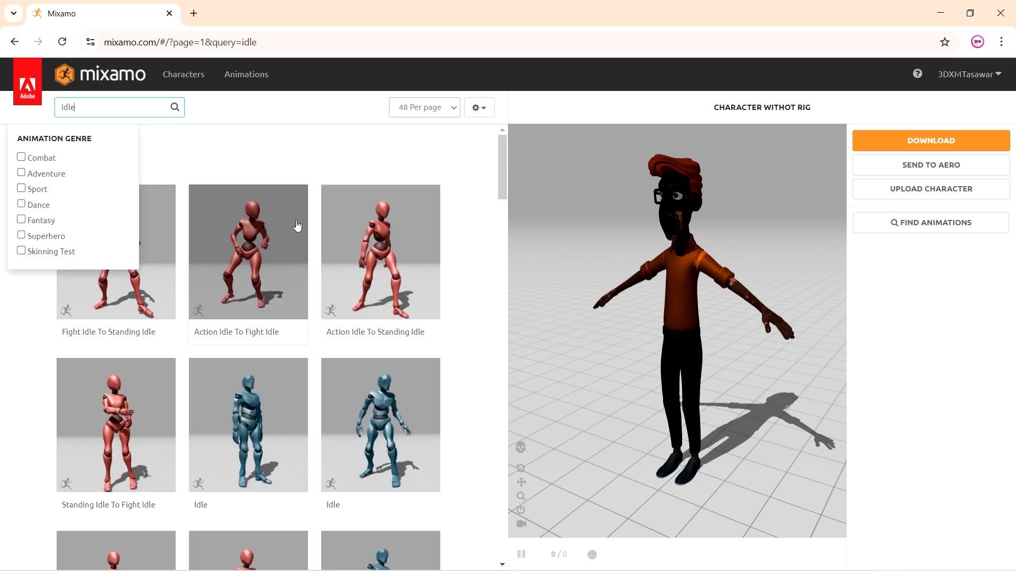
pyautogui.scroll(-2, 296, 228)
pyautogui.click(267, 311)
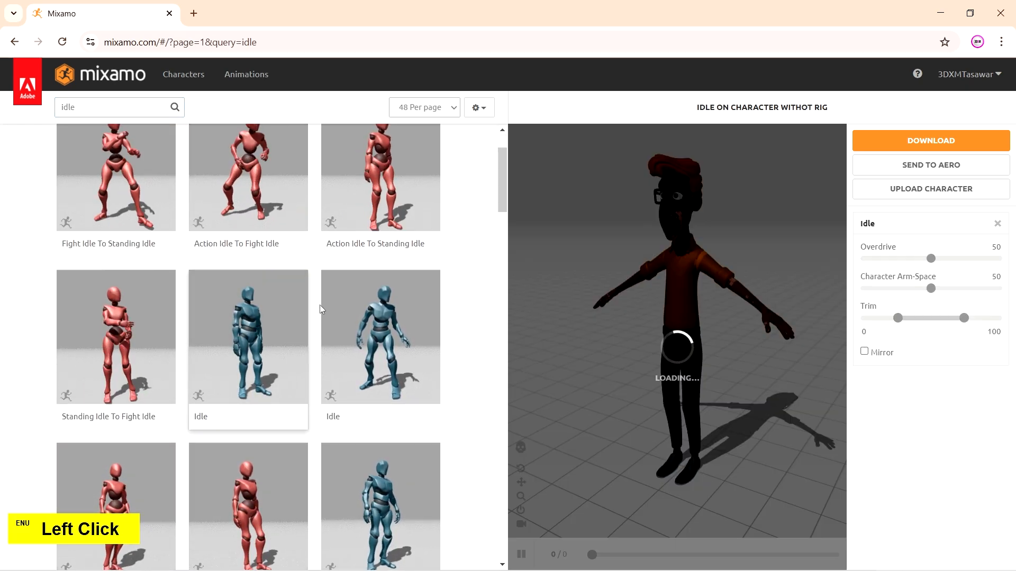
pyautogui.click(377, 480)
pyautogui.scroll(-2, 462, 370)
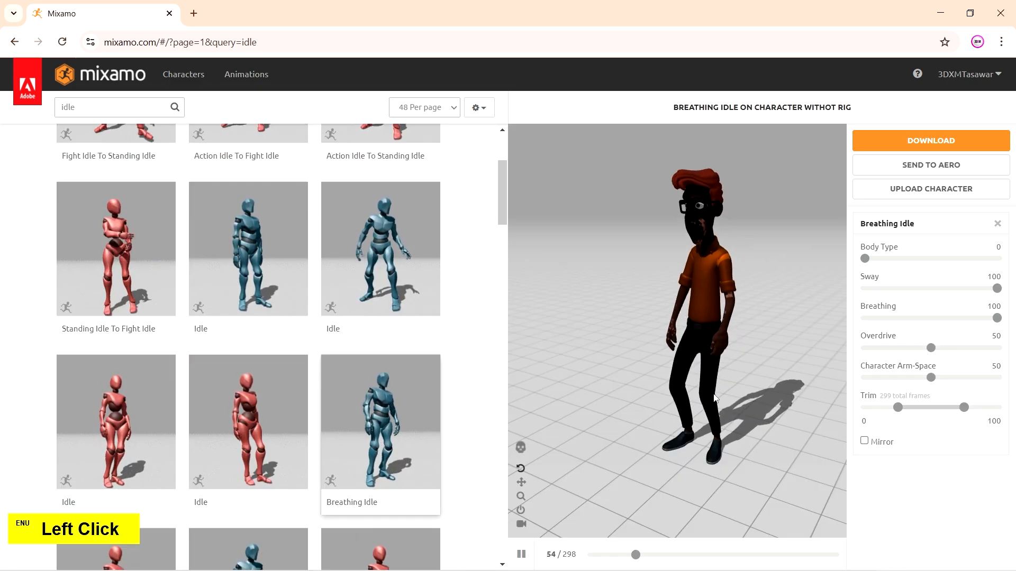
# Step: Download the Breathing Idle animation as FBX Binary with skin, at 60 frames per second with uniform keyframe reduction
pyautogui.moveTo(677, 390); pyautogui.dragTo(760, 394)
pyautogui.click(921, 142)
pyautogui.click(386, 243)
pyautogui.click(345, 276)
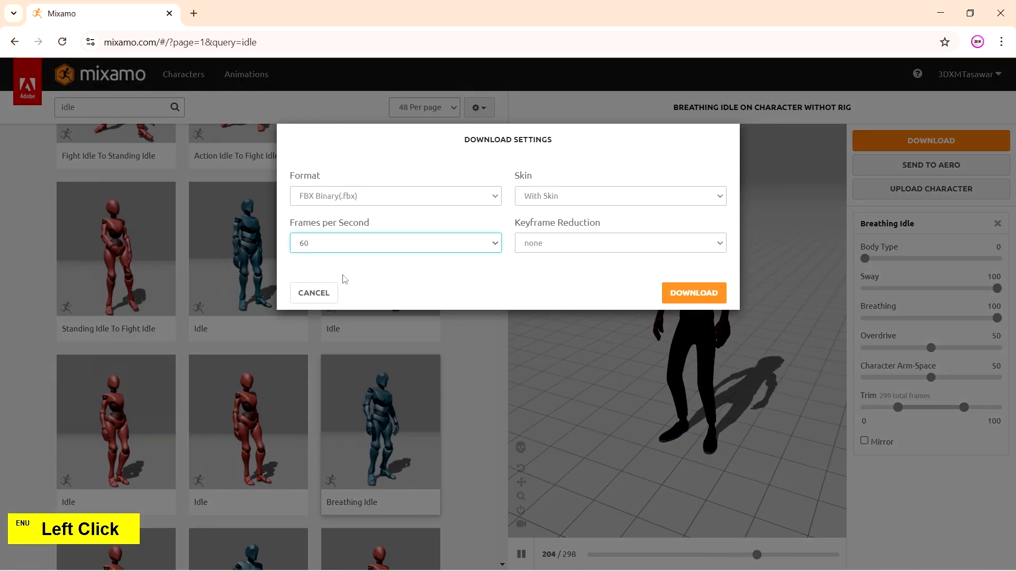
pyautogui.click(554, 243)
pyautogui.click(553, 280)
pyautogui.click(694, 292)
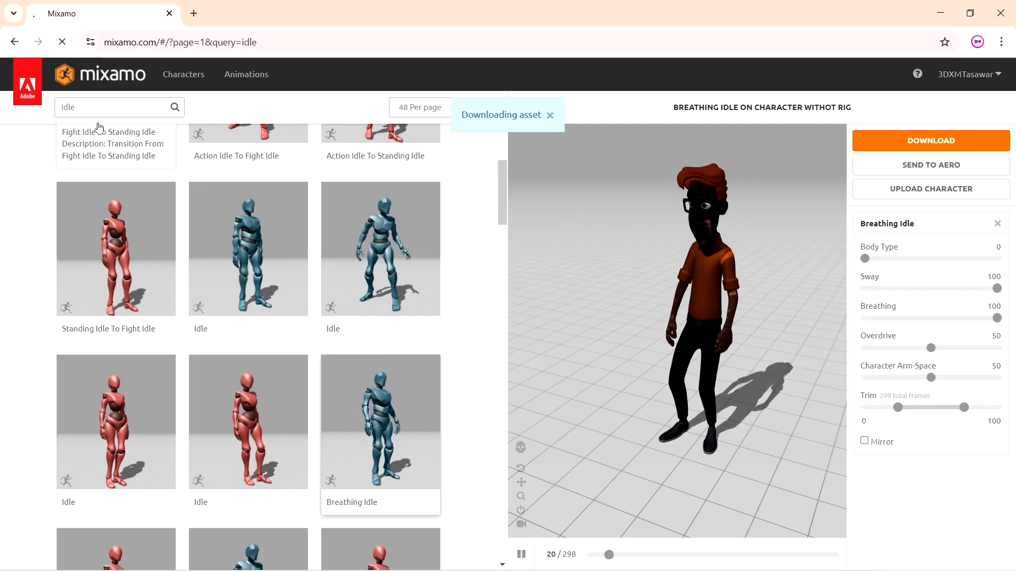
# Step: Search the animations for talk and apply the standing Talking animation beside Pacing And Talking On A to the character
pyautogui.click(66, 107)
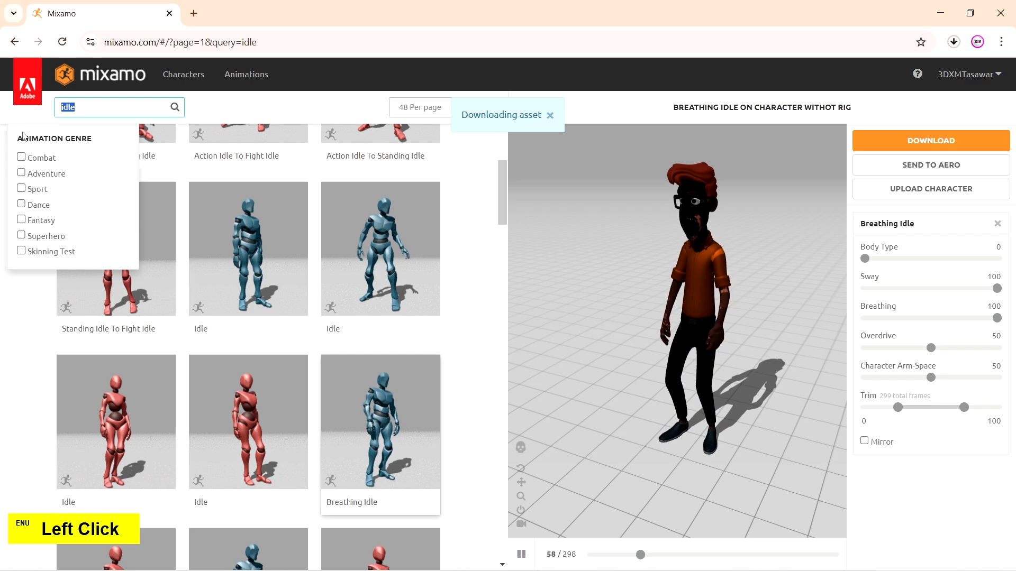
pyautogui.write('talk')
pyautogui.press('Return')
pyautogui.scroll(-3, 302, 278)
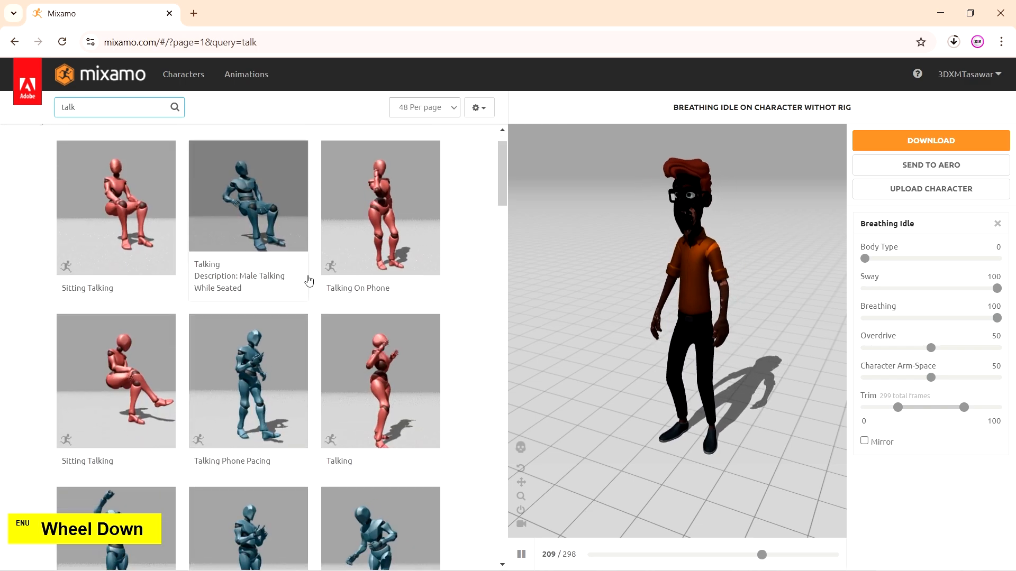
pyautogui.scroll(-7, 309, 280)
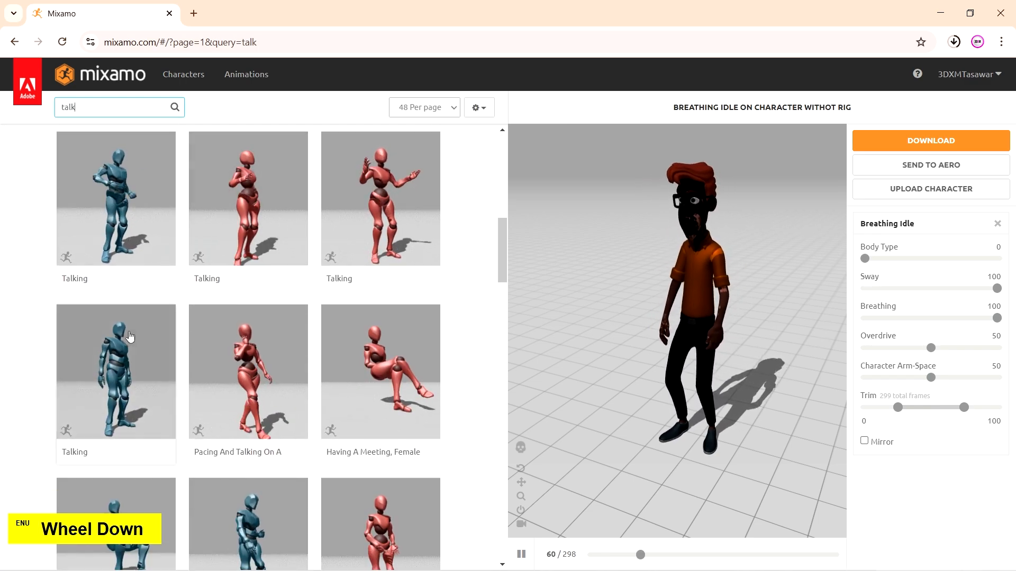
pyautogui.click(130, 337)
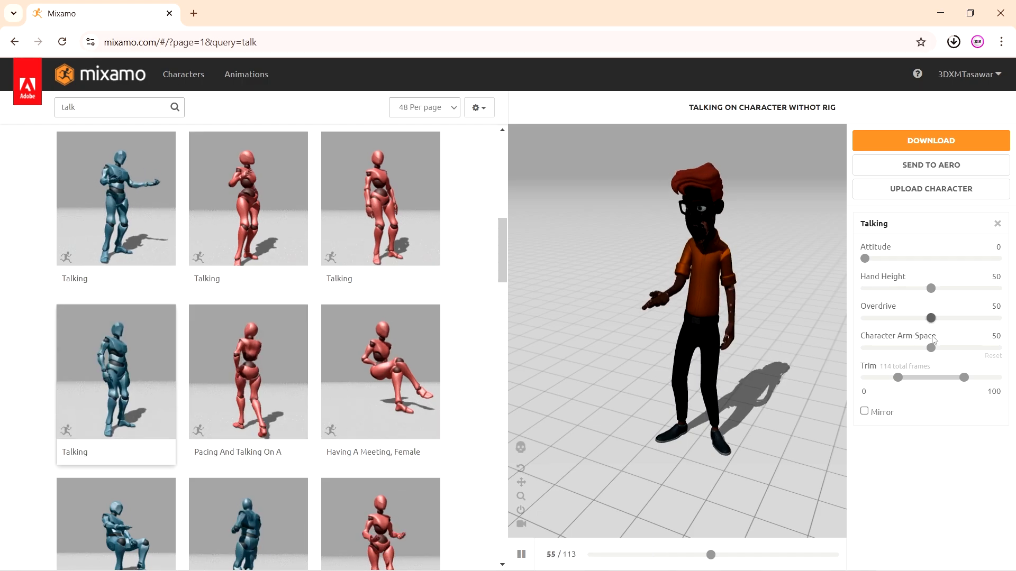
# Step: Set the Talking animation's Character Arm-Space to 57 and download it with the current download settings
pyautogui.click(939, 348)
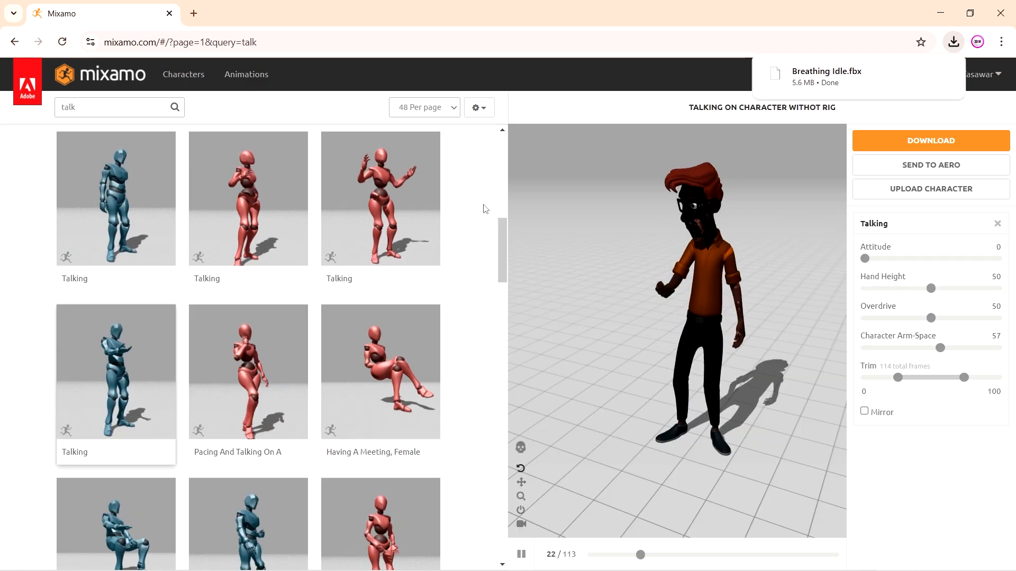
pyautogui.click(931, 140)
pyautogui.click(693, 293)
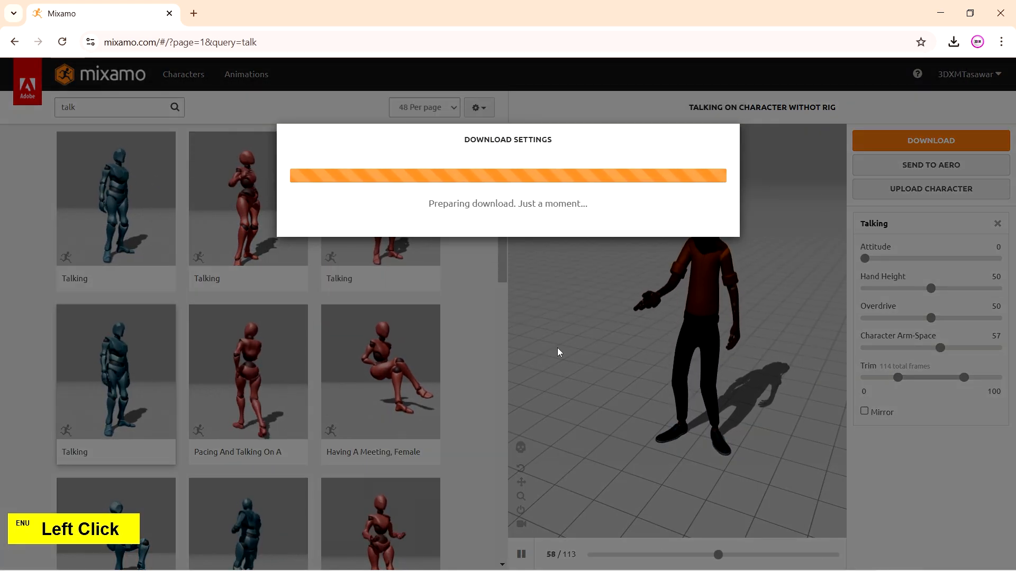
# Step: Search the animations for walk and apply the Walking animation below Crouched Walking to the character
pyautogui.click(74, 108)
pyautogui.hotkey('ctrl', 'a')
pyautogui.write('walk')
pyautogui.press('Return')
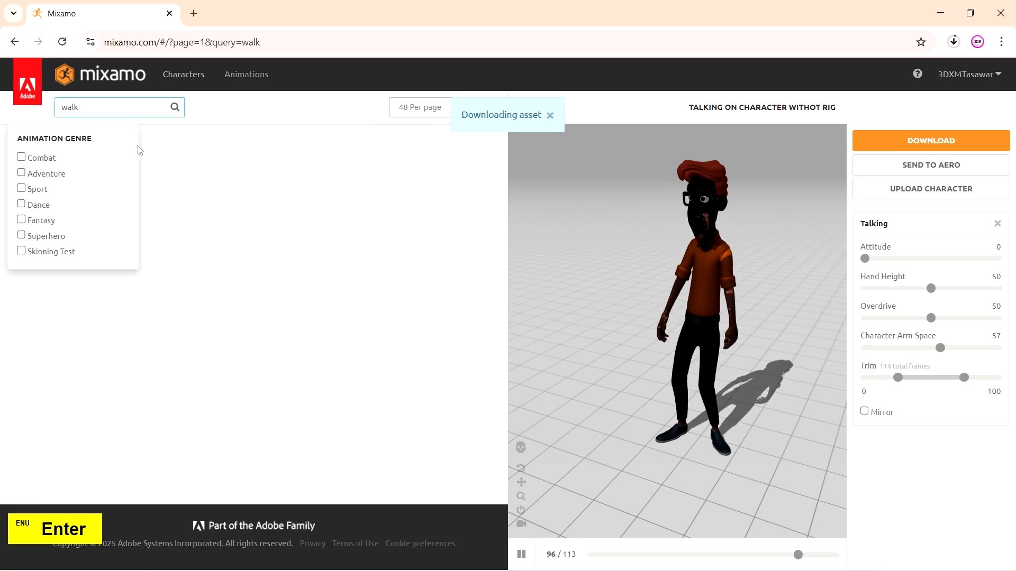
pyautogui.scroll(-5, 272, 233)
pyautogui.click(116, 286)
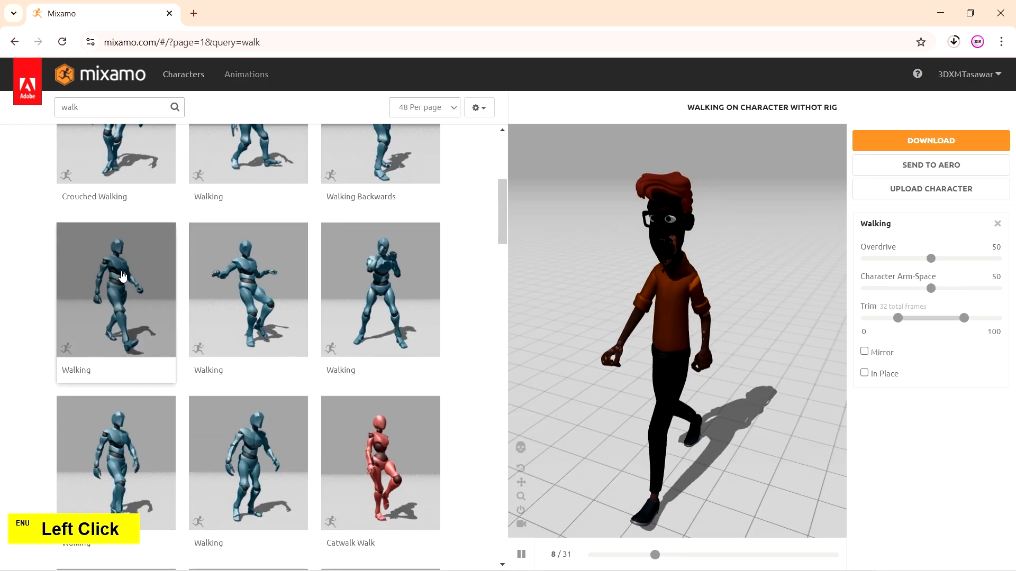
# Step: Enable In Place for the Walking animation and download it as FBX Binary with skin at 60 frames per second
pyautogui.click(864, 372)
pyautogui.click(931, 140)
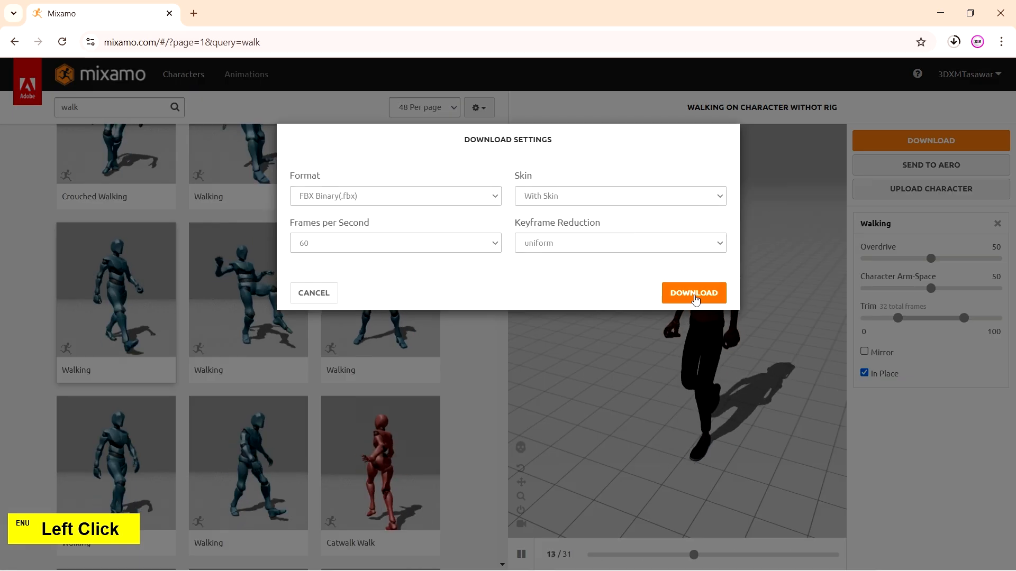
pyautogui.click(691, 290)
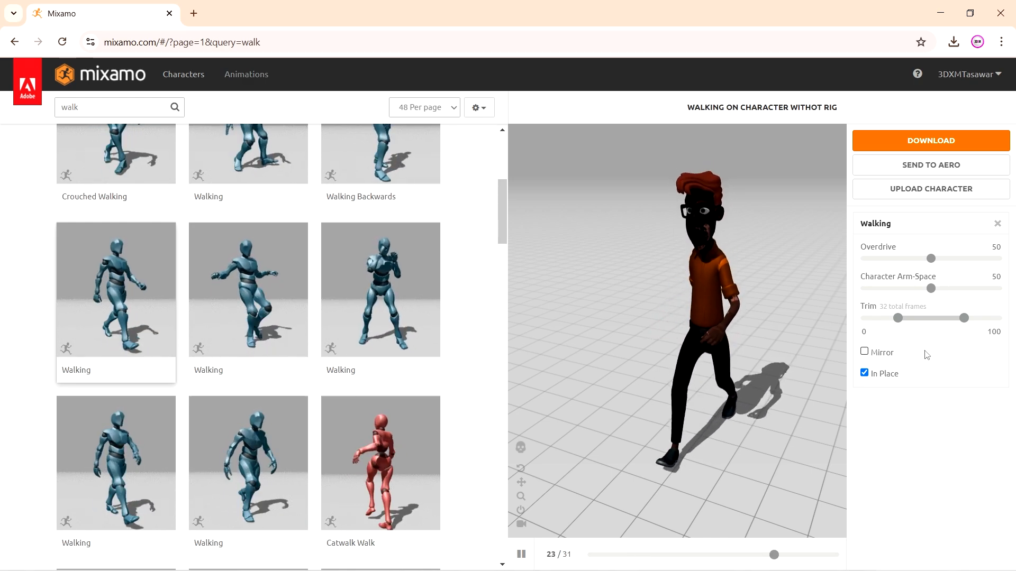
# Step: Show the downloaded Walking file in its folder, then copy the Talking, Walking and Breathing Idle files
pyautogui.click(953, 41)
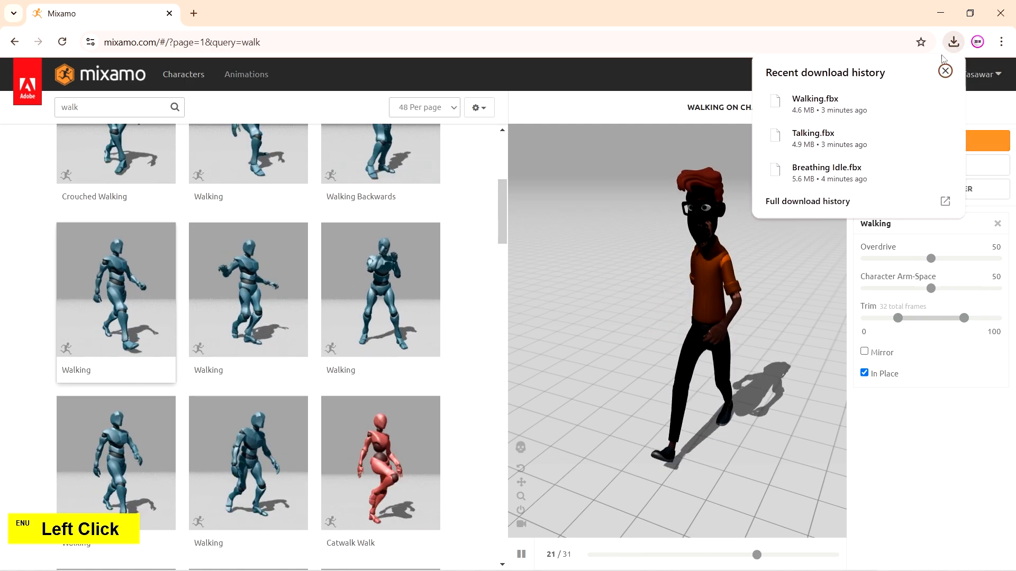
pyautogui.click(942, 101)
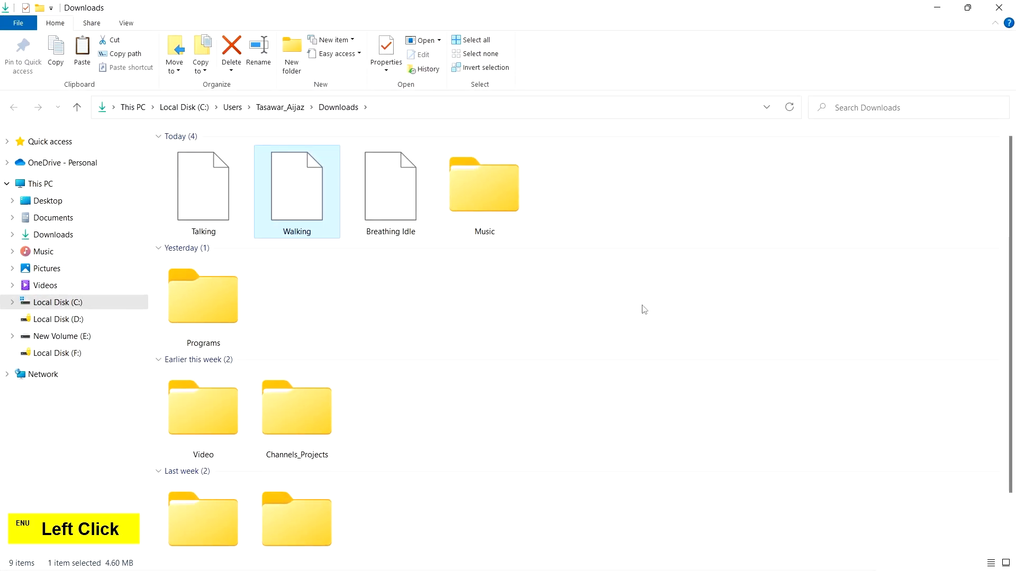
pyautogui.click(194, 191)
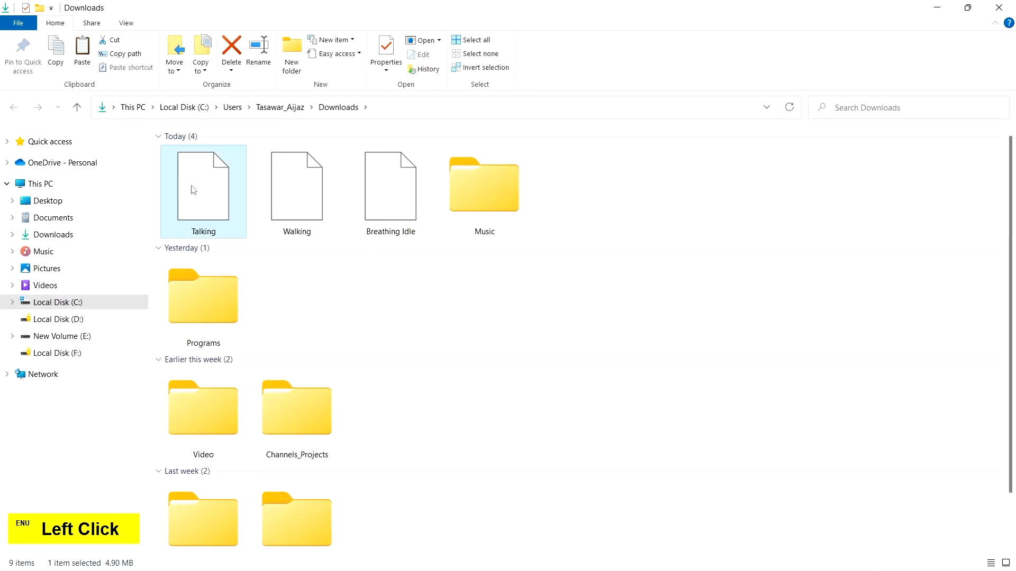
pyautogui.keyDown('shift'); pyautogui.click(402, 191); pyautogui.keyUp('shift')
pyautogui.hotkey('ctrl', 'c')
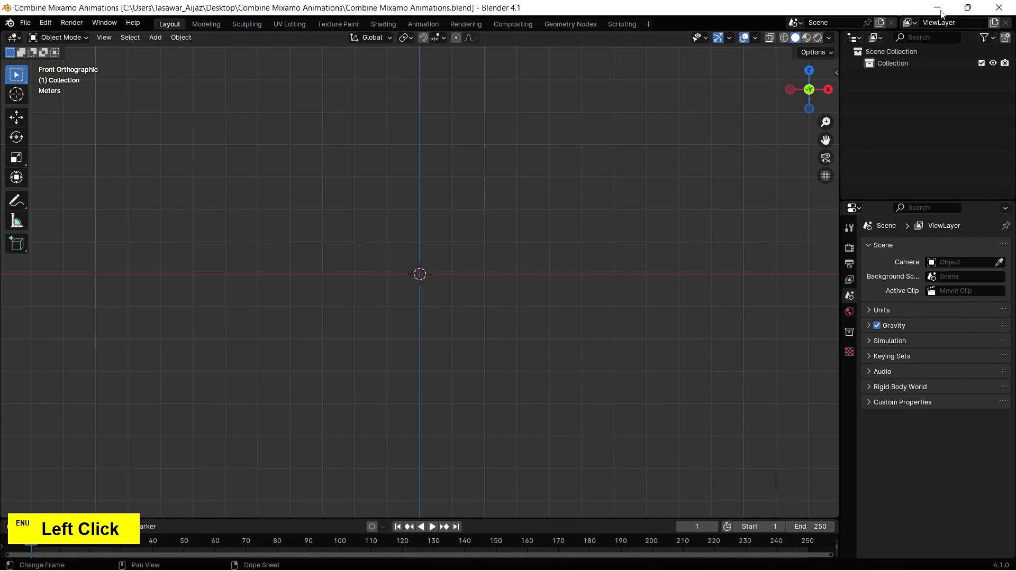
# Step: Minimize Blender and create a folder named Mixamo Animation Data inside the desktop's Combine Mixamo Animations folder
pyautogui.click(937, 9)
pyautogui.doubleClick(35, 243)
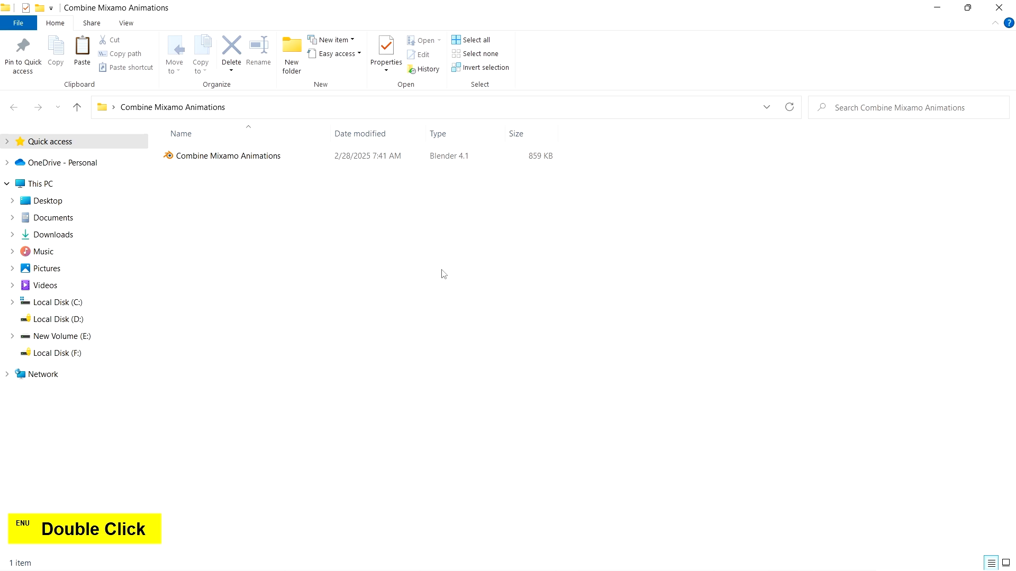
pyautogui.hotkey('ctrl', 'shift')
pyautogui.hotkey('ctrl', 'shift', 'n')
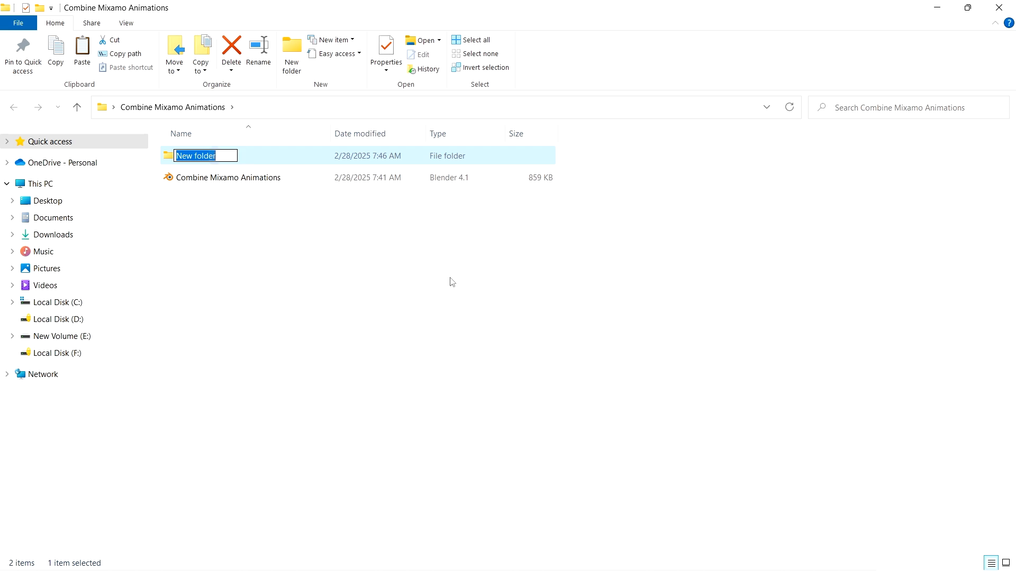
pyautogui.write('Mixam')
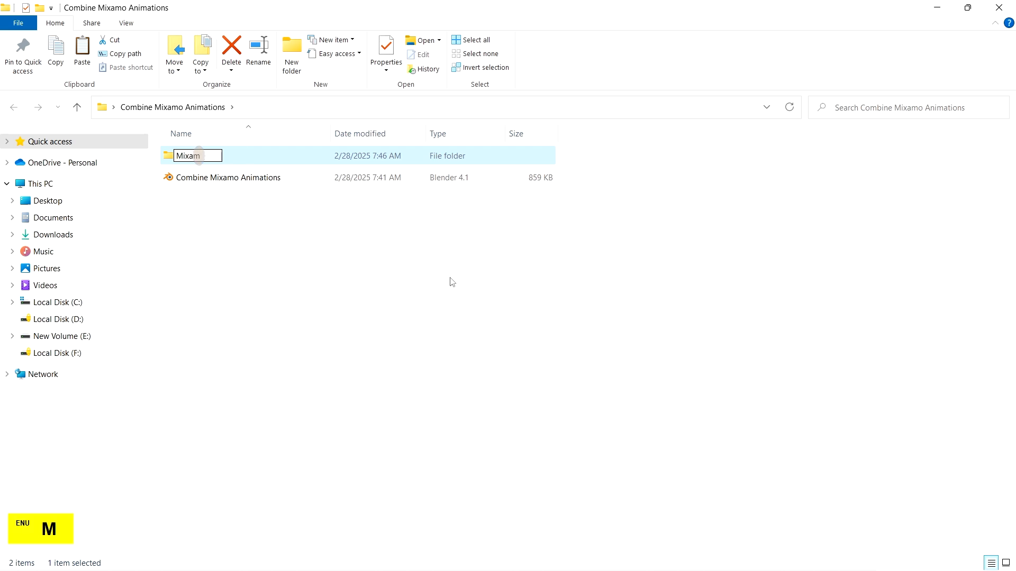
pyautogui.write('o Animation Data')
pyautogui.press('Return')
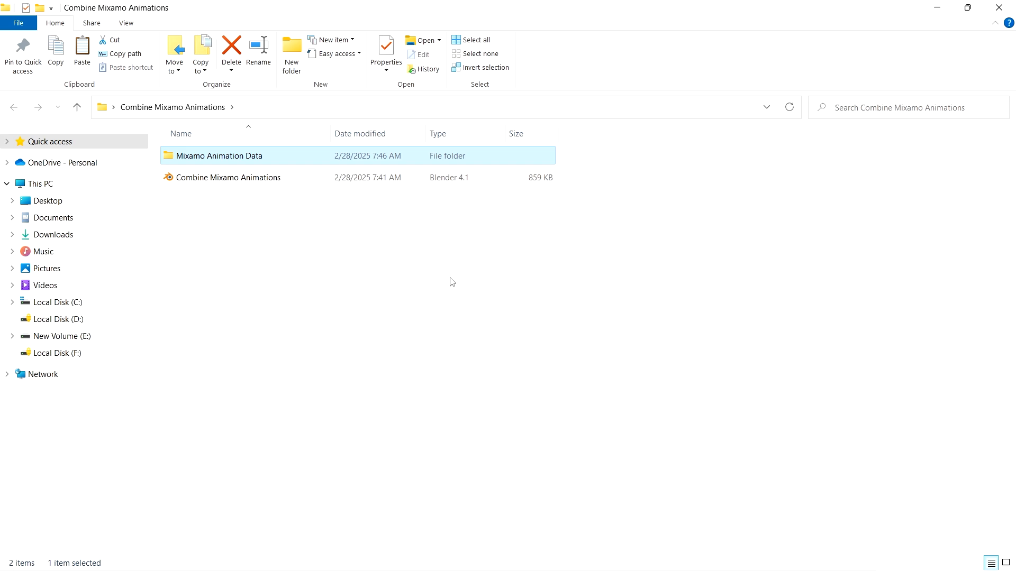
# Step: Paste the copied animation files into the Mixamo Animation Data folder and close the folder window
pyautogui.doubleClick(305, 162)
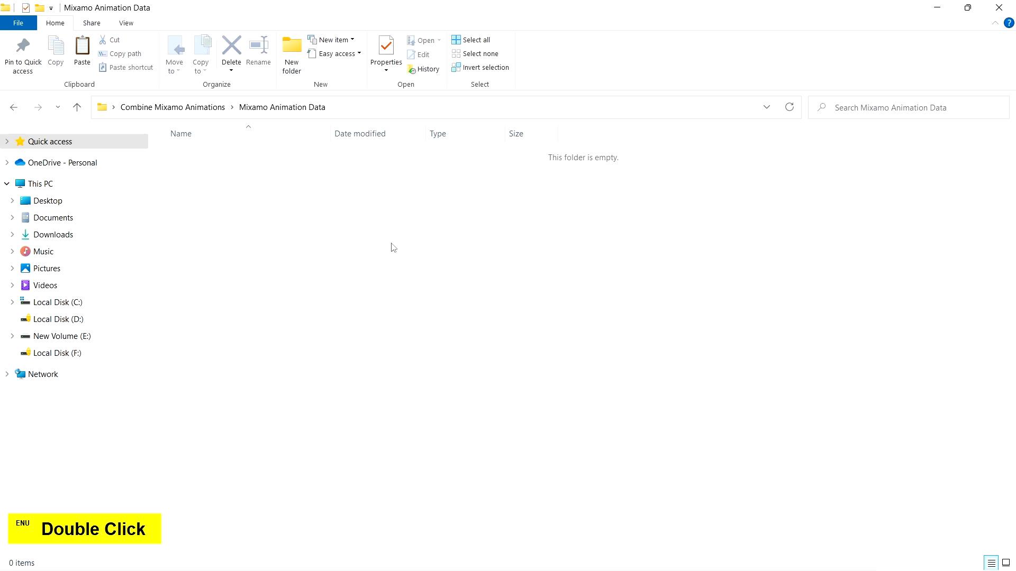
pyautogui.hotkey('ctrl', 'v')
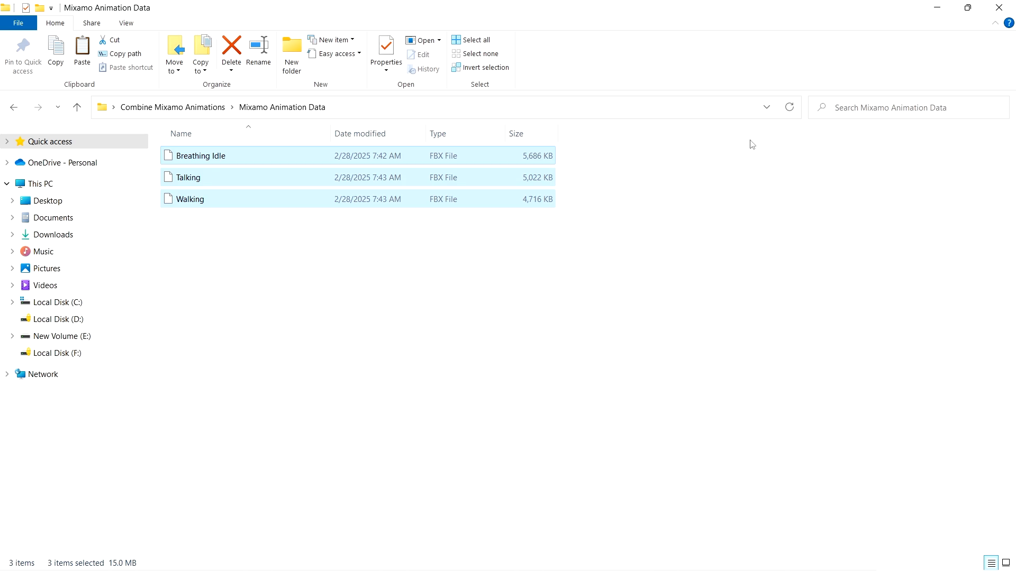
pyautogui.click(999, 7)
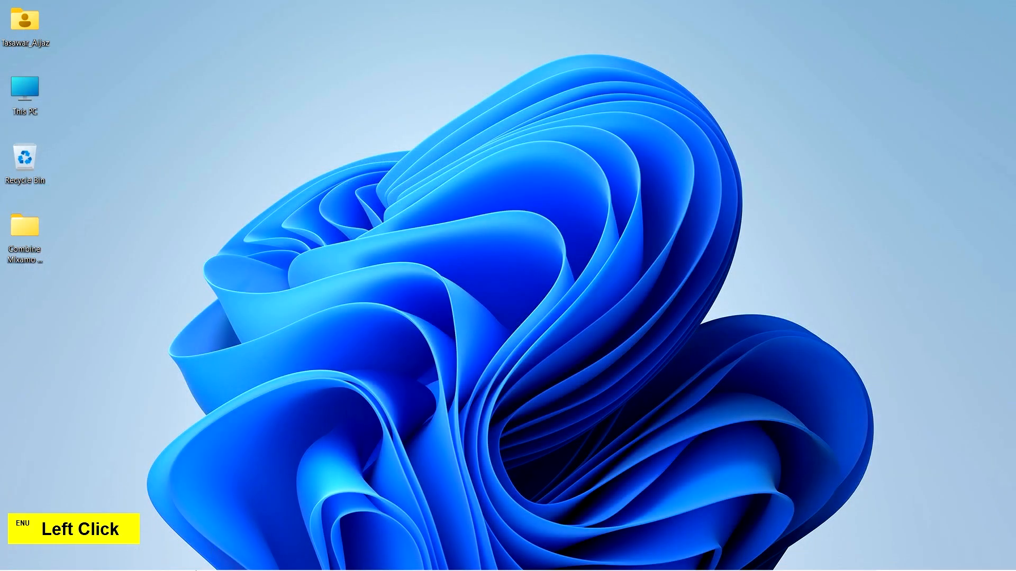
# Step: Return to Blender, switch to the Animation workspace and enlarge the Dope Sheet and Timeline areas
pyautogui.click(133, 555)
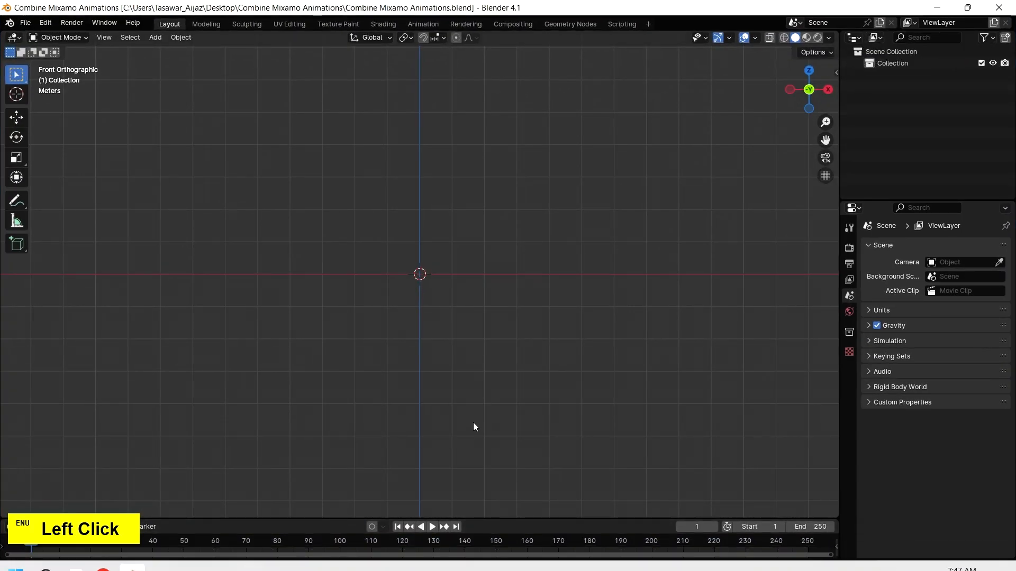
pyautogui.click(428, 24)
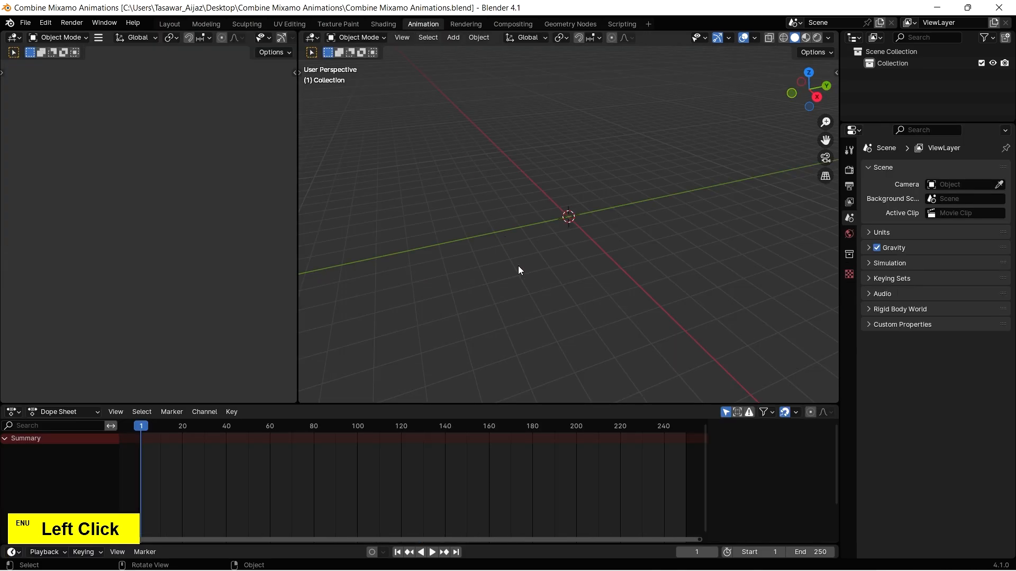
pyautogui.moveTo(512, 403); pyautogui.dragTo(492, 325)
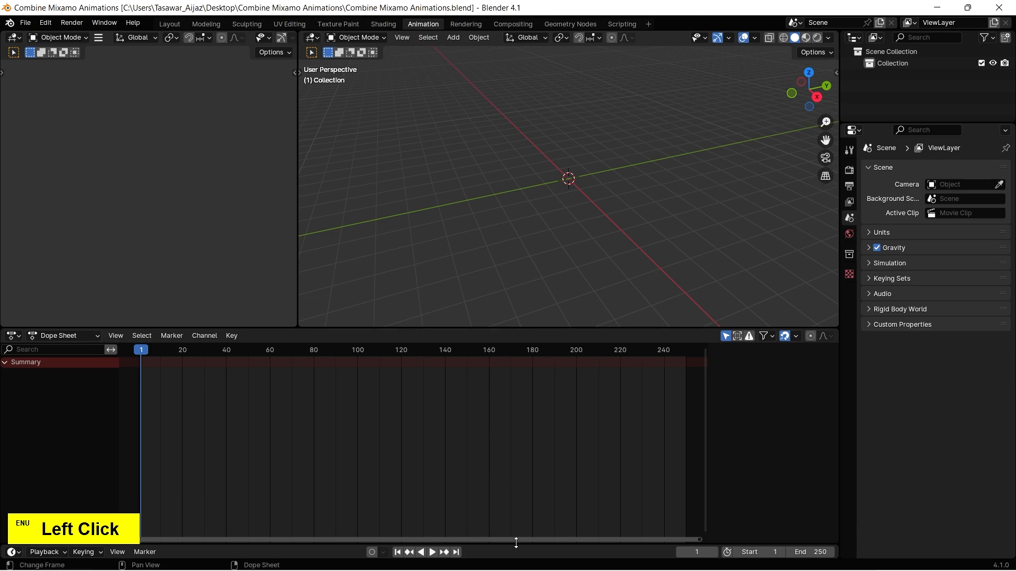
pyautogui.moveTo(516, 544); pyautogui.dragTo(503, 419)
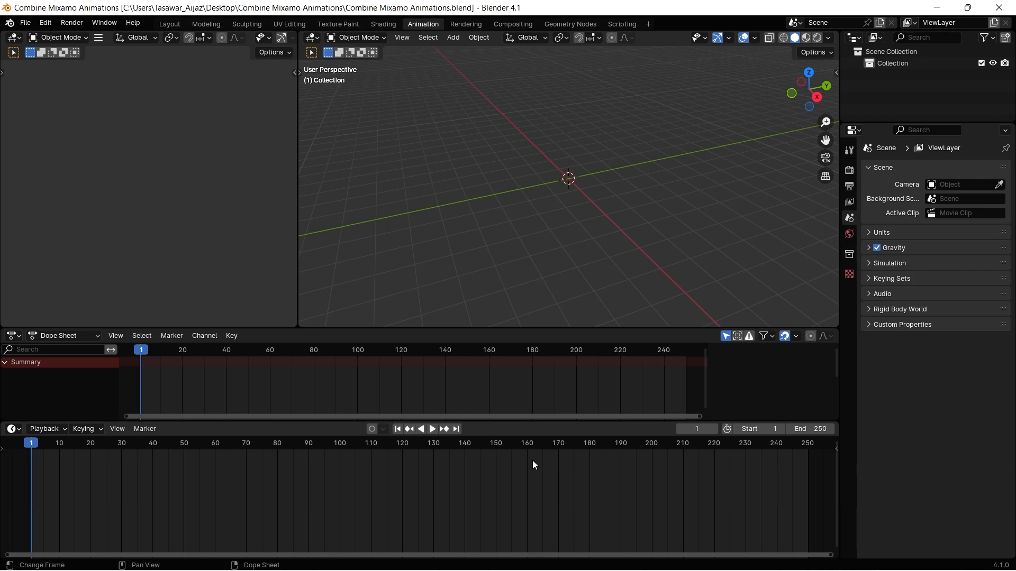
# Step: Set the scene's output frame rate to 60 fps and its end frame to 900
pyautogui.click(846, 187)
pyautogui.click(948, 274)
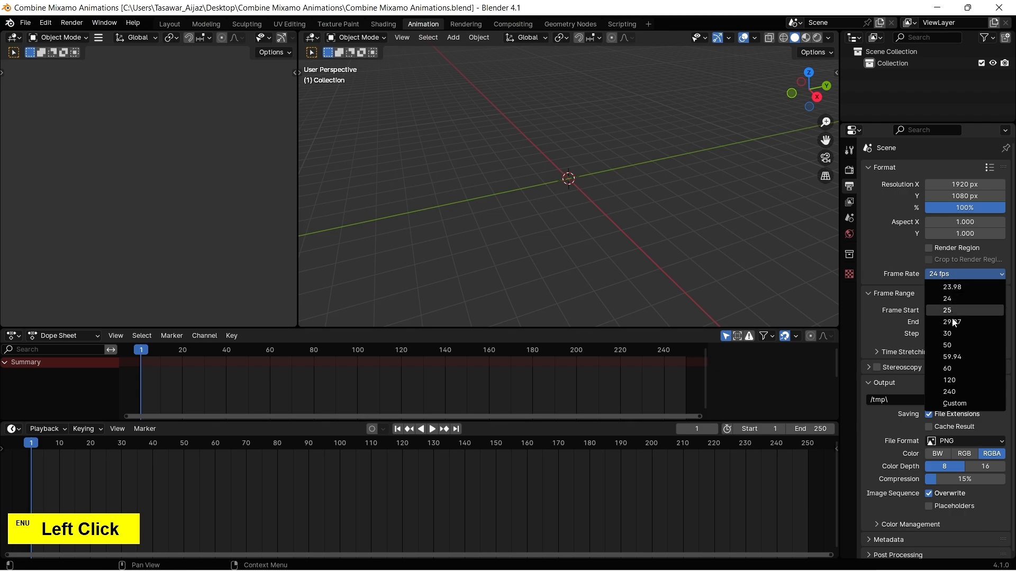
pyautogui.click(954, 366)
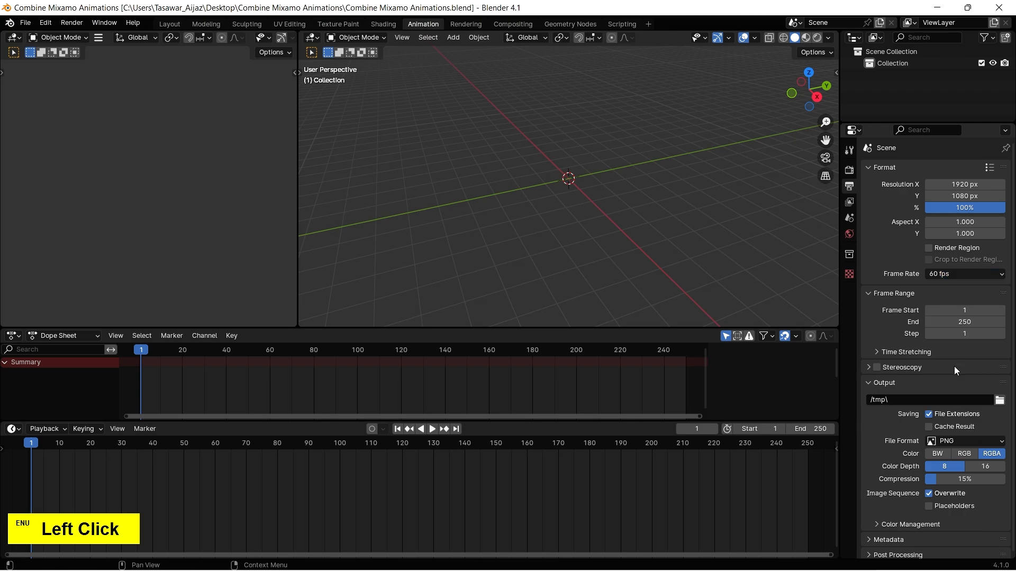
pyautogui.click(952, 322)
pyautogui.write('900')
pyautogui.press('Return')
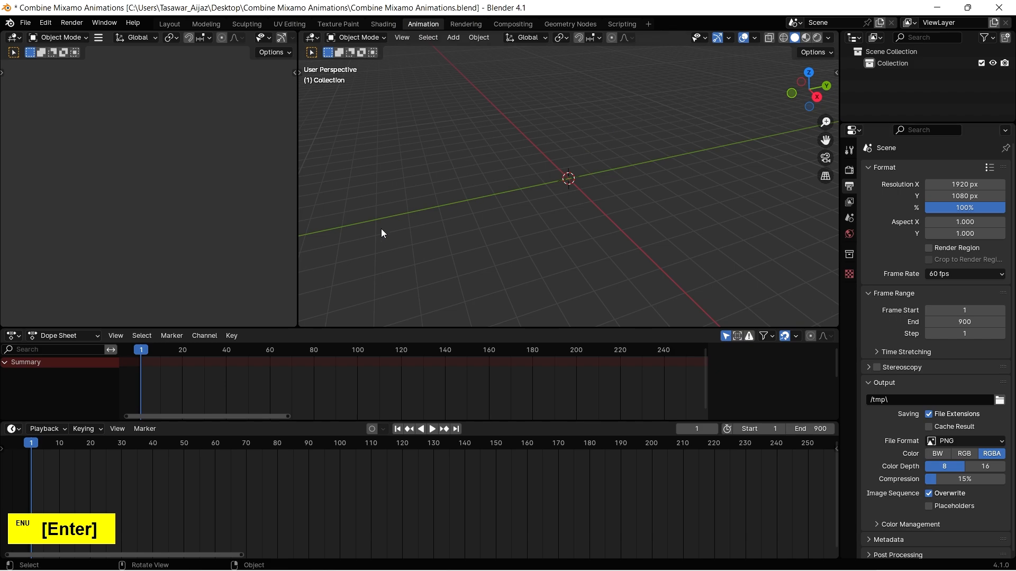
# Step: Change the Dope Sheet to the Action Editor and the Timeline area to Nonlinear Animation
pyautogui.click(69, 336)
pyautogui.click(70, 375)
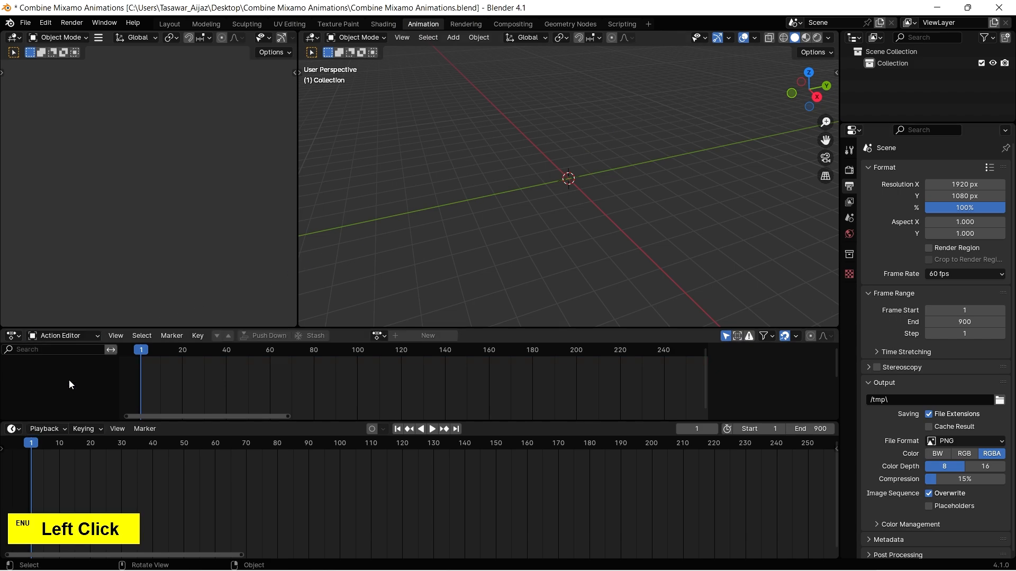
pyautogui.click(16, 429)
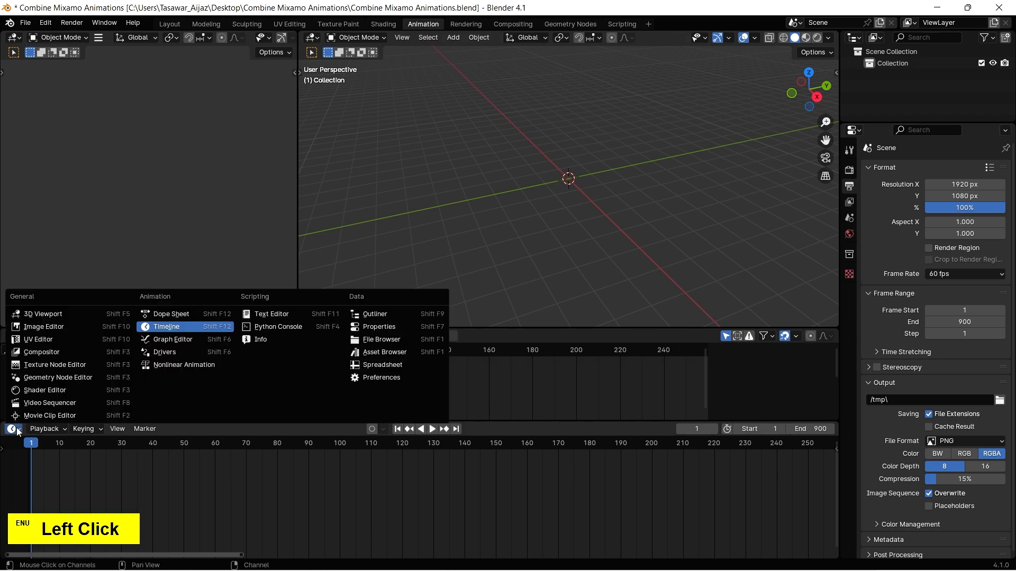
pyautogui.click(195, 367)
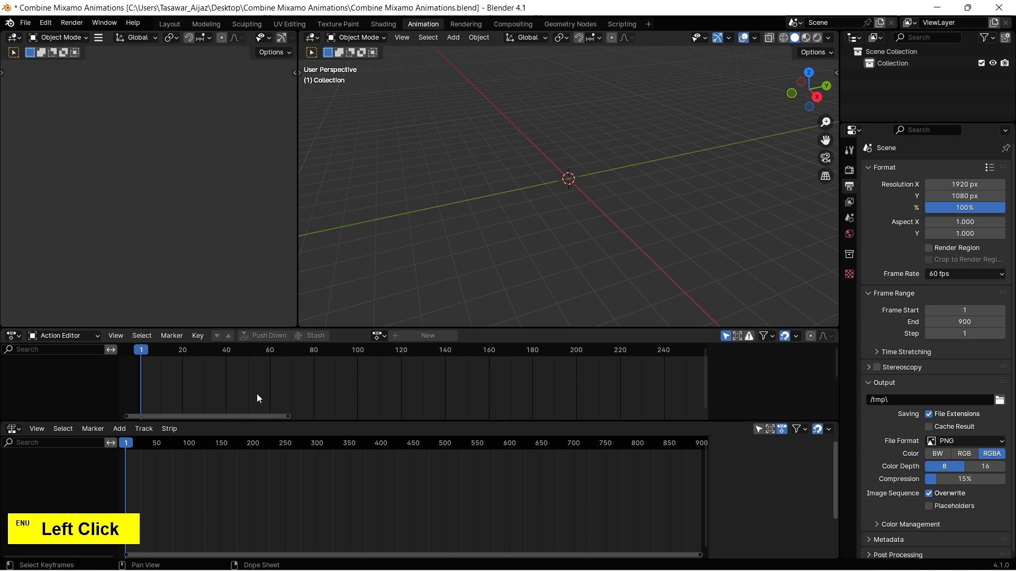
# Step: Import Breathing Idle.fbx from the project's Mixamo Animation Data folder on the desktop
pyautogui.click(26, 23)
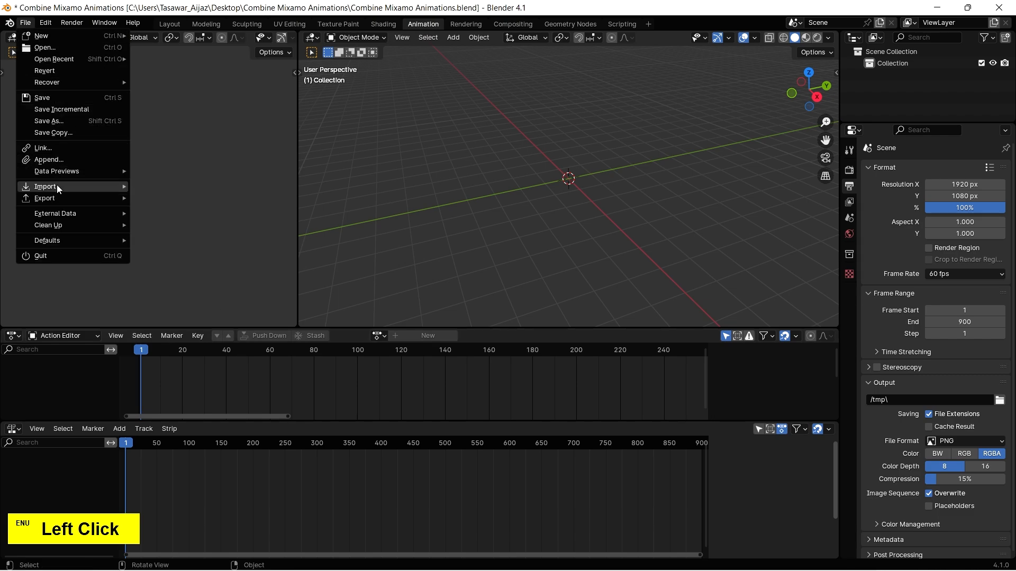
pyautogui.moveTo(56, 185)
pyautogui.click(167, 300)
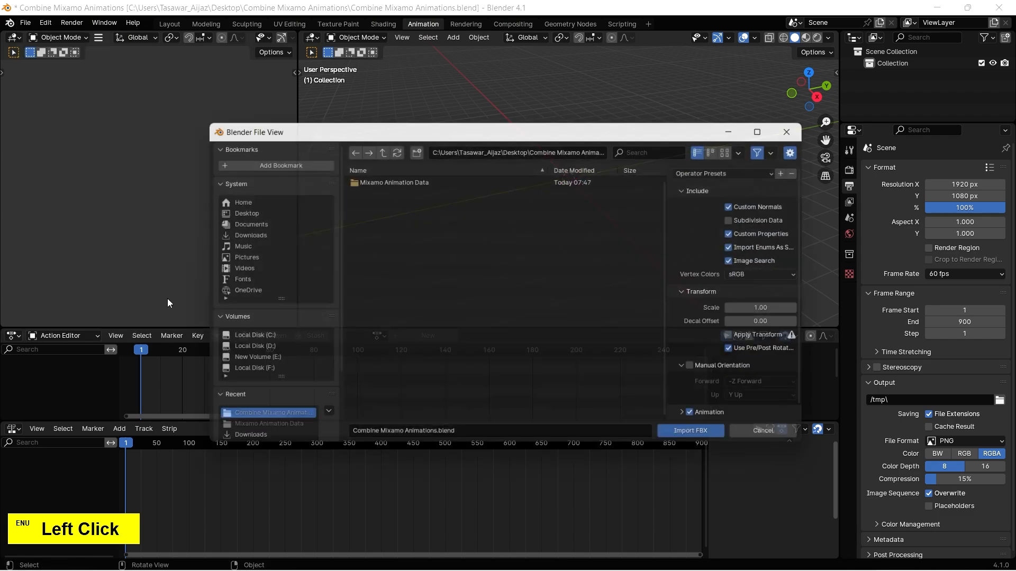
pyautogui.click(241, 210)
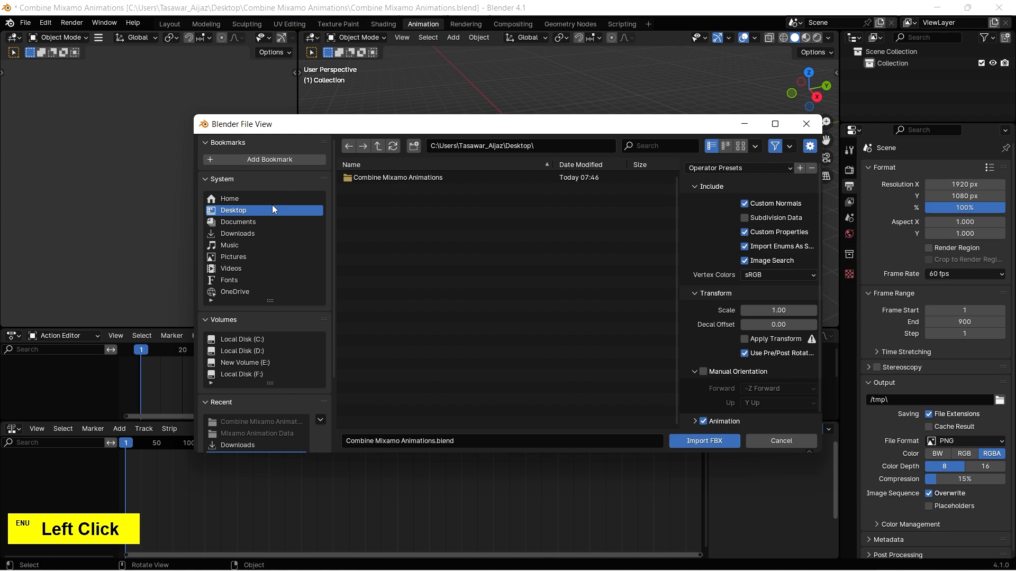
pyautogui.doubleClick(412, 177)
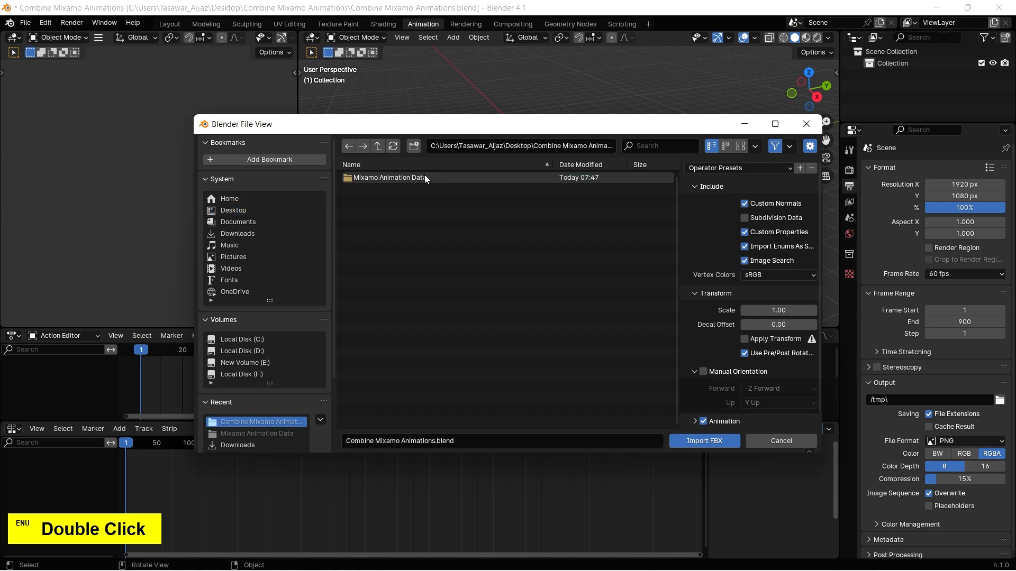
pyautogui.doubleClick(425, 176)
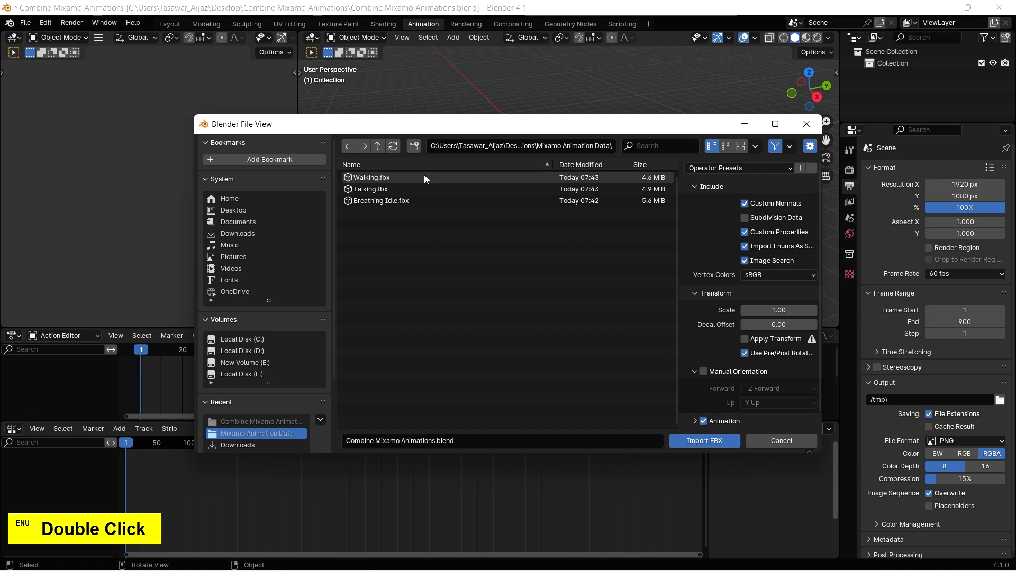
pyautogui.doubleClick(407, 201)
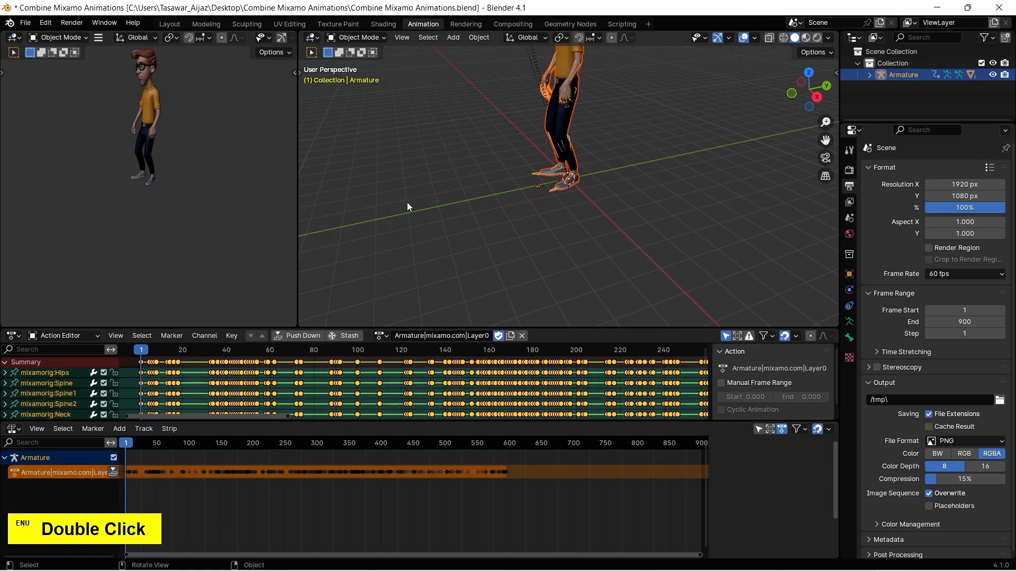
# Step: Rename the imported armature's action to Idle and push it down onto an NLA track
pyautogui.scroll(-8, 406, 391)
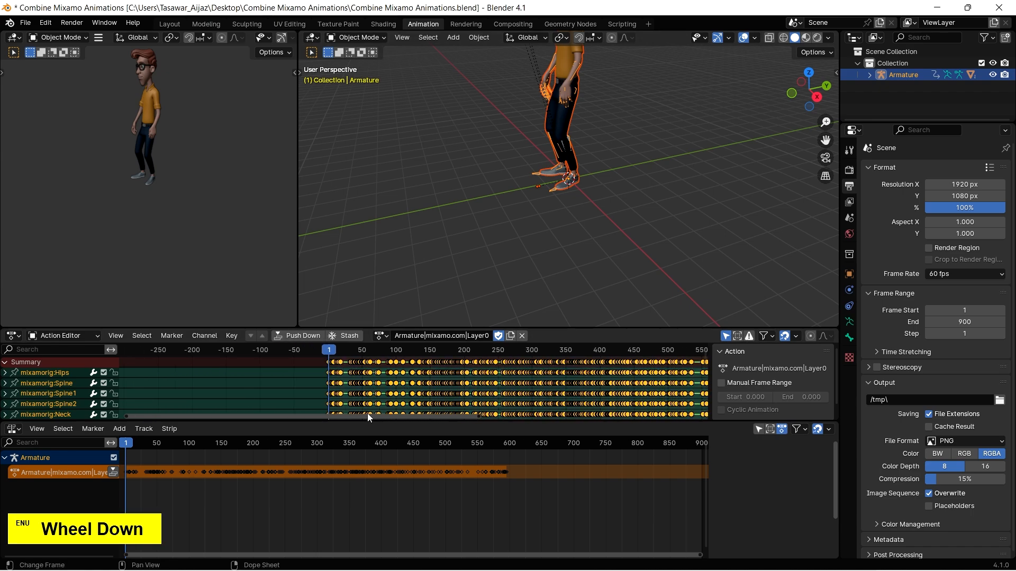
pyautogui.moveTo(369, 416); pyautogui.dragTo(485, 413)
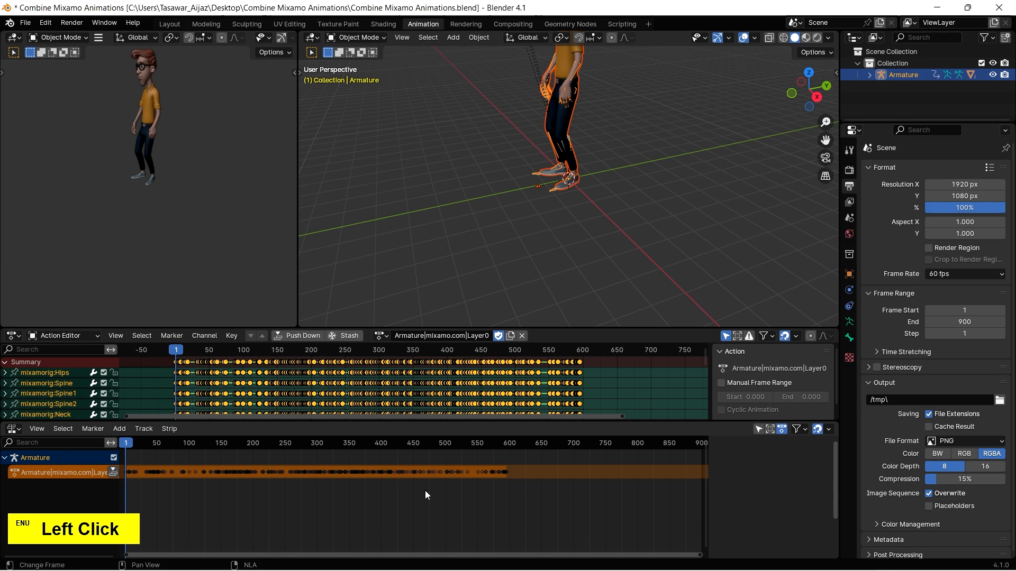
pyautogui.scroll(-3, 427, 494)
pyautogui.scroll(-3, 447, 387)
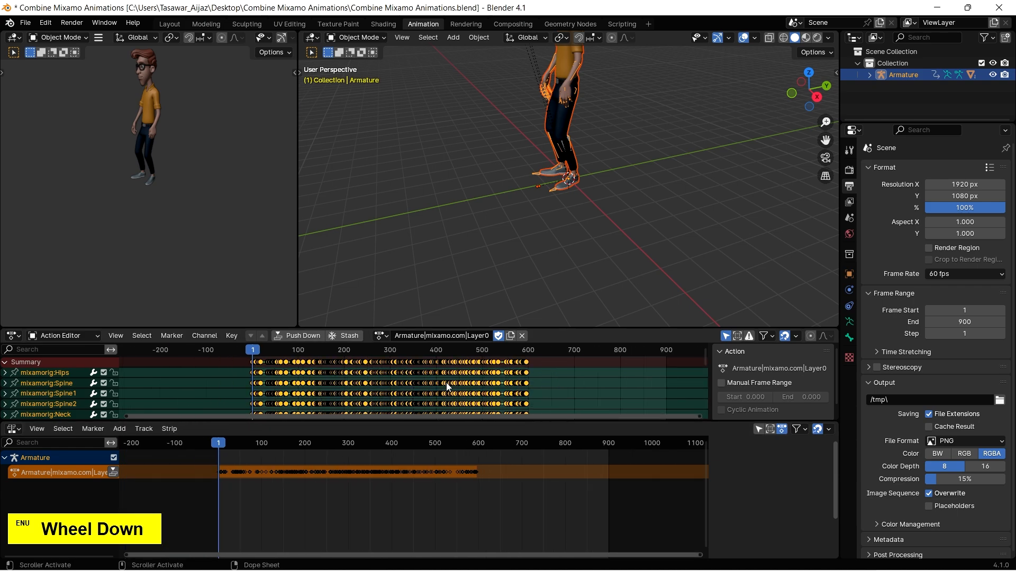
pyautogui.scroll(-2, 420, 495)
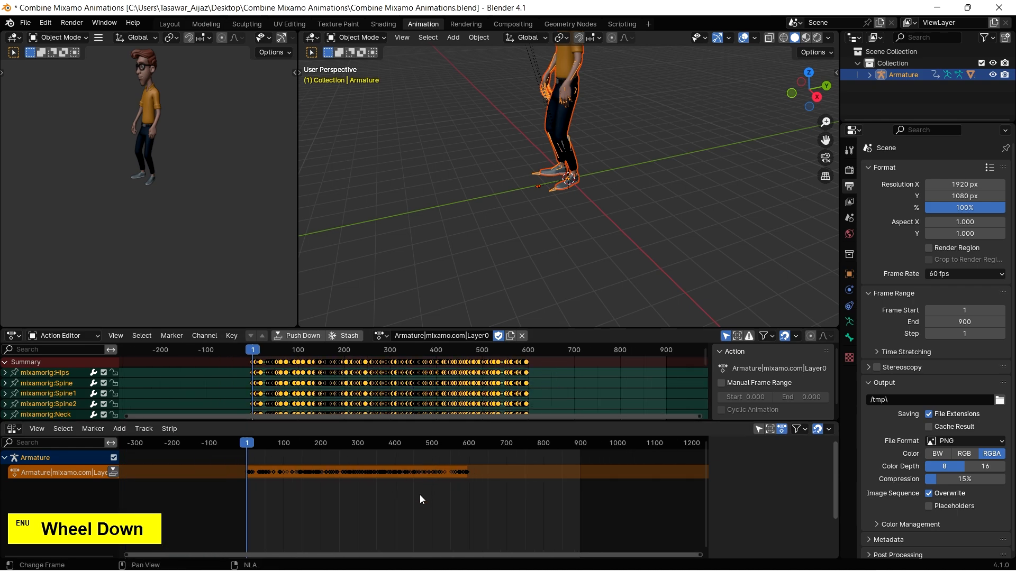
pyautogui.click(453, 335)
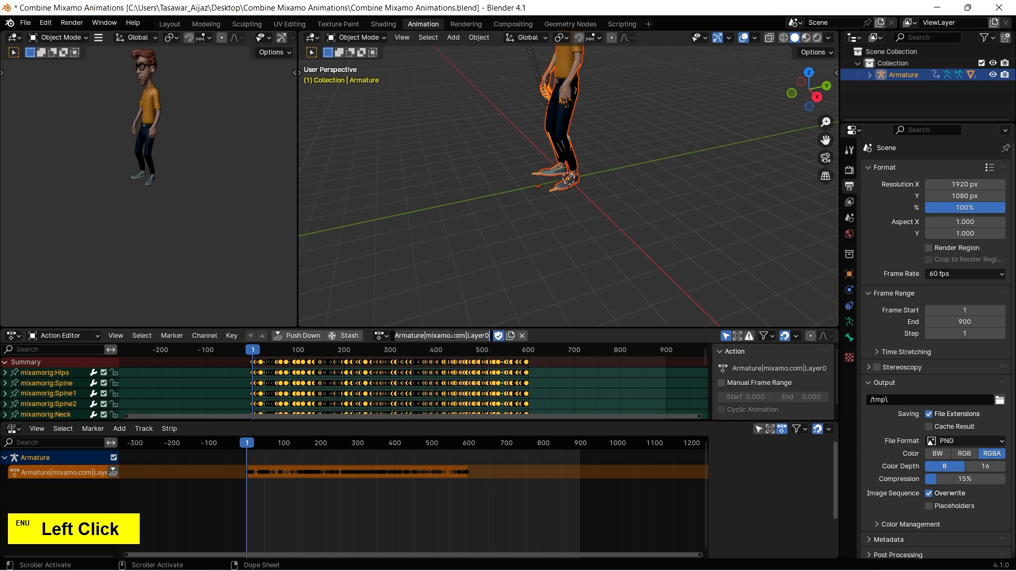
pyautogui.write('Idle')
pyautogui.press('Return')
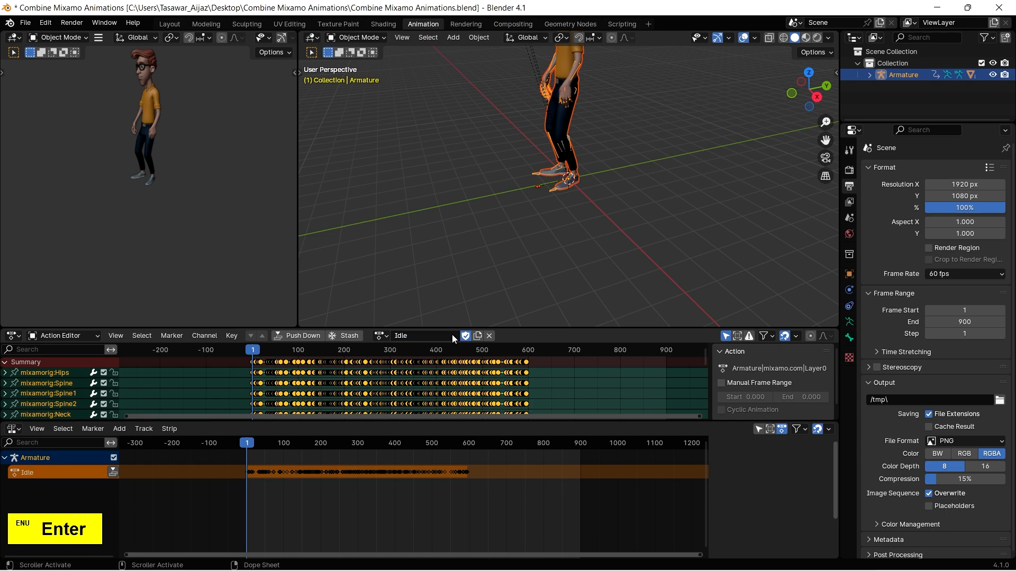
pyautogui.click(307, 336)
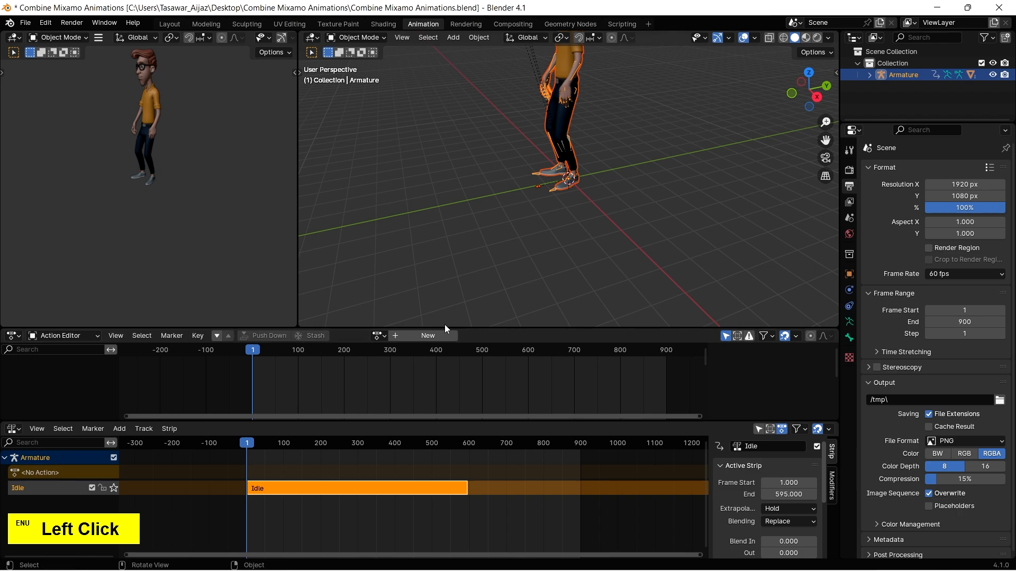
# Step: Set the end frame of the Idle strip in the Nonlinear Animation editor to 240
pyautogui.keyDown('alt'); pyautogui.keyDown('shift'); pyautogui.moveTo(645, 179); pyautogui.dragTo(663, 256); pyautogui.keyUp('shift'); pyautogui.keyUp('alt')
pyautogui.scroll(-1, 663, 256)
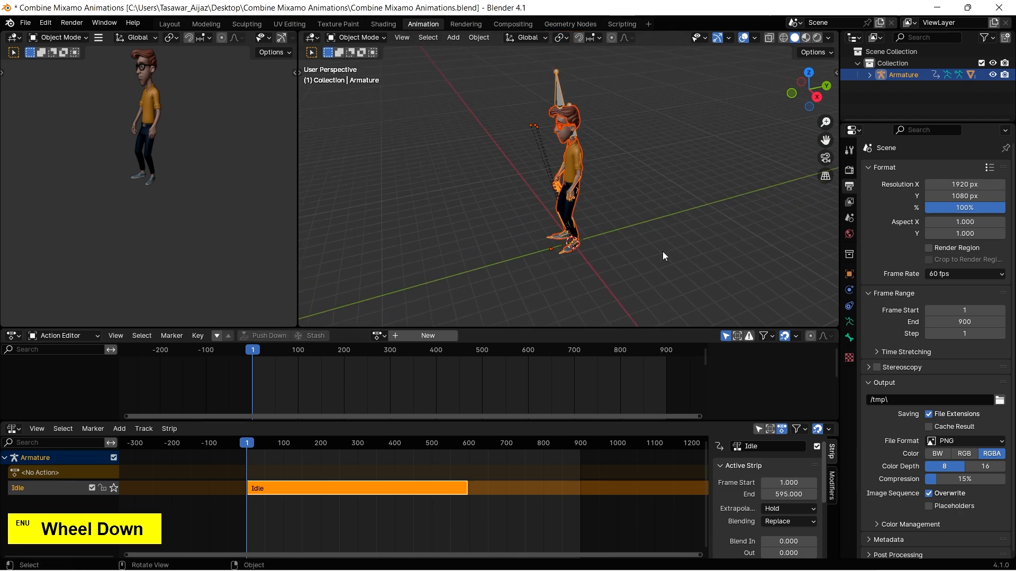
pyautogui.scroll(1, 663, 256)
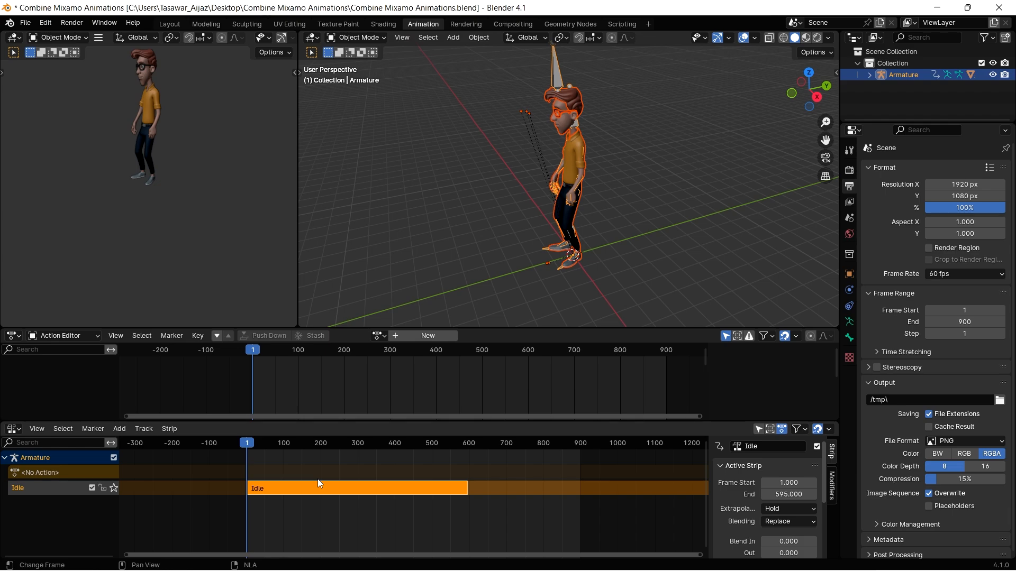
pyautogui.click(788, 494)
pyautogui.write('240')
pyautogui.press('Return')
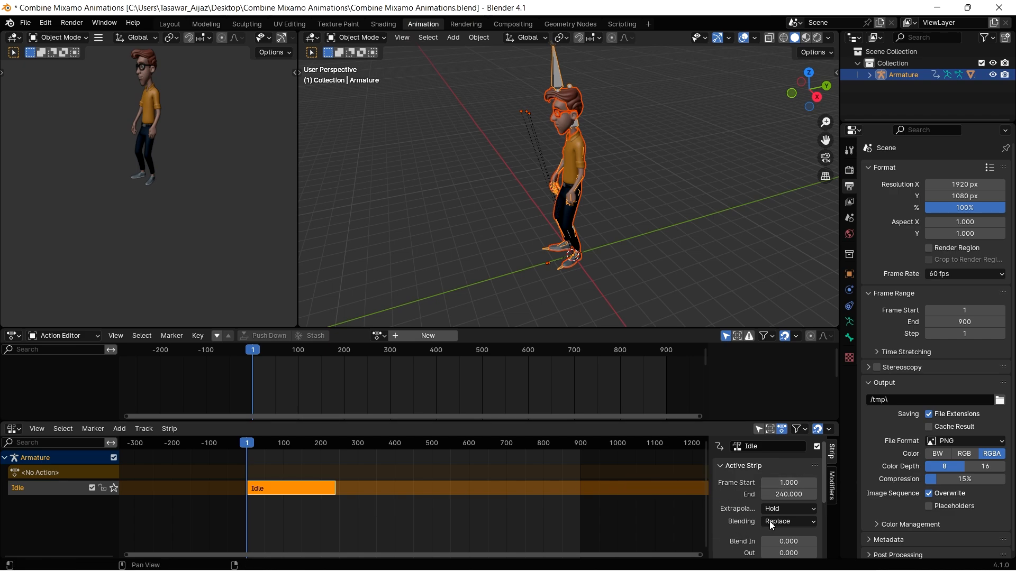
pyautogui.press('n')
pyautogui.press('n')
pyautogui.press('n')
pyautogui.press('n')
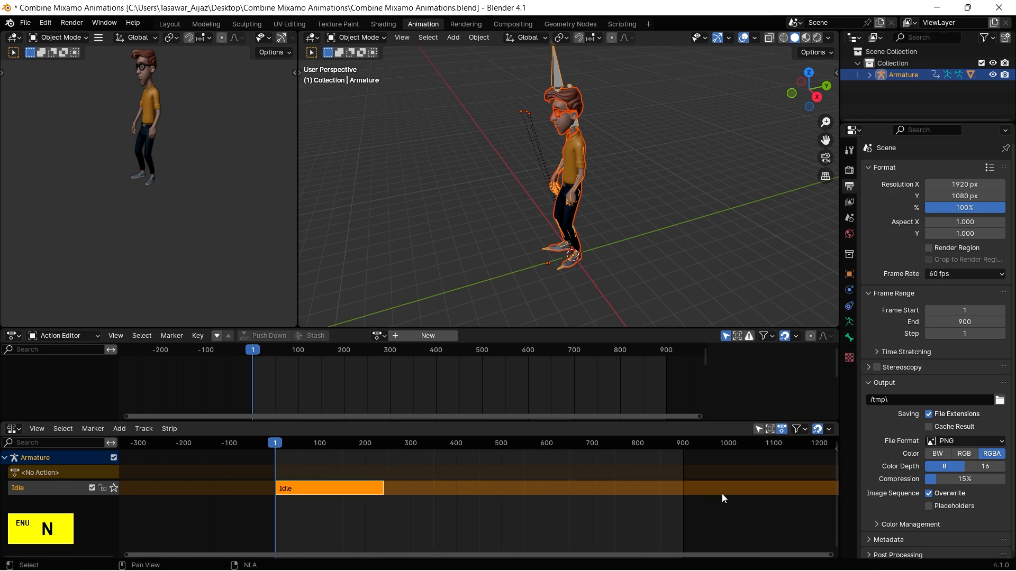
pyautogui.press('n')
pyautogui.press('n')
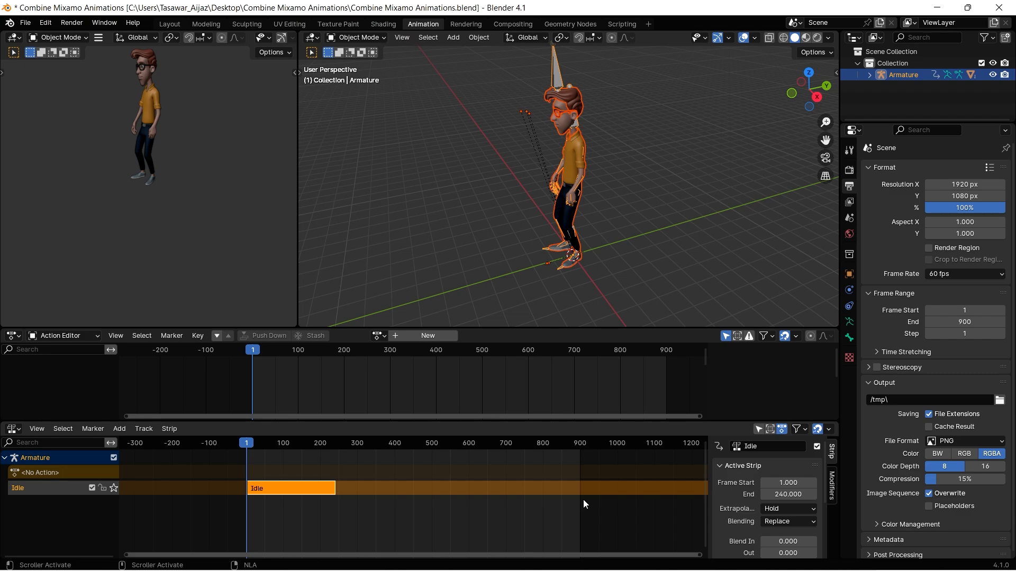
# Step: Import Talking.fbx from the Mixamo Animation Data folder
pyautogui.click(25, 23)
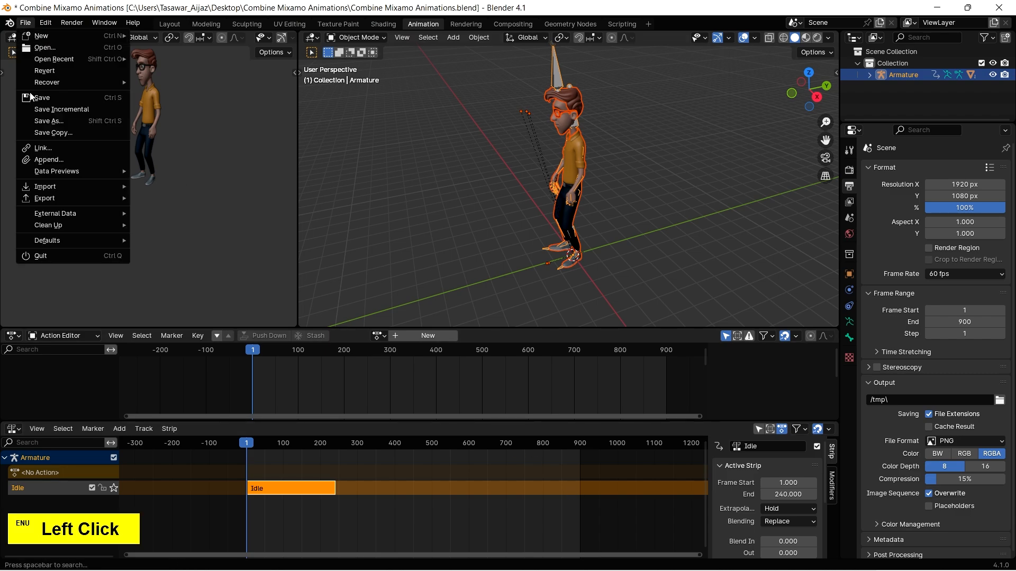
pyautogui.moveTo(53, 187)
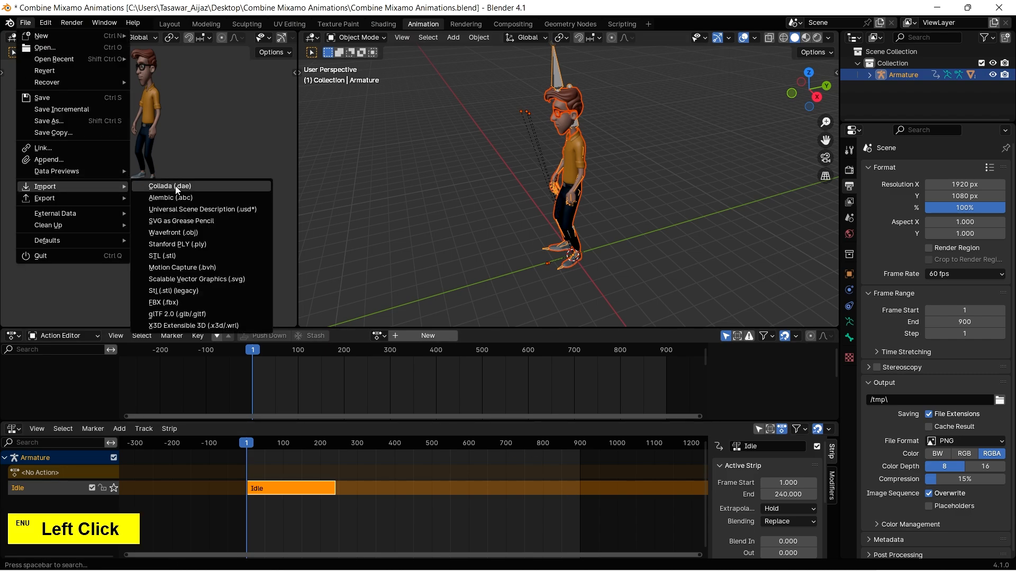
pyautogui.click(181, 299)
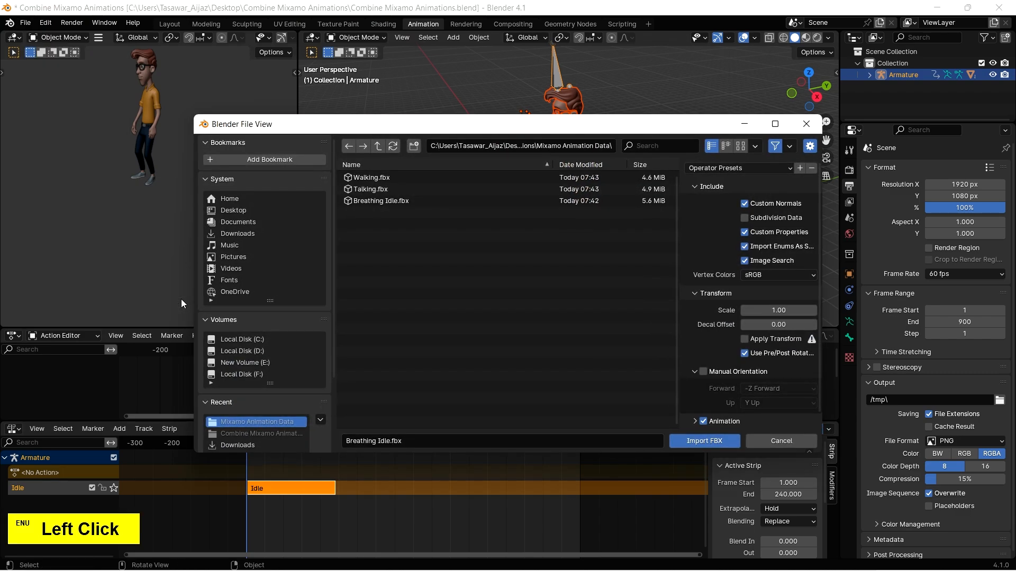
pyautogui.click(384, 193)
pyautogui.doubleClick(383, 192)
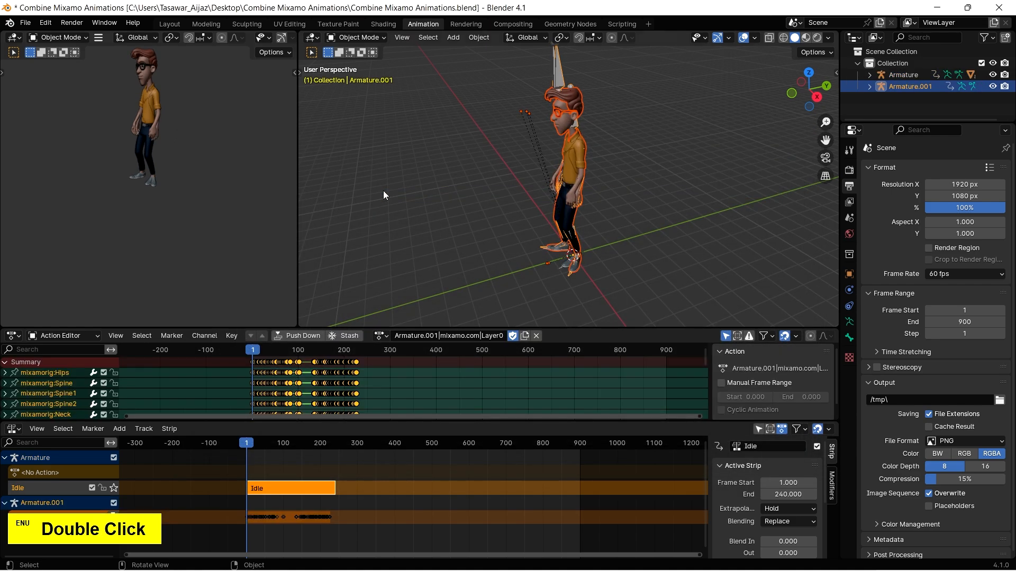
# Step: Move the newly imported armature along the global X axis, clear of the original character
pyautogui.press('g')
pyautogui.press('x')
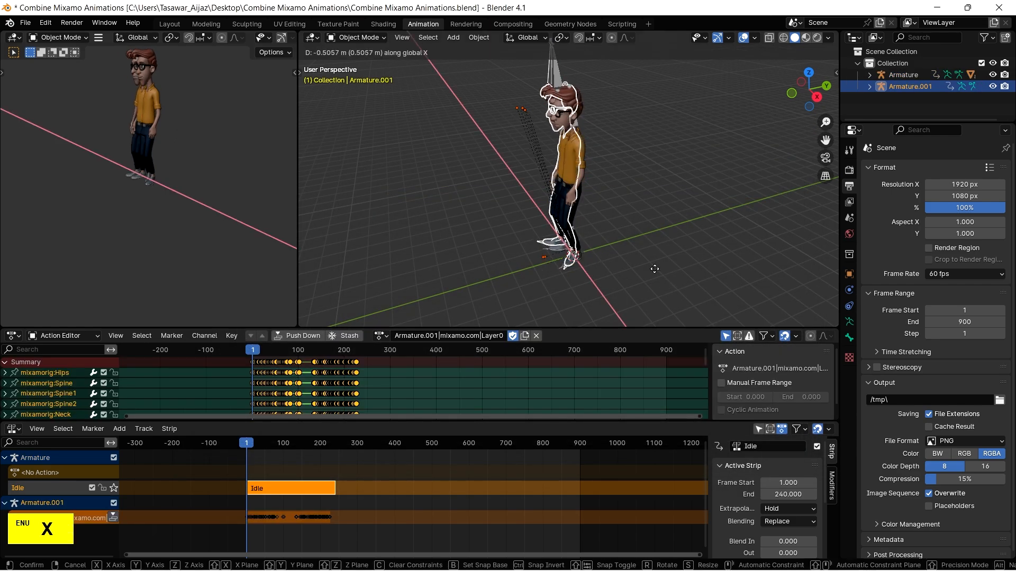
pyautogui.click(592, 222)
pyautogui.keyDown('alt'); pyautogui.moveTo(630, 247); pyautogui.dragTo(678, 220); pyautogui.keyUp('alt')
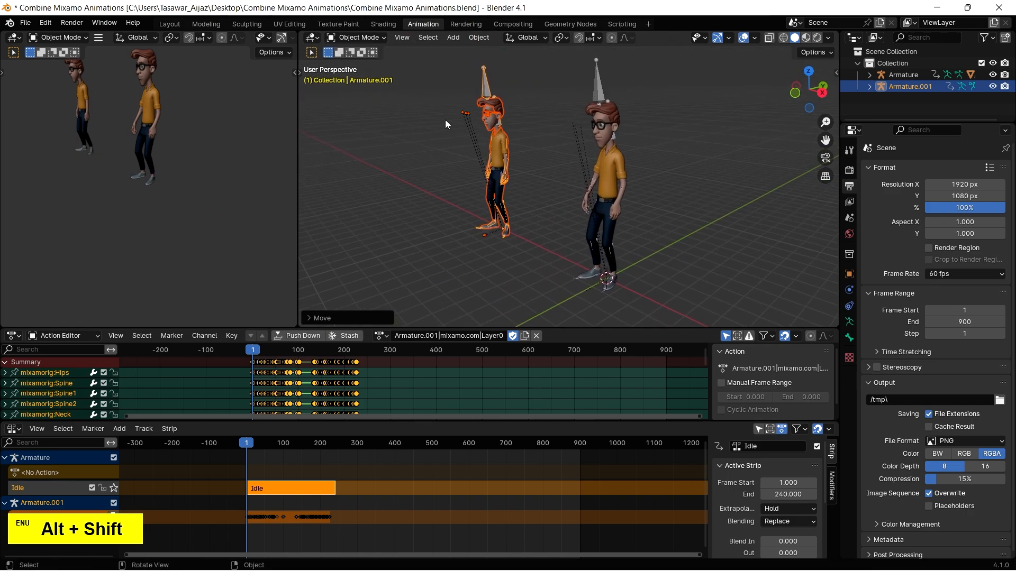
# Step: Rename the newly imported armature's action to Talking
pyautogui.click(454, 336)
pyautogui.write('Talking')
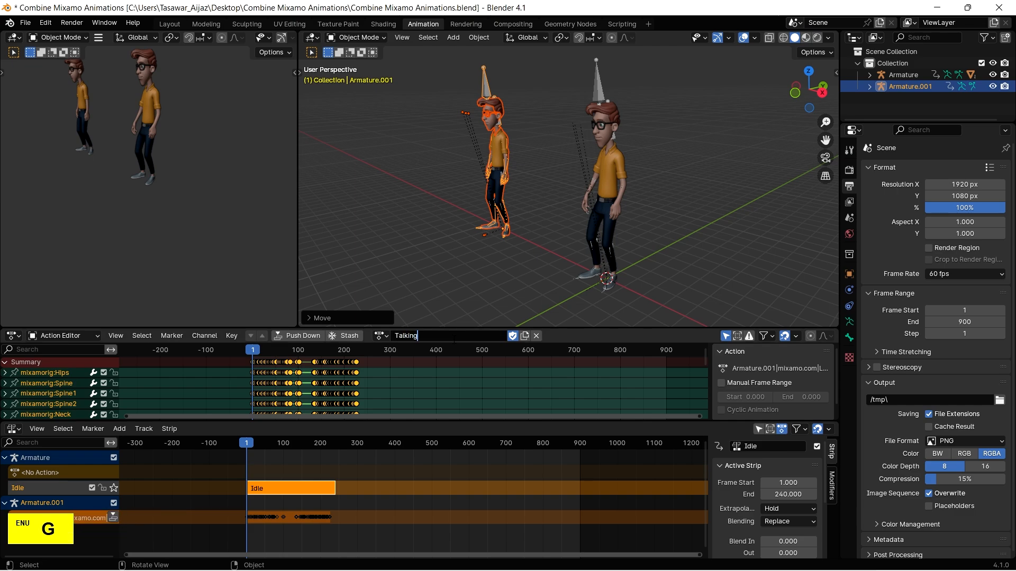
pyautogui.press('Return')
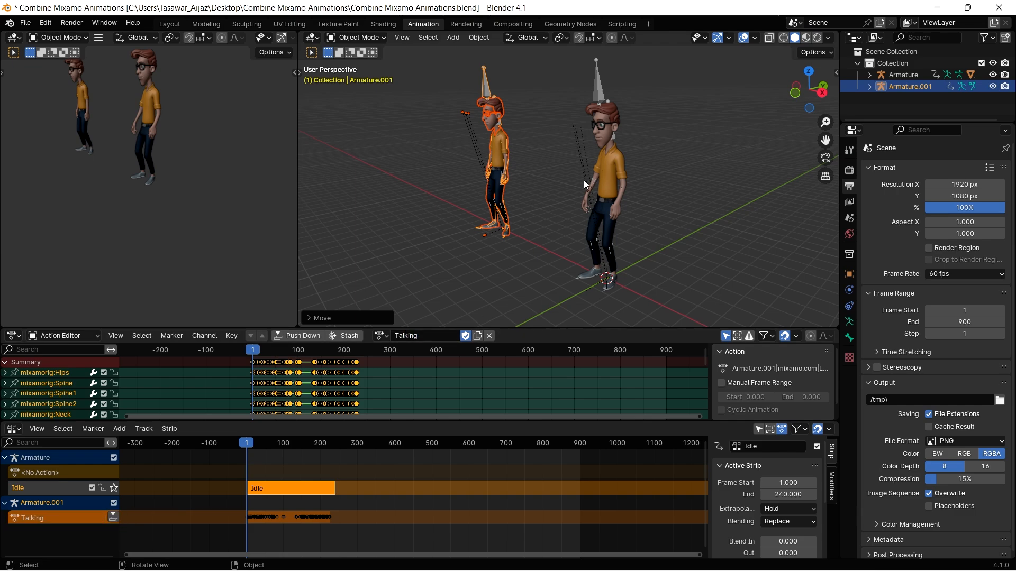
# Step: Assign the Talking action to the original Armature and push it down onto its own NLA track
pyautogui.click(600, 100)
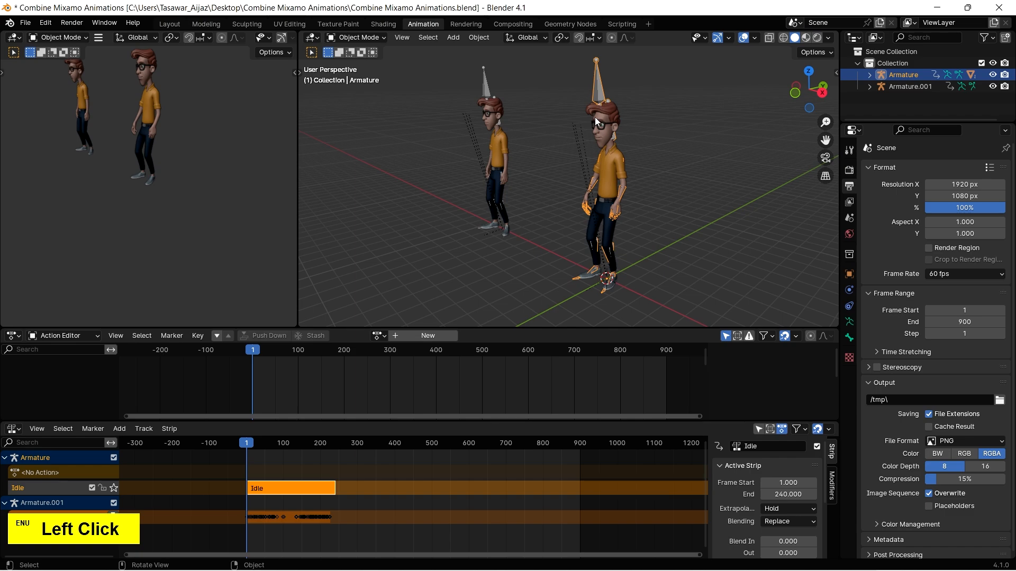
pyautogui.click(326, 442)
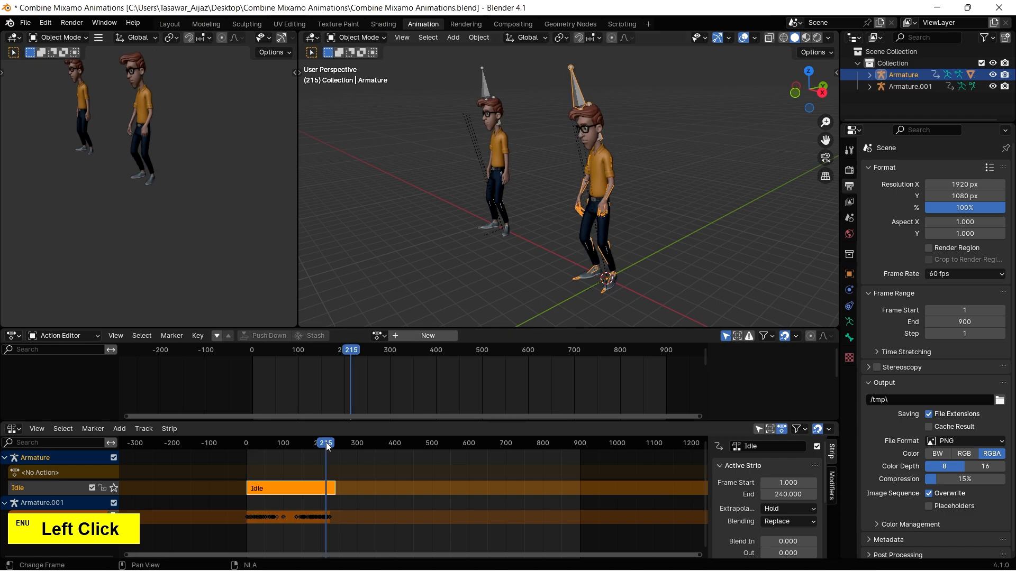
pyautogui.click(378, 335)
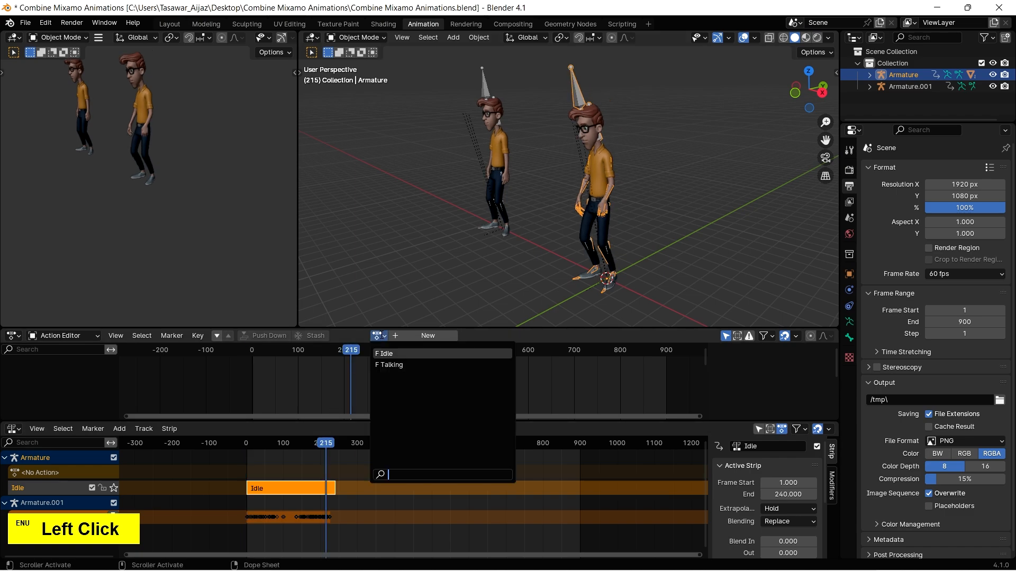
pyautogui.click(411, 364)
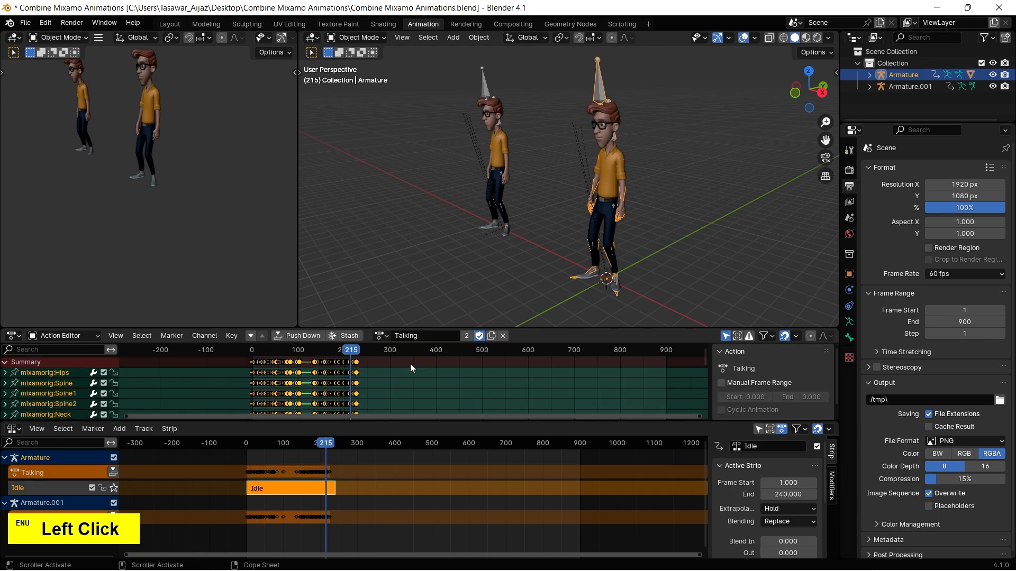
pyautogui.click(303, 335)
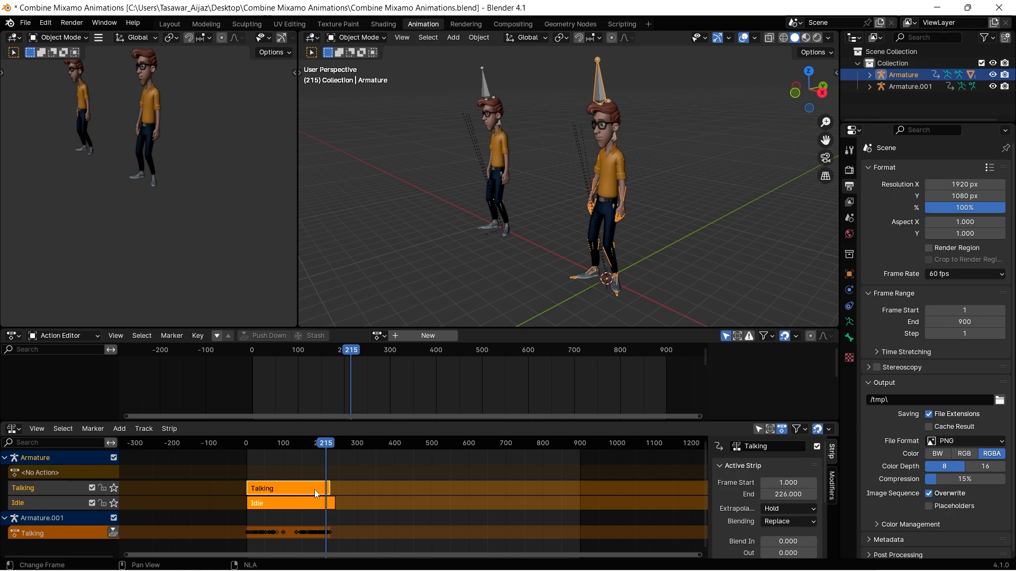
# Step: Set the start frame of the Talking strip to 220 so it overlaps the end of the Idle strip
pyautogui.click(429, 522)
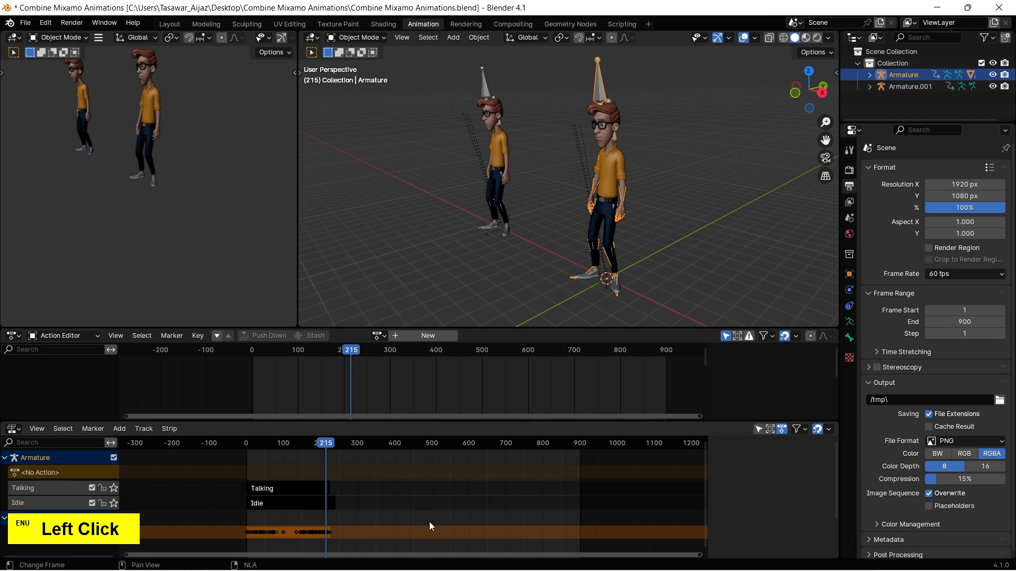
pyautogui.click(310, 485)
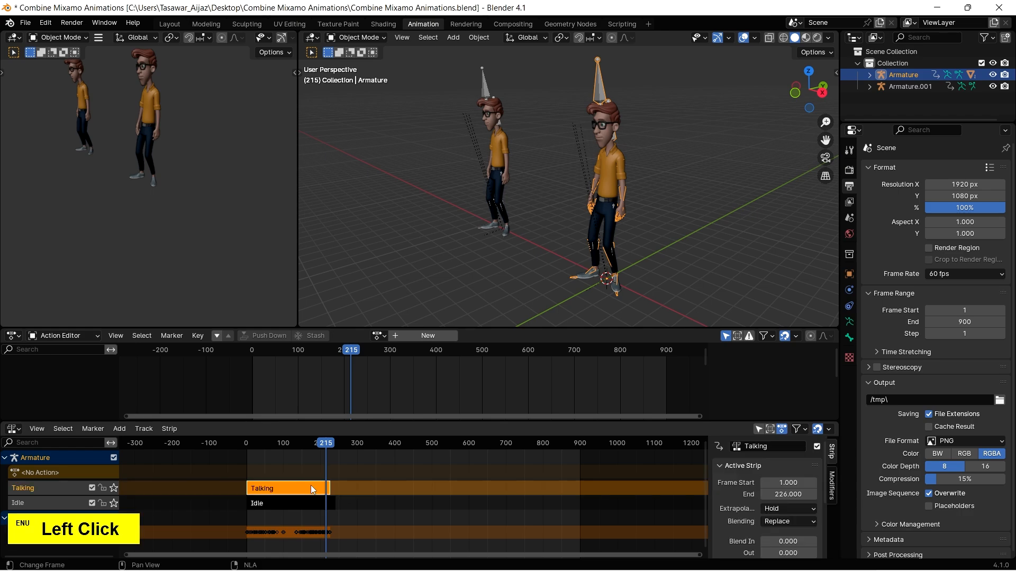
pyautogui.click(783, 483)
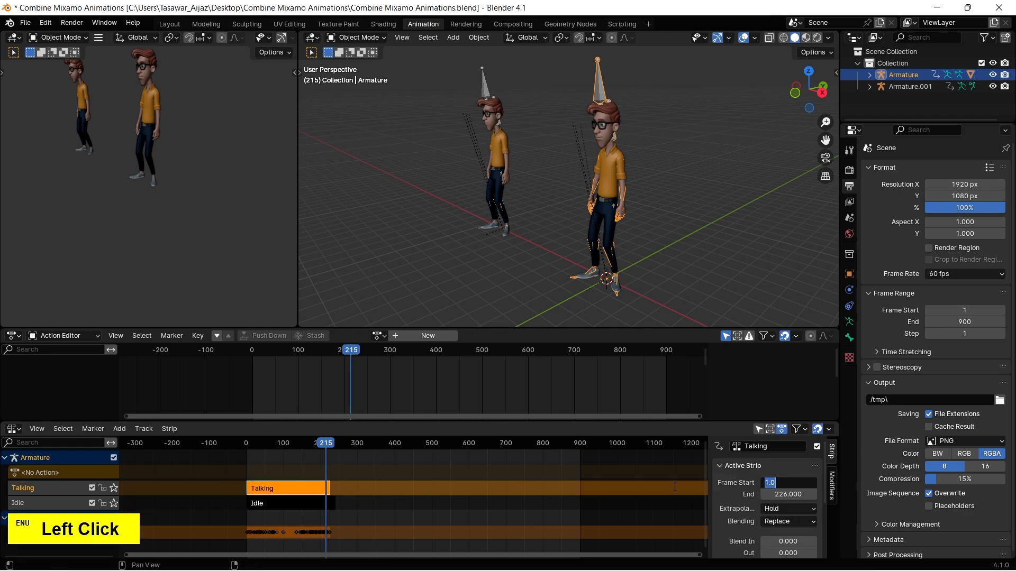
pyautogui.write('220')
pyautogui.press('Return')
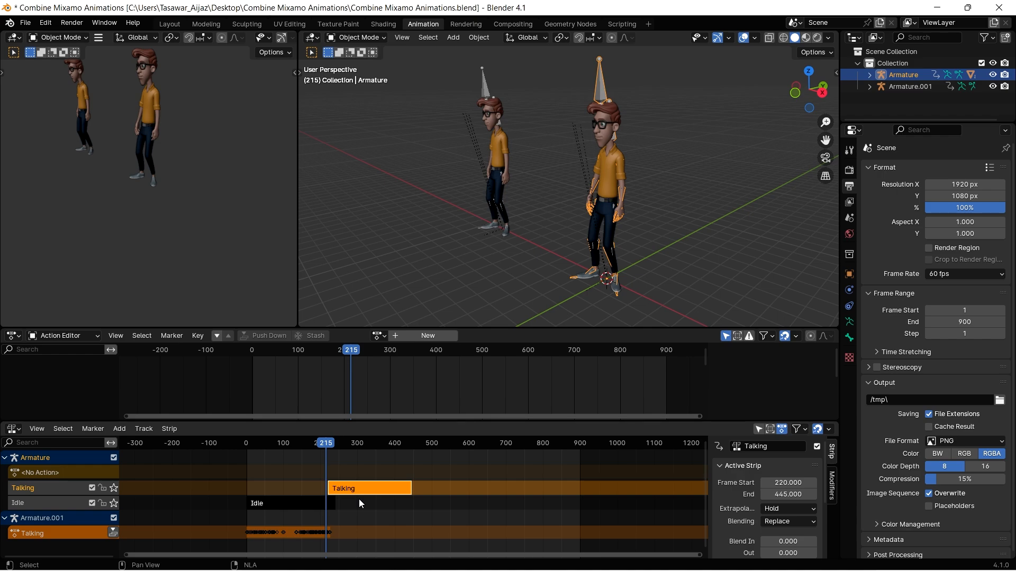
pyautogui.click(330, 507)
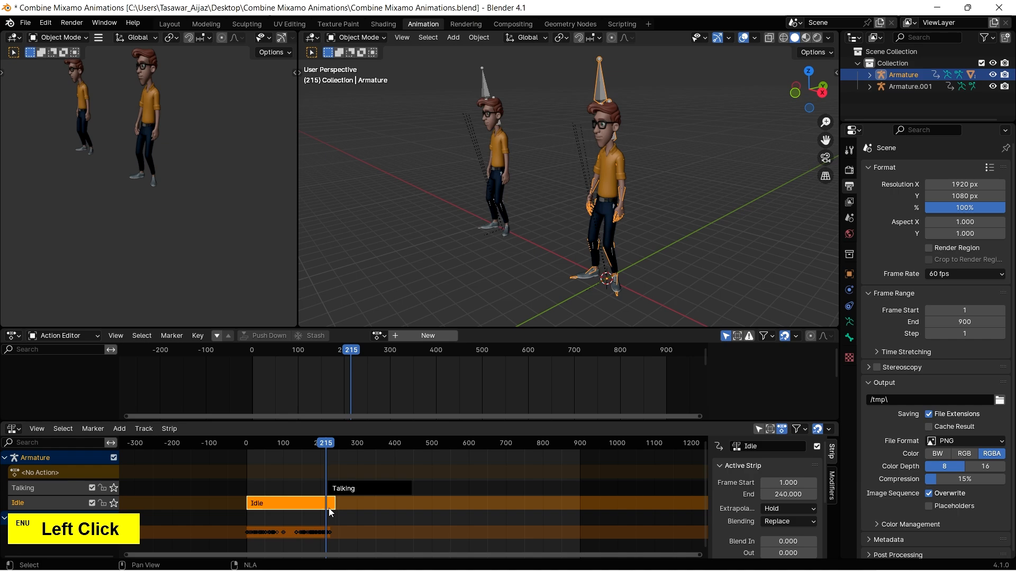
pyautogui.click(376, 492)
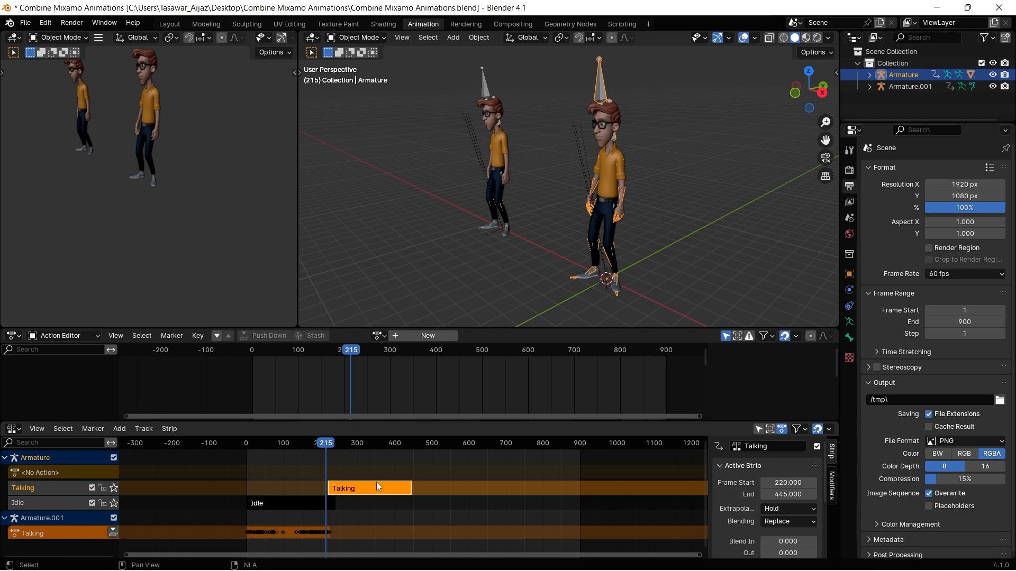
# Step: Scrub through the Talking strip and raise its action clip's Repeat value to 2.6
pyautogui.moveTo(329, 450); pyautogui.dragTo(411, 475)
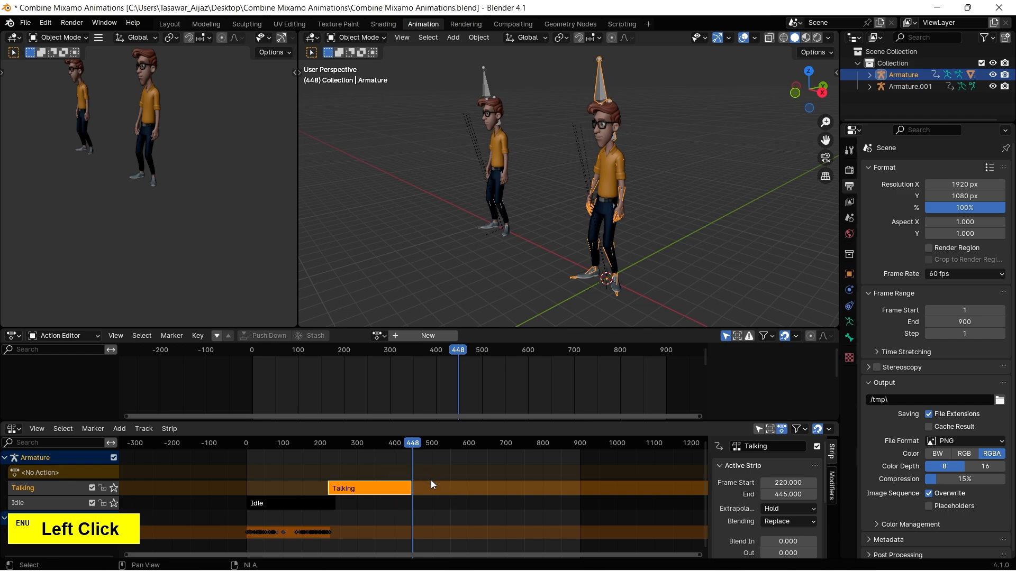
pyautogui.moveTo(418, 461); pyautogui.dragTo(366, 455)
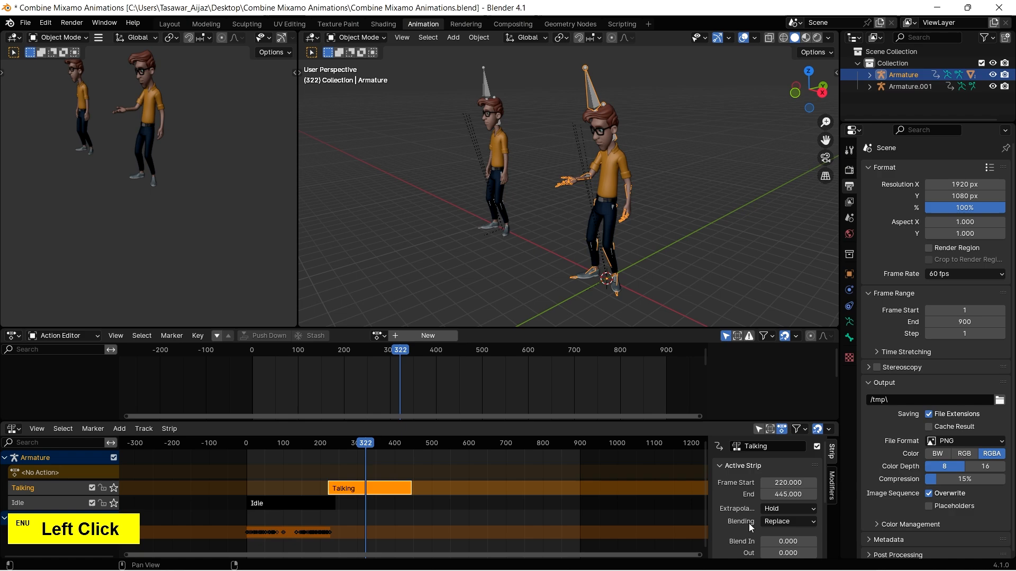
pyautogui.scroll(-5, 748, 523)
pyautogui.click(723, 536)
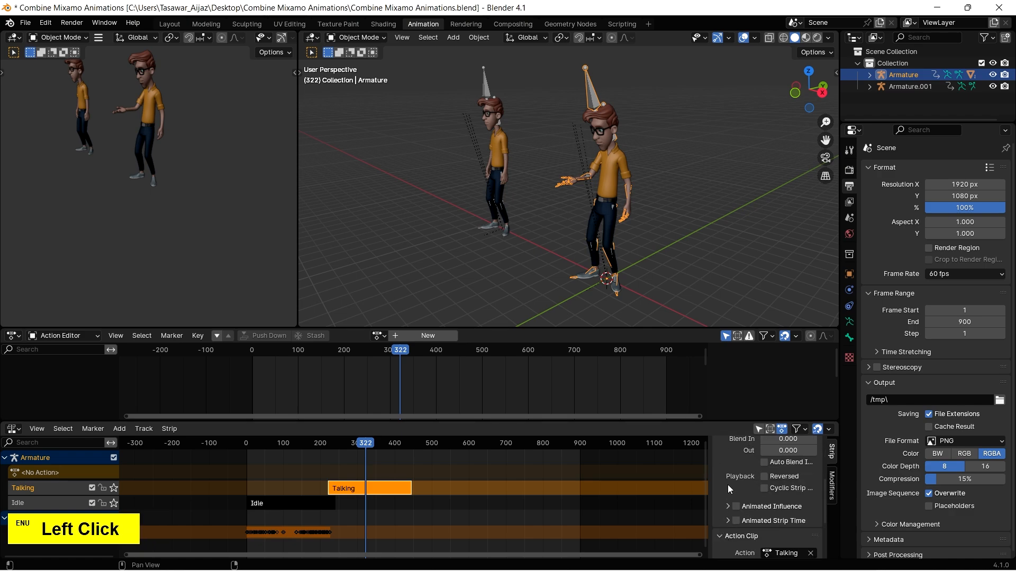
pyautogui.scroll(-4, 728, 485)
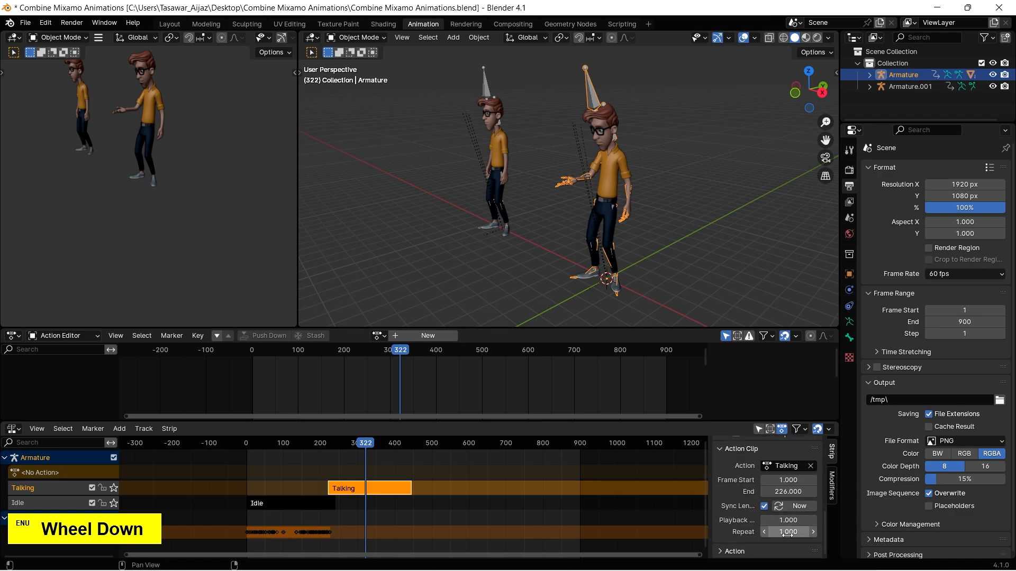
pyautogui.moveTo(788, 532); pyautogui.dragTo(751, 545)
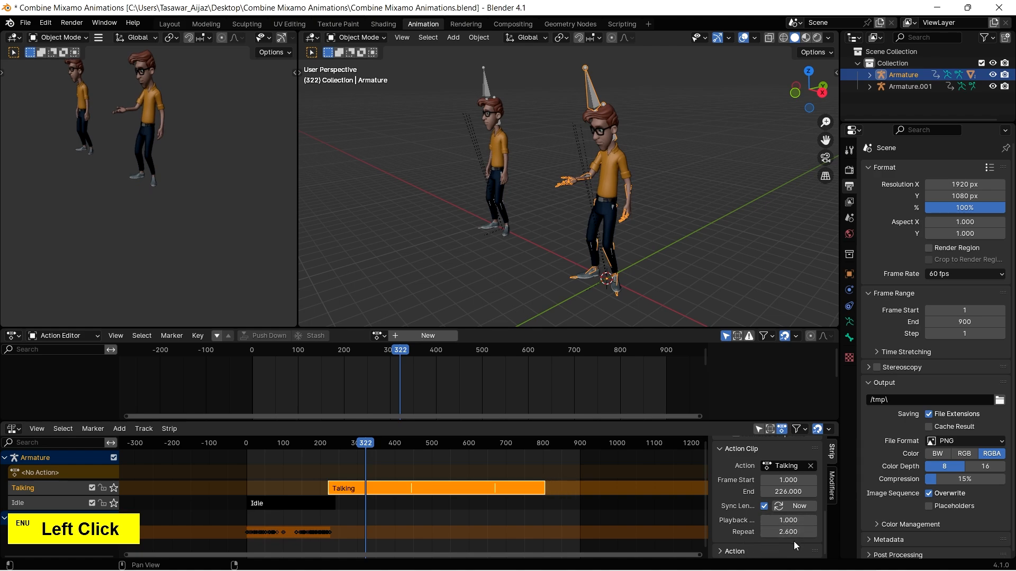
# Step: Set the end frame of the Talking strip to 600
pyautogui.scroll(5, 735, 516)
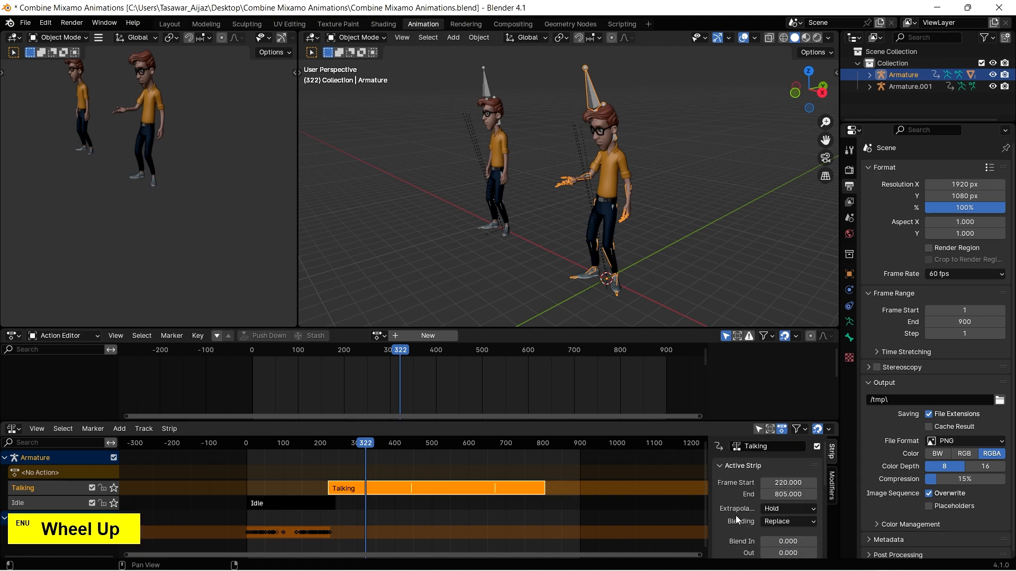
pyautogui.click(766, 495)
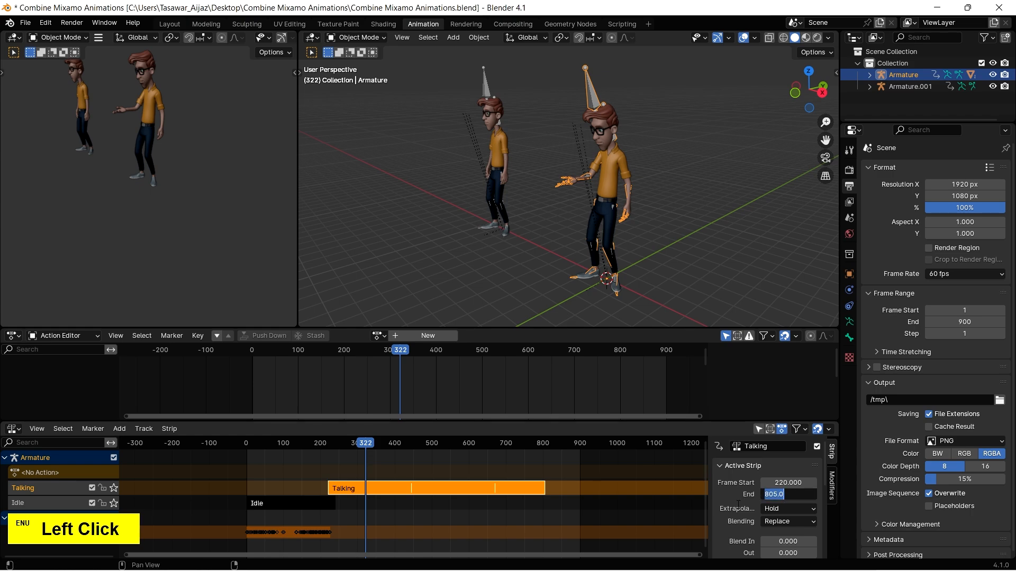
pyautogui.write('600')
pyautogui.press('Return')
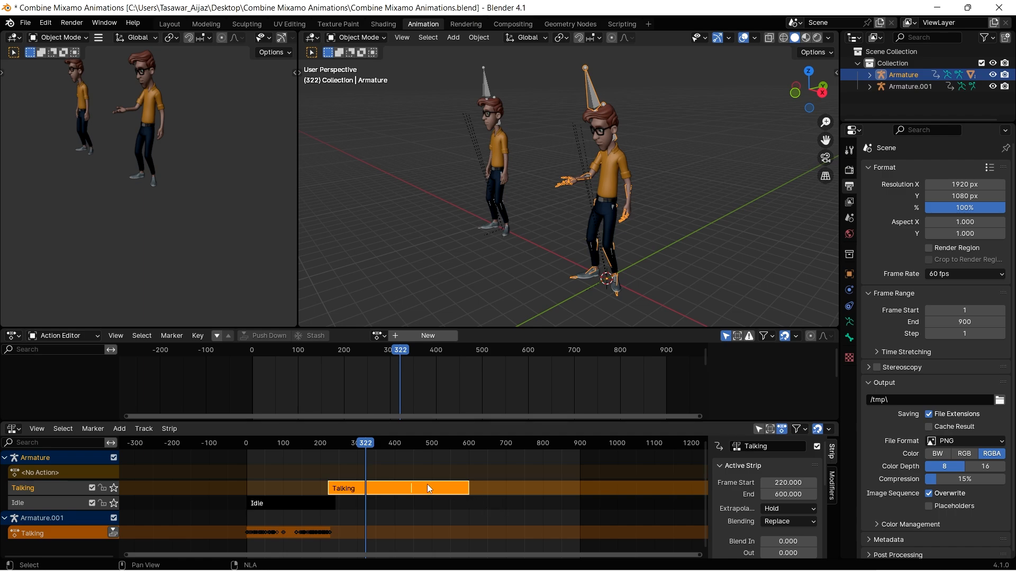
# Step: Play back the animation within the Talking strip and within the Idle strip to check both on the original character
pyautogui.moveTo(373, 447); pyautogui.dragTo(336, 450)
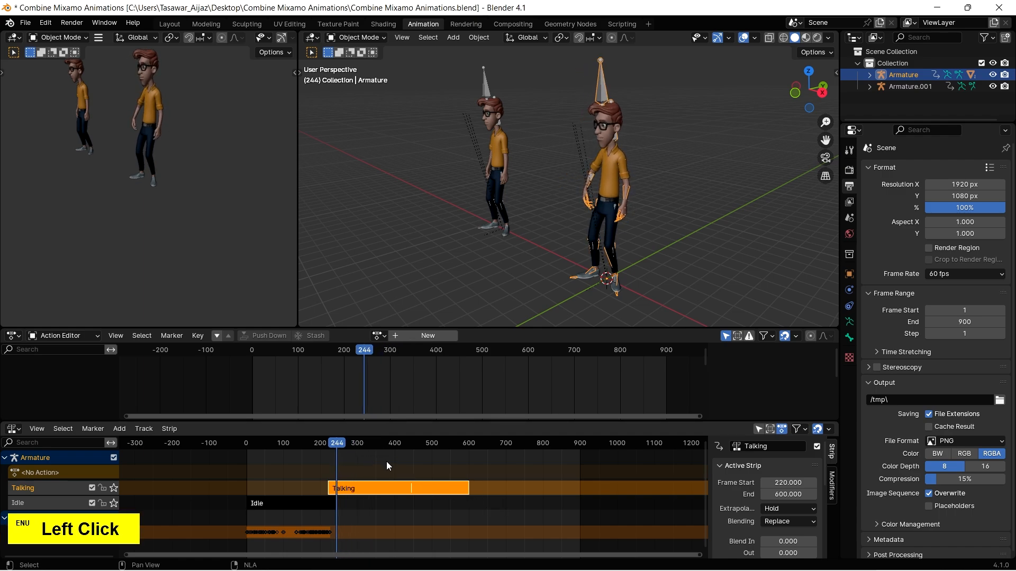
pyautogui.press('space')
pyautogui.press('space')
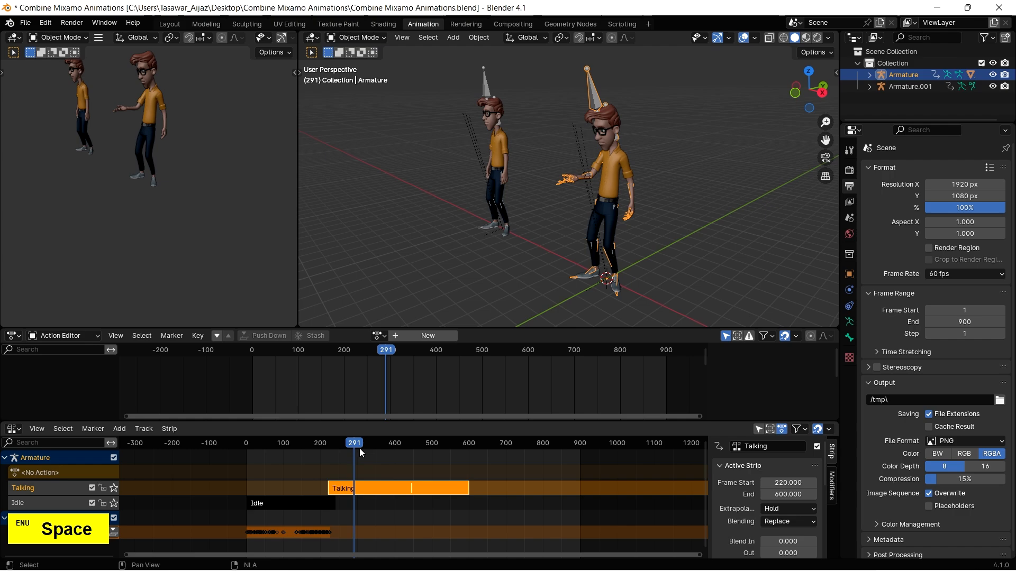
pyautogui.moveTo(353, 447); pyautogui.dragTo(270, 459)
pyautogui.press('space')
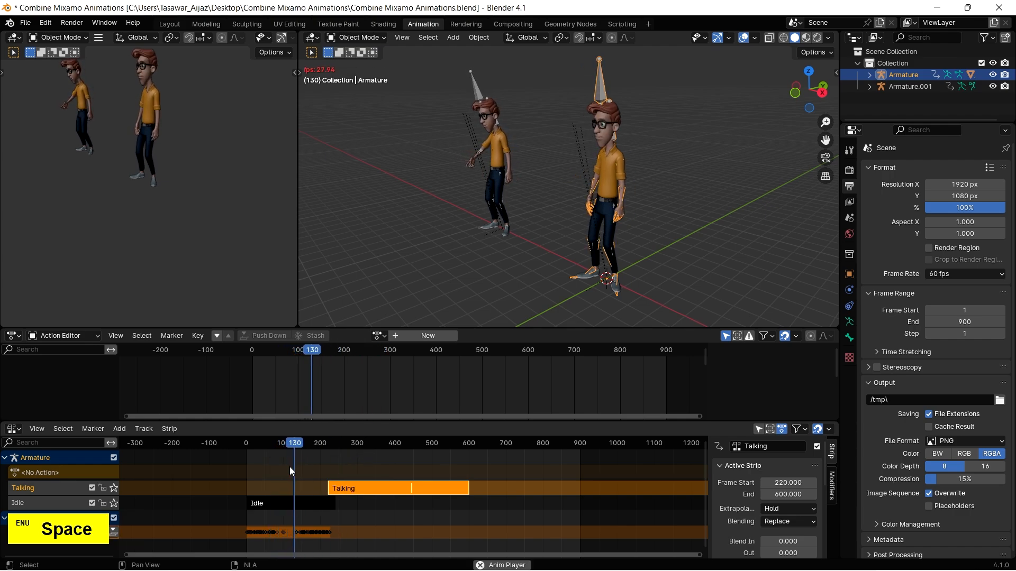
pyautogui.press('space')
# Step: Set the Talking strip's extrapolation to Nothing and play back the passage from Idle into Talking
pyautogui.click(396, 485)
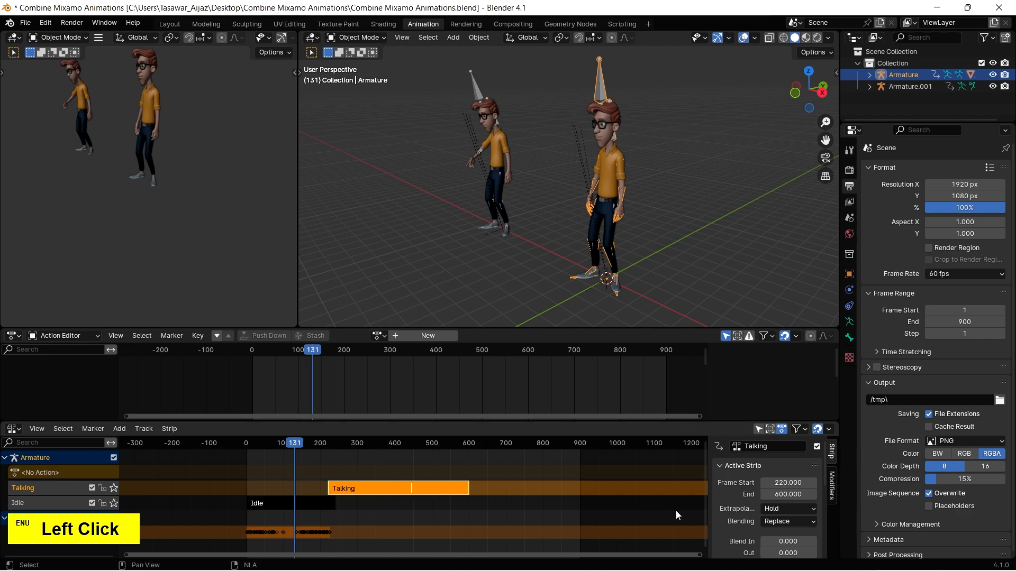
pyautogui.click(781, 510)
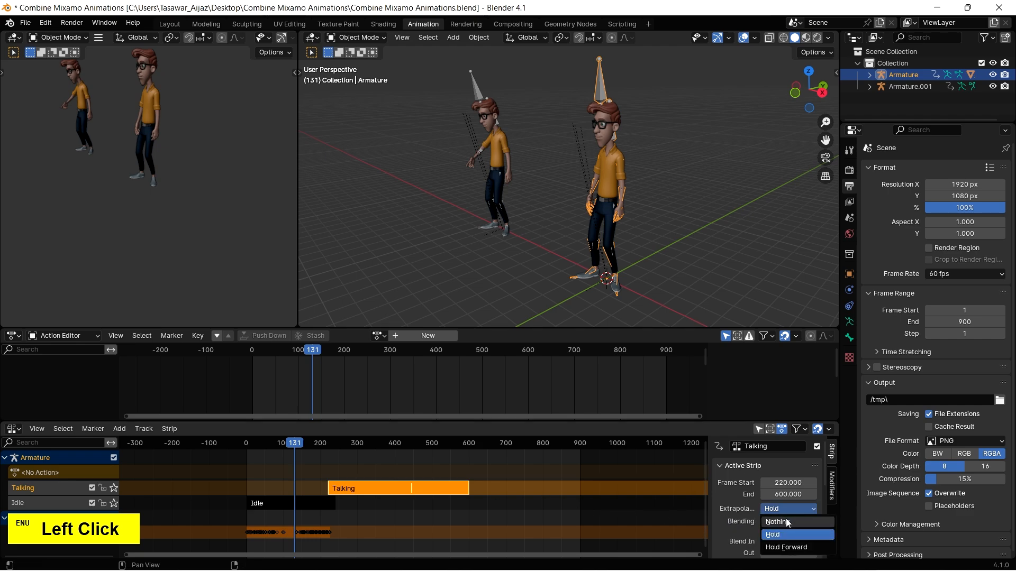
pyautogui.click(786, 519)
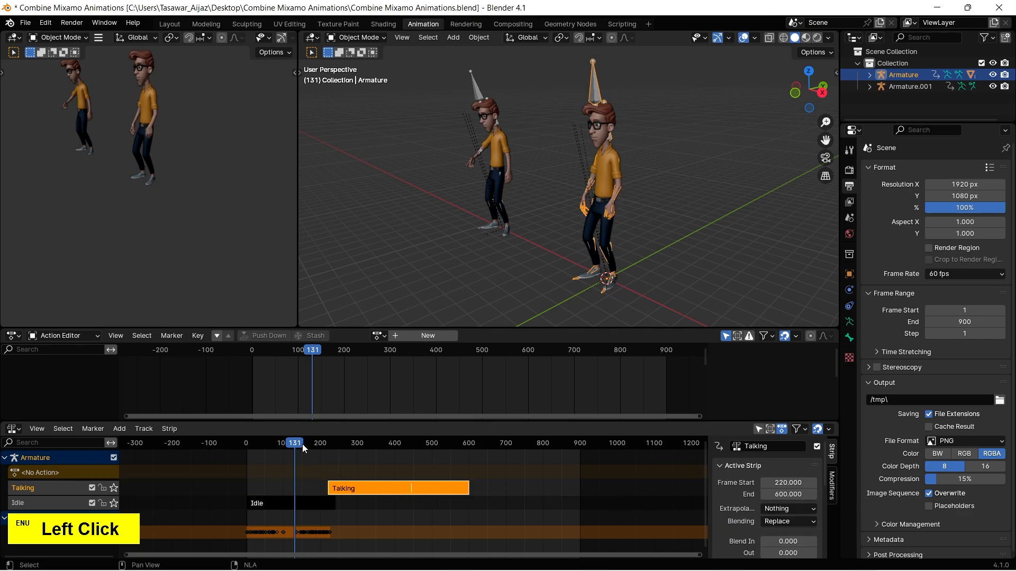
pyautogui.moveTo(303, 449)
pyautogui.mouseDown()
pyautogui.moveTo(313, 446)
pyautogui.moveTo(304, 450)
pyautogui.mouseUp()
pyautogui.press('space')
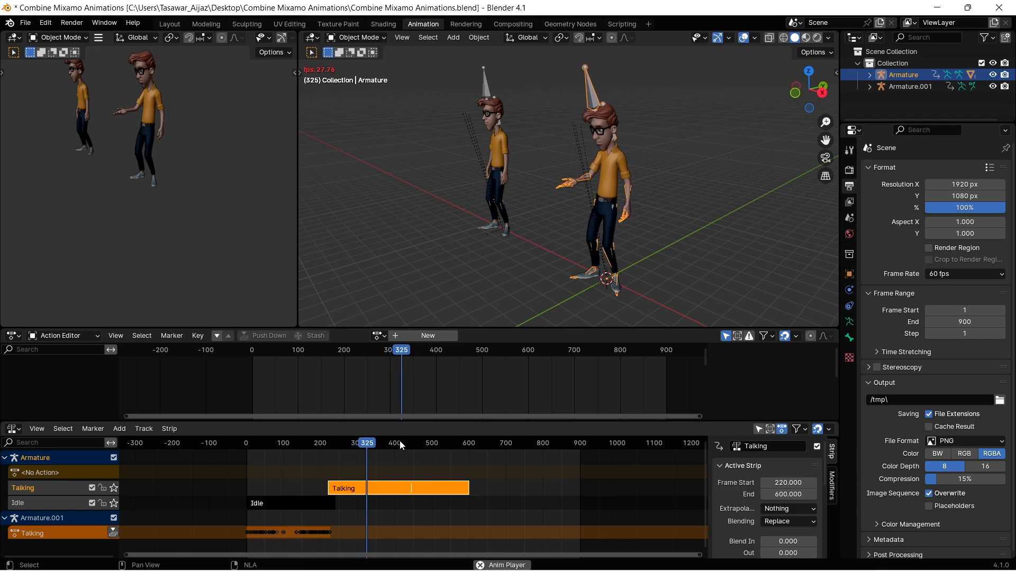
pyautogui.click(344, 451)
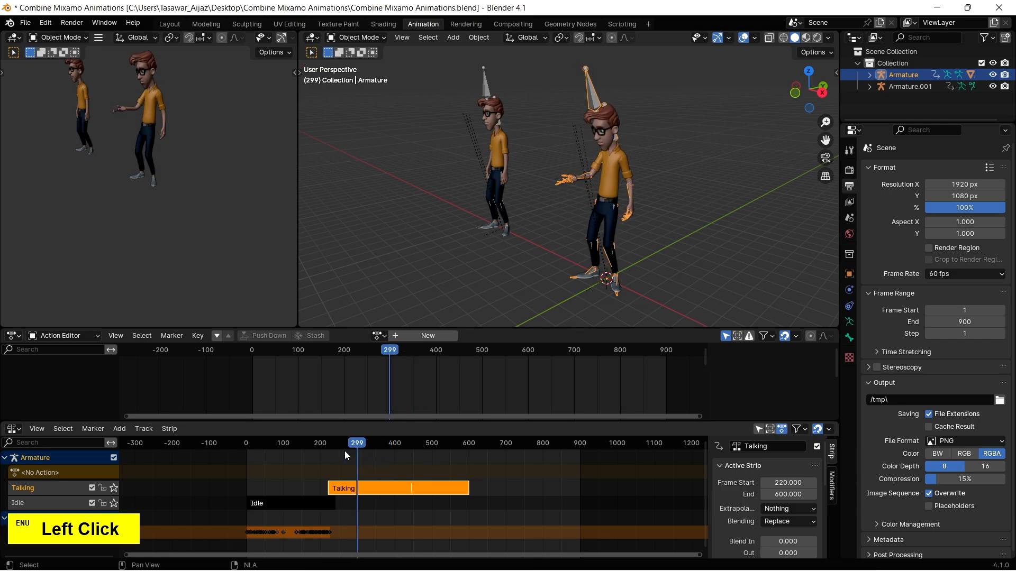
# Step: Replay the passage from the Idle strip into the Talking strip twice, starting just before the overlap
pyautogui.moveTo(345, 451); pyautogui.dragTo(321, 477)
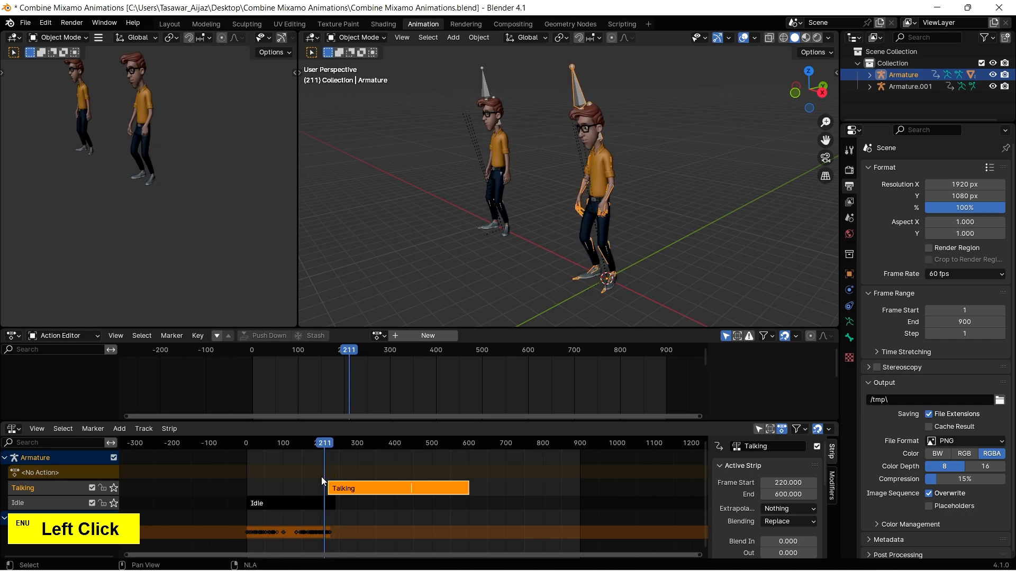
pyautogui.press('space')
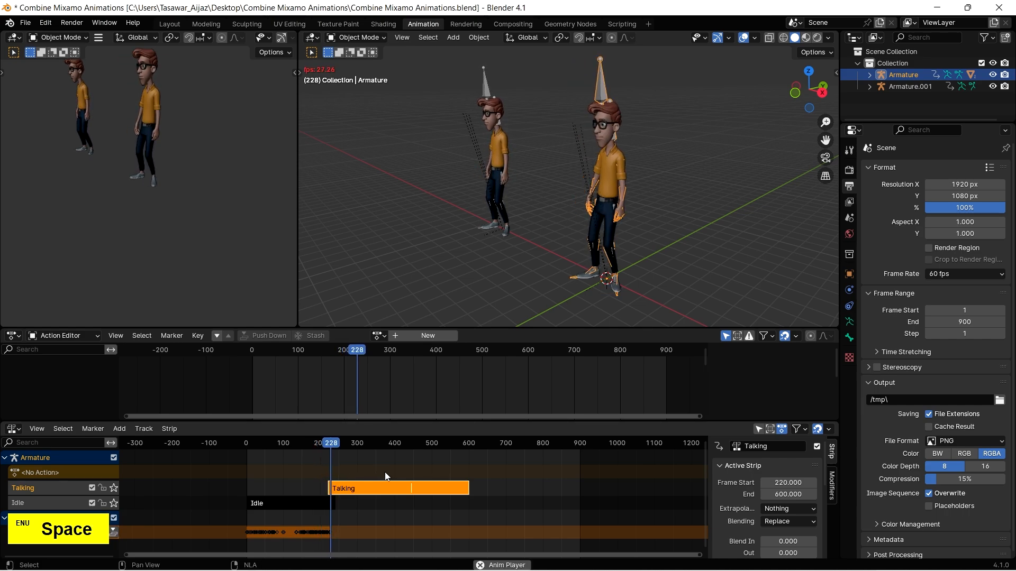
pyautogui.press('space')
pyautogui.click(319, 446)
pyautogui.press('space')
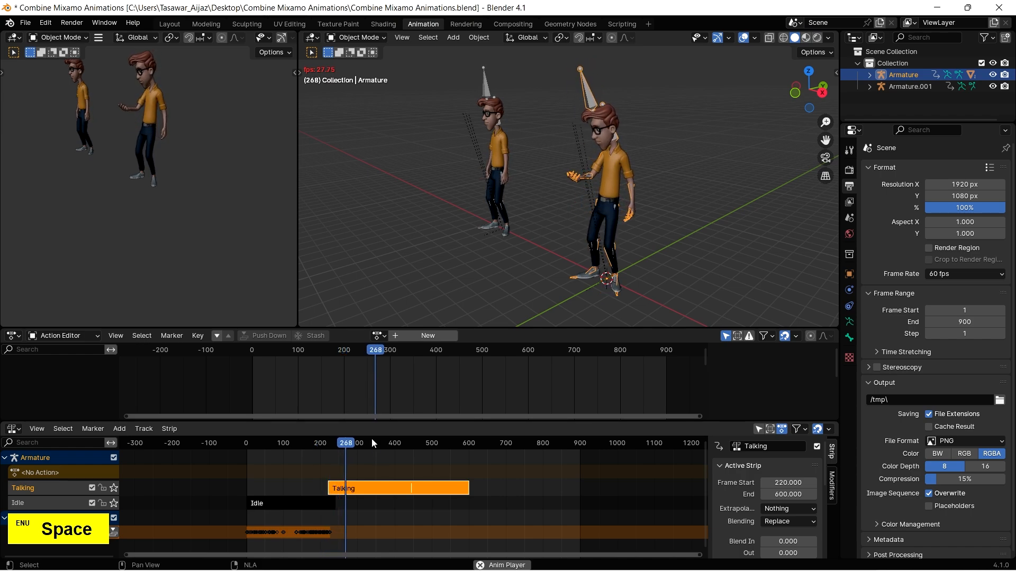
pyautogui.press('space')
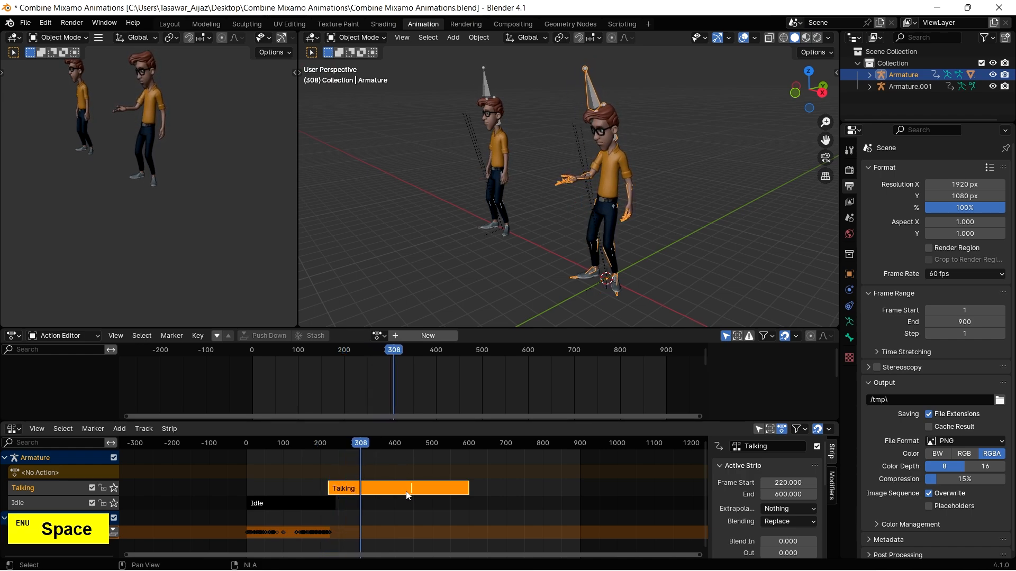
# Step: Set the Talking strip's Blend In to 20 frames
pyautogui.click(407, 494)
pyautogui.click(787, 541)
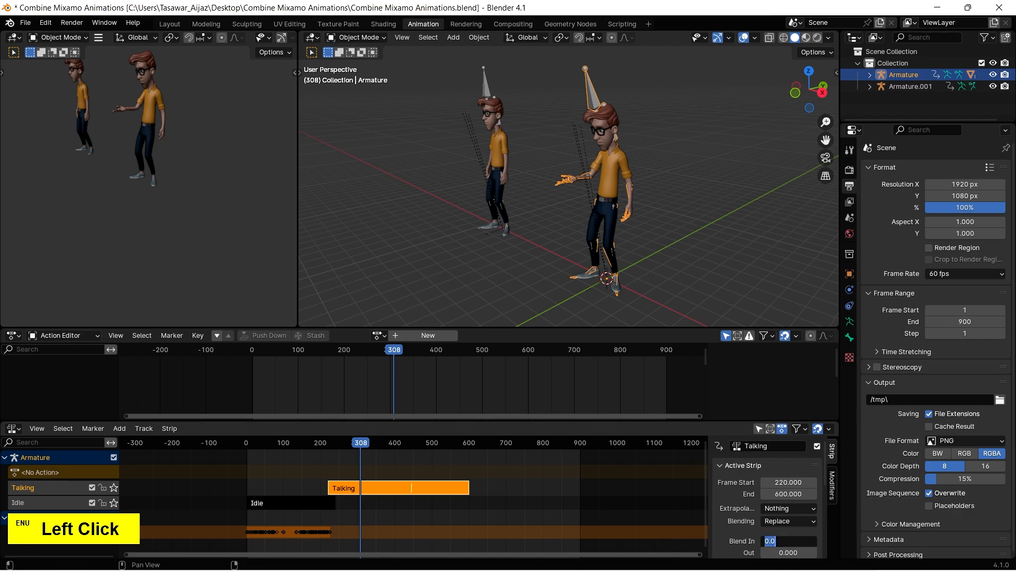
pyautogui.write('20')
pyautogui.press('Return')
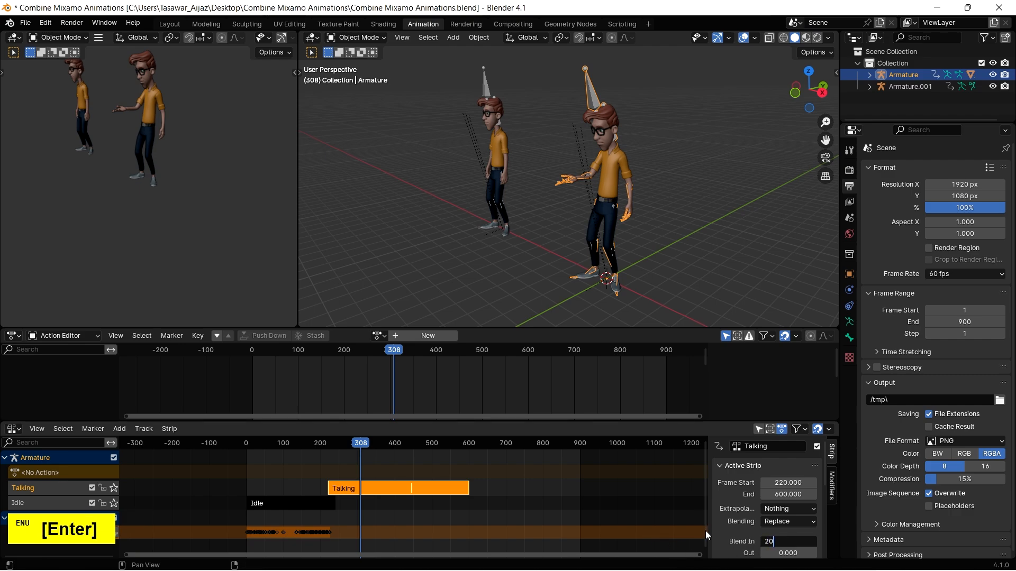
pyautogui.scroll(-1, 728, 524)
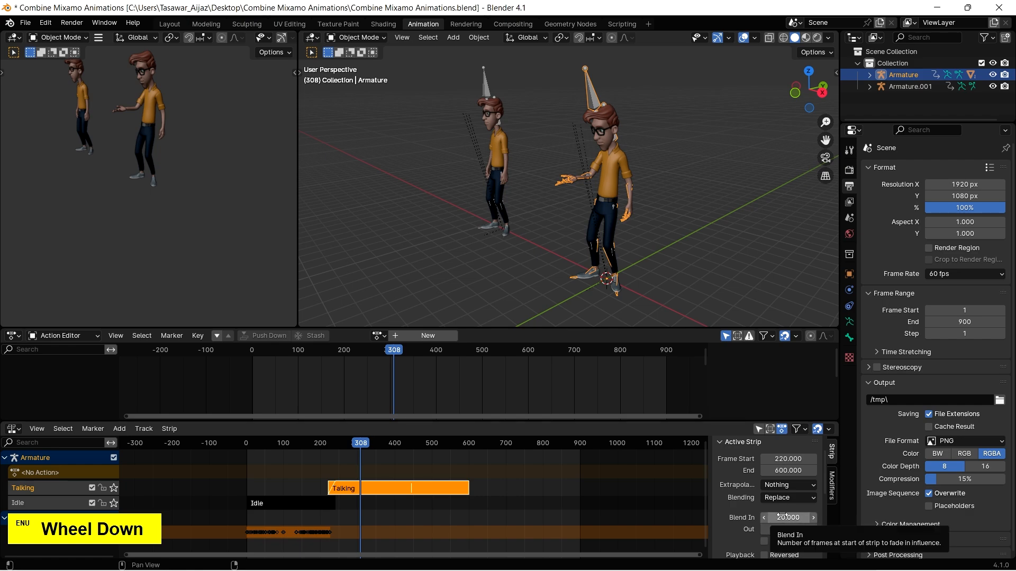
# Step: Select the Idle strip and the Talking strip in turn, scrubbing through their overlap to examine the blended pose
pyautogui.click(322, 506)
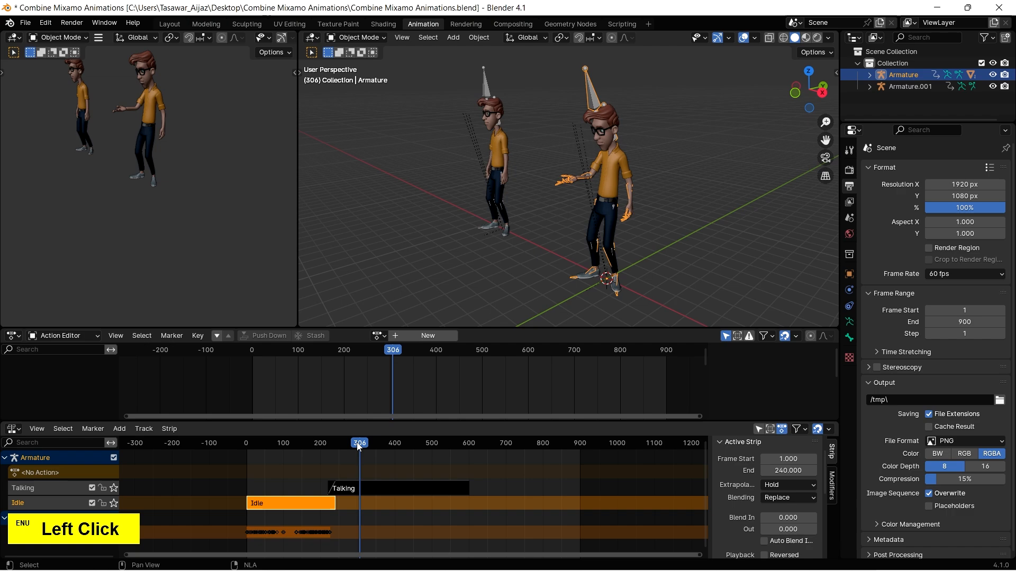
pyautogui.click(336, 444)
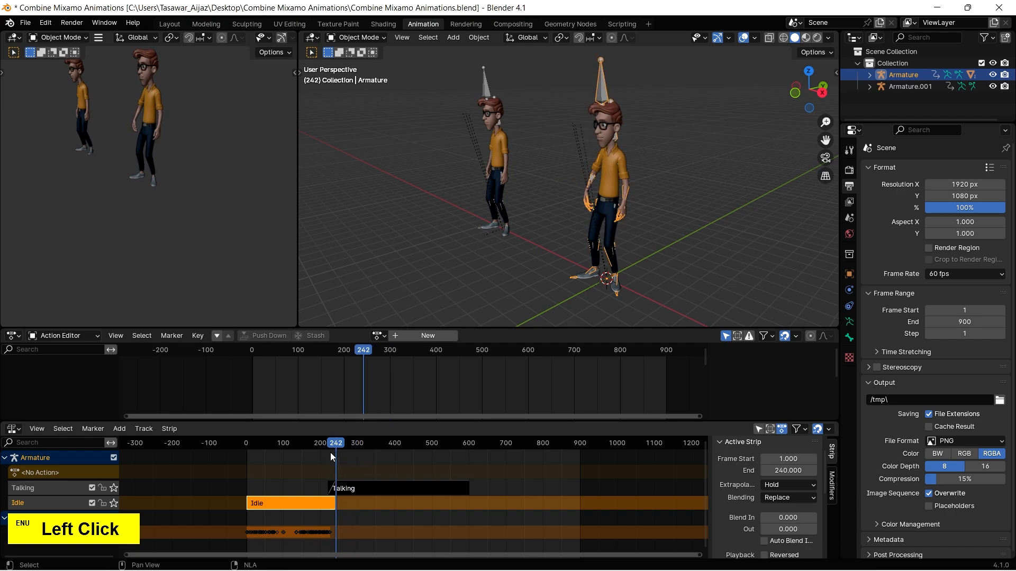
pyautogui.click(338, 444)
pyautogui.moveTo(338, 445); pyautogui.dragTo(329, 446)
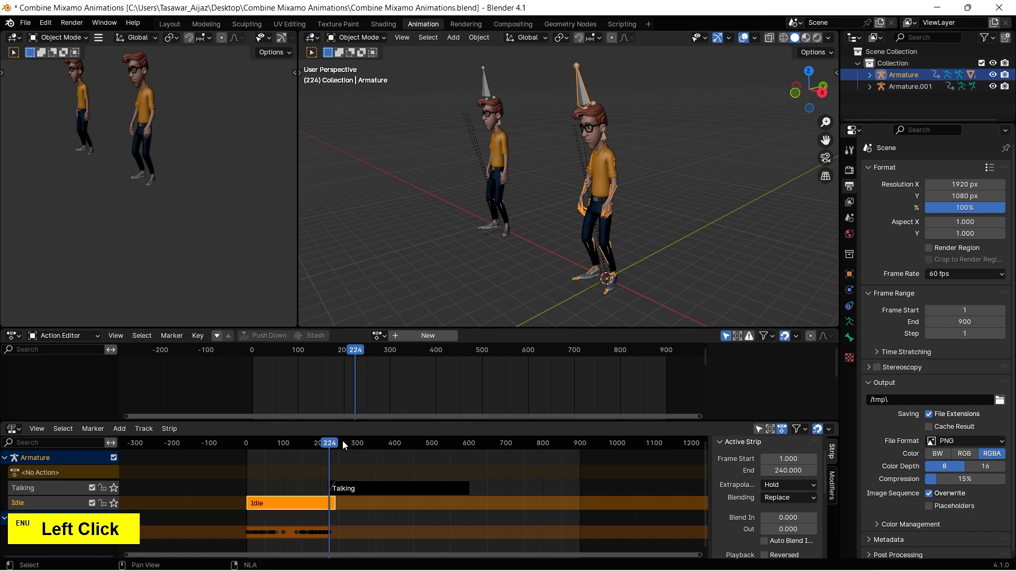
pyautogui.click(370, 489)
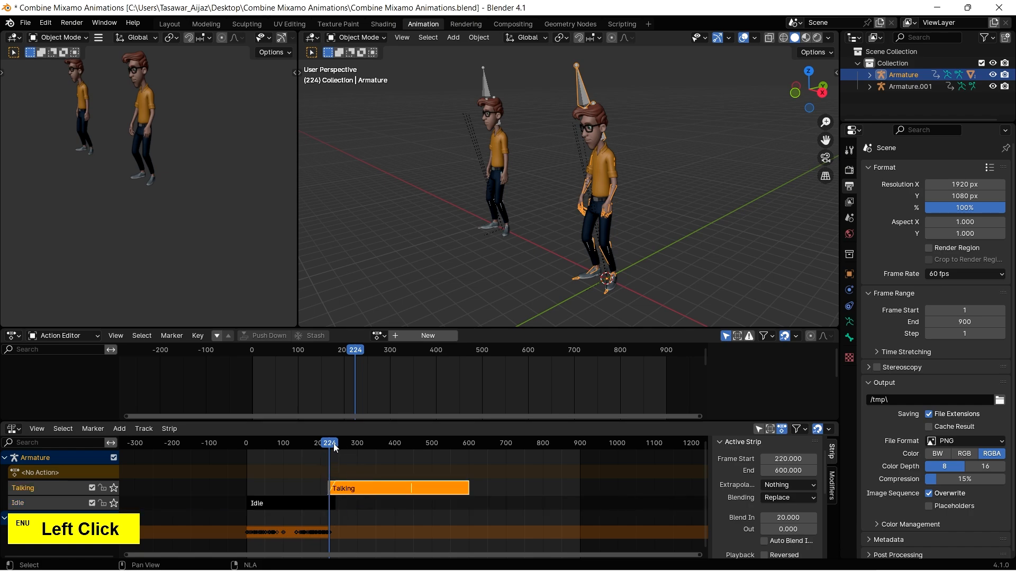
pyautogui.moveTo(333, 447); pyautogui.dragTo(320, 448)
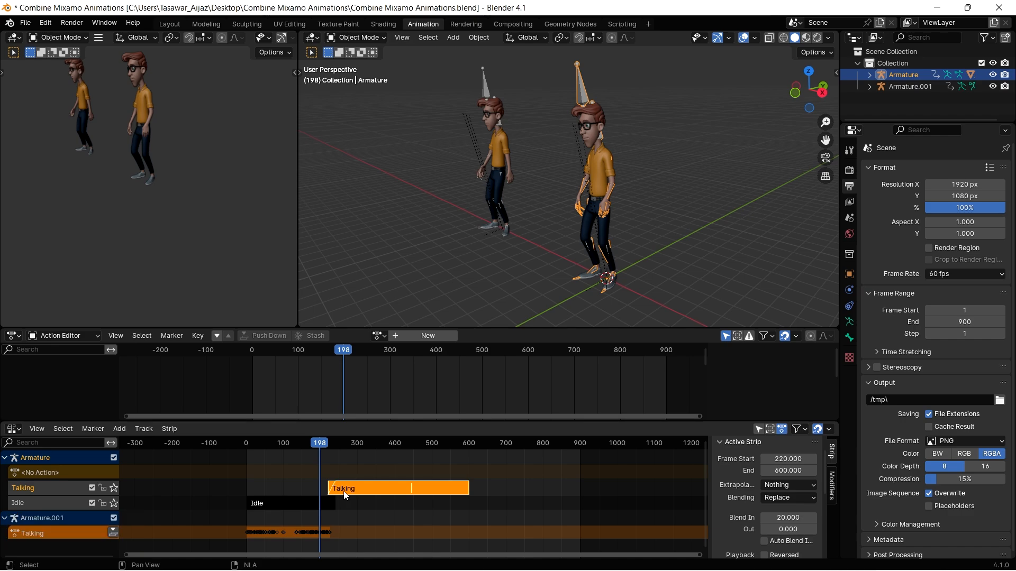
# Step: Play back the blended transition from Idle into Talking twice, starting from about frame 200
pyautogui.press('space')
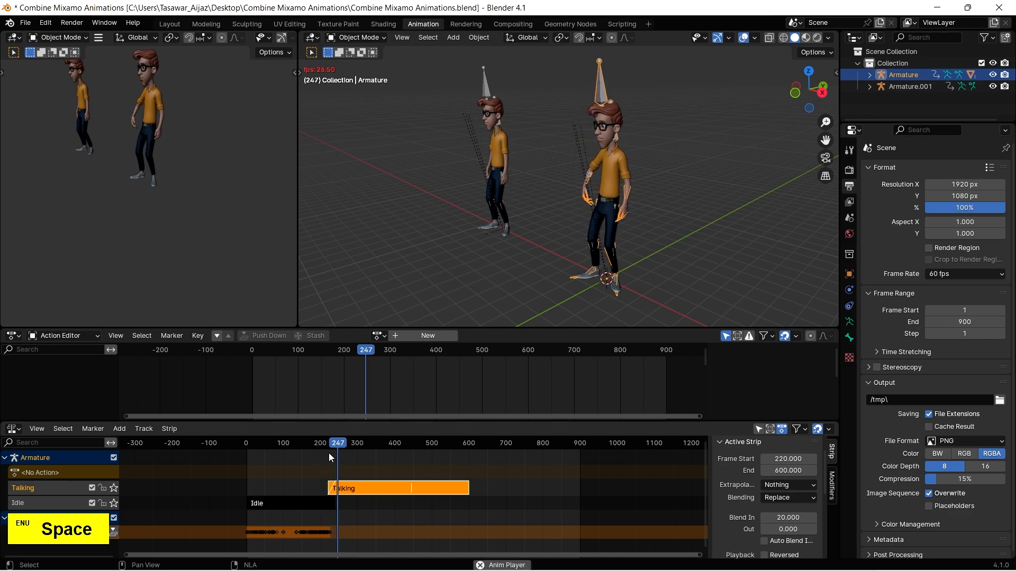
pyautogui.press('space')
pyautogui.click(316, 443)
pyautogui.press('space')
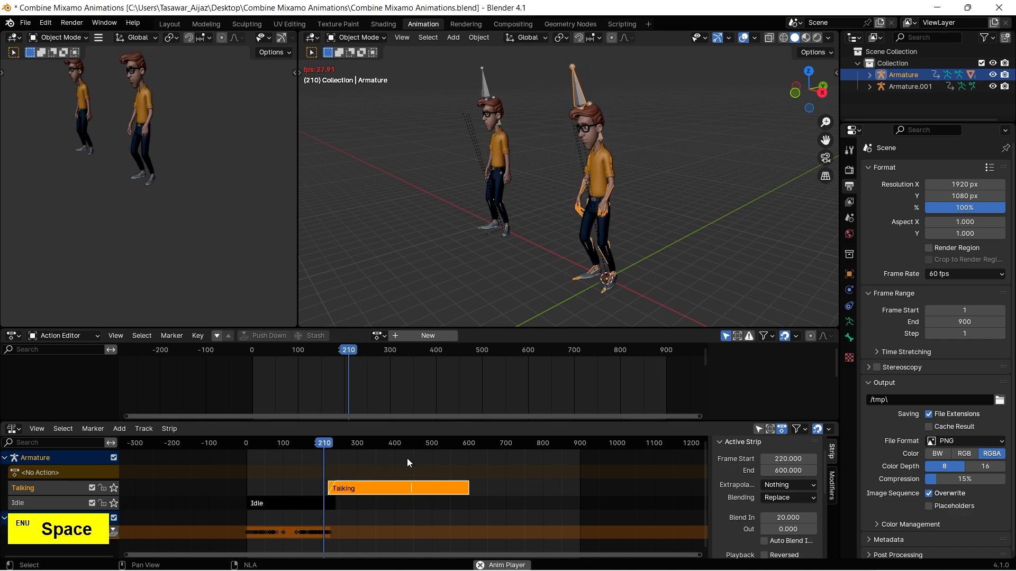
pyautogui.press('space')
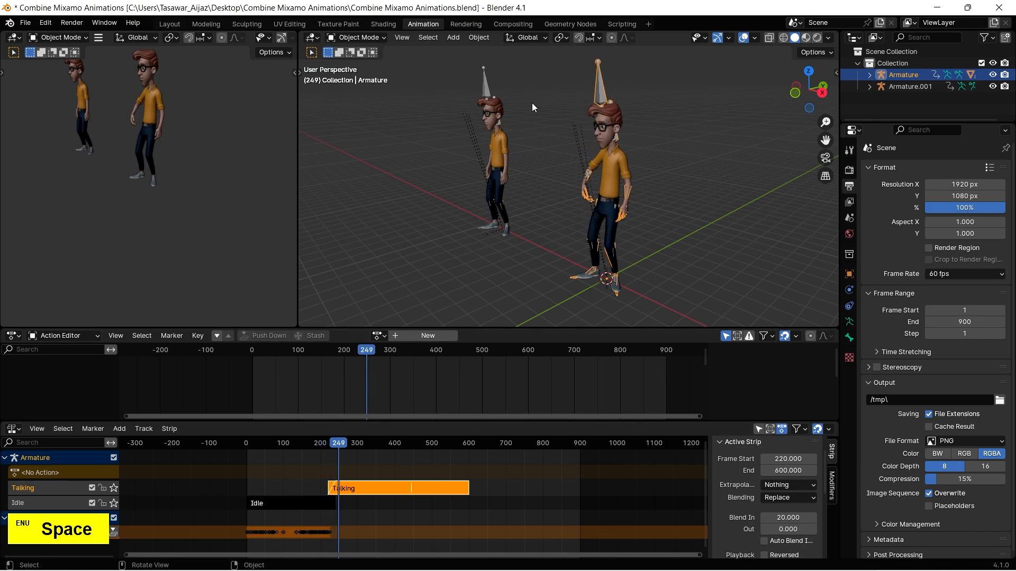
# Step: Delete the second character with its armature and import Walking.fbx from the Mixamo Animation Data folder
pyautogui.moveTo(532, 103); pyautogui.dragTo(443, 263)
pyautogui.press('Delete')
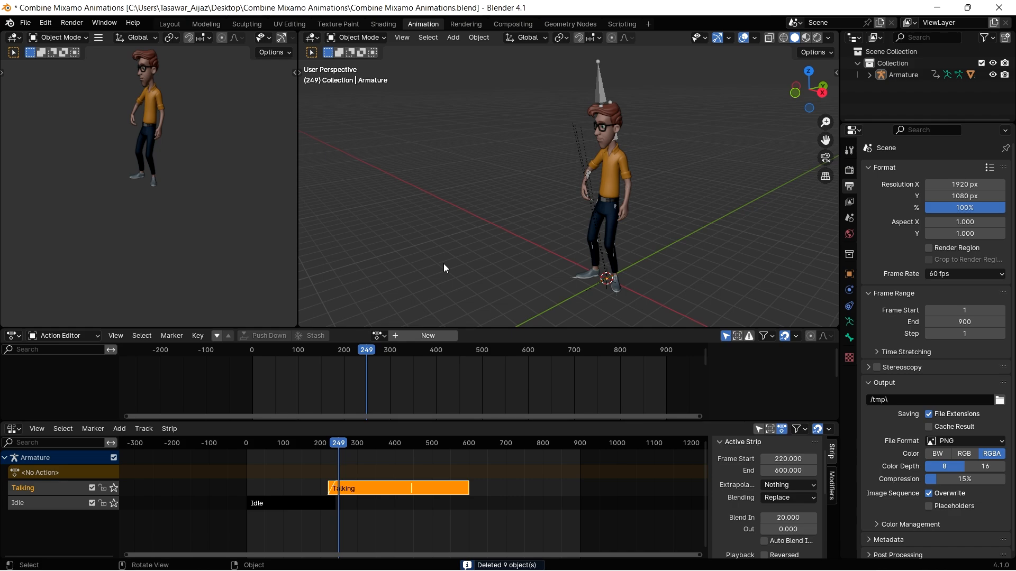
pyautogui.click(26, 23)
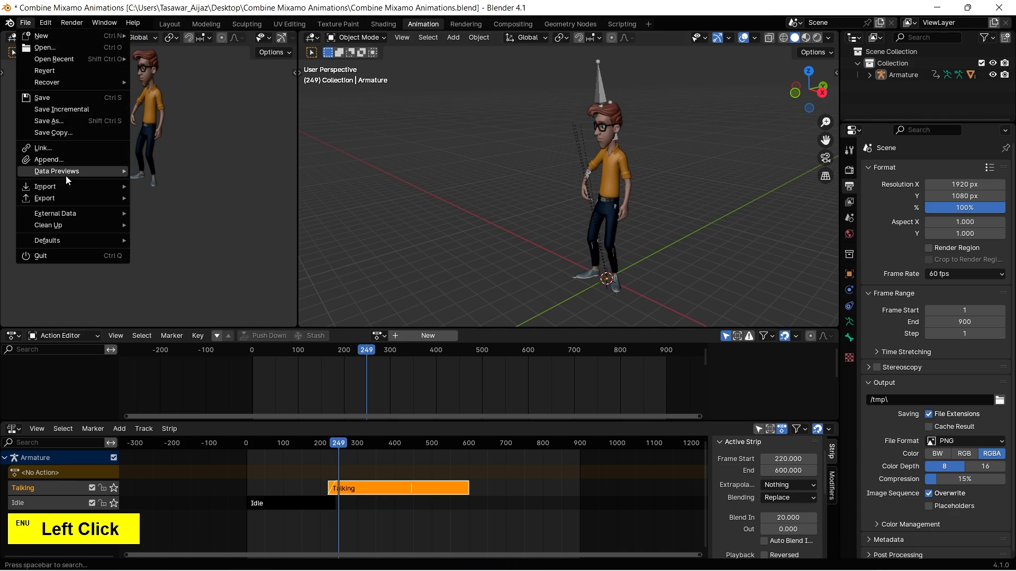
pyautogui.moveTo(67, 184)
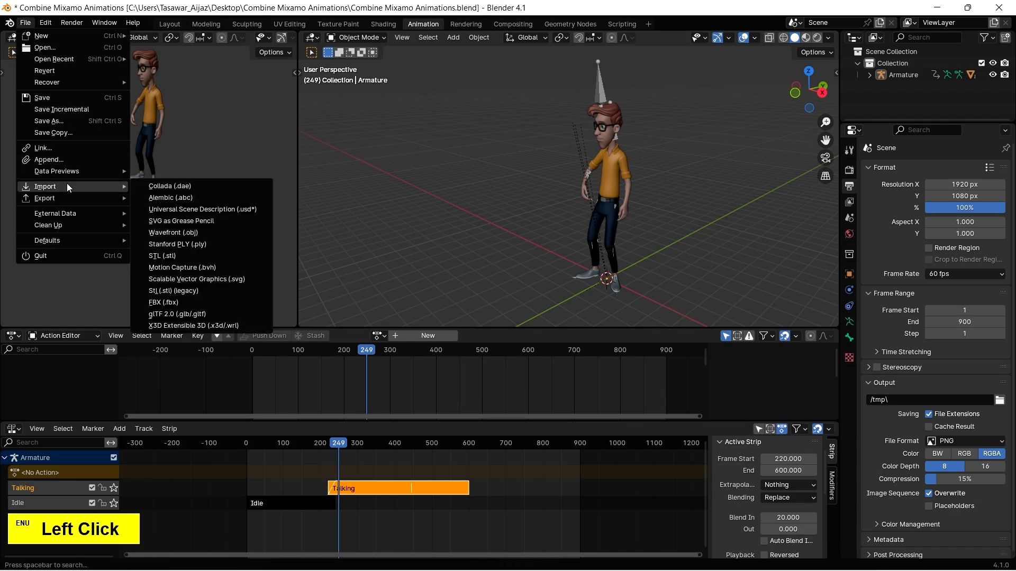
pyautogui.click(172, 303)
pyautogui.click(370, 177)
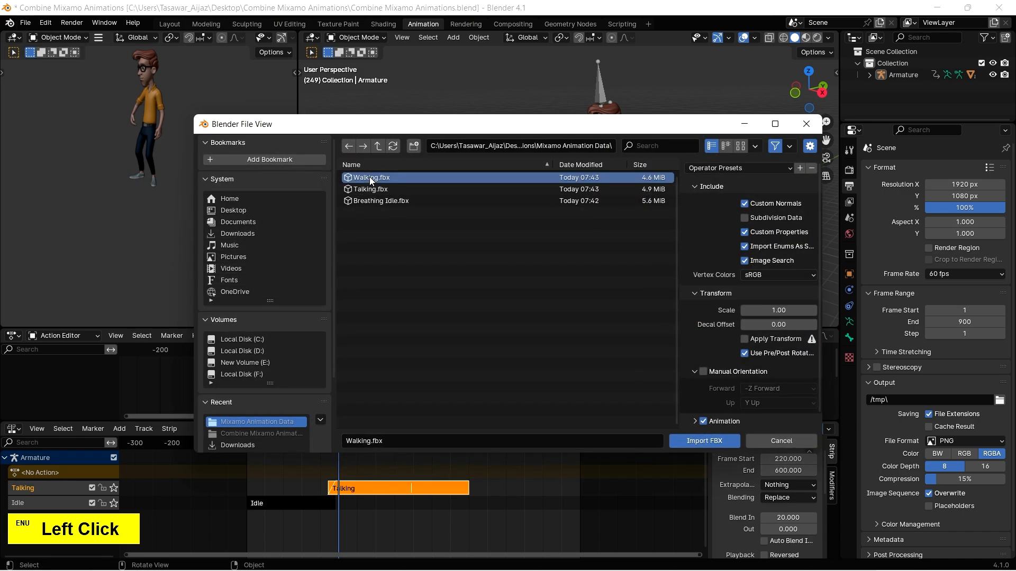
pyautogui.doubleClick(369, 176)
# Step: Move the imported walking character along the X axis, clear of the original character
pyautogui.press('g')
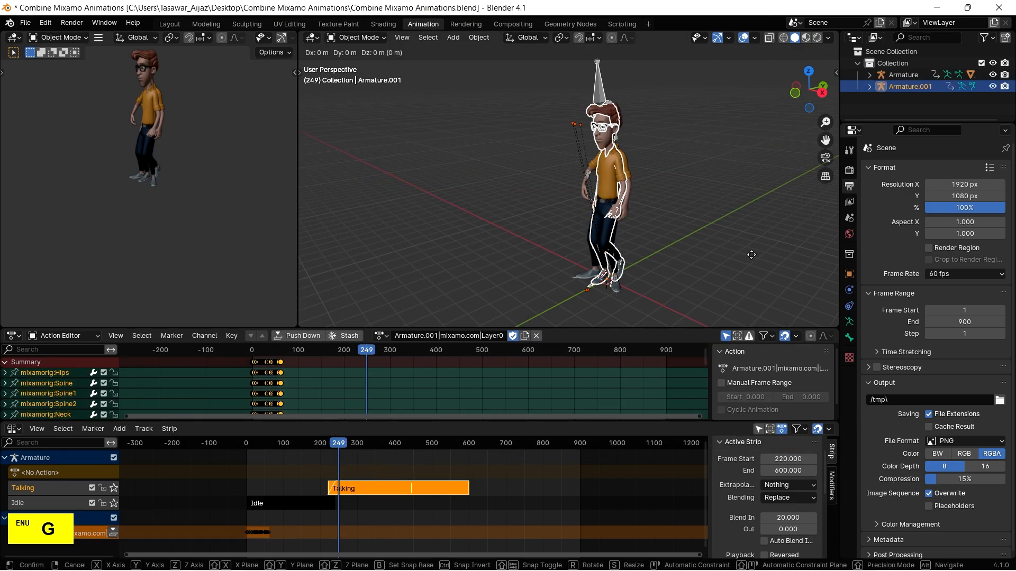
pyautogui.press('x')
pyautogui.click(604, 236)
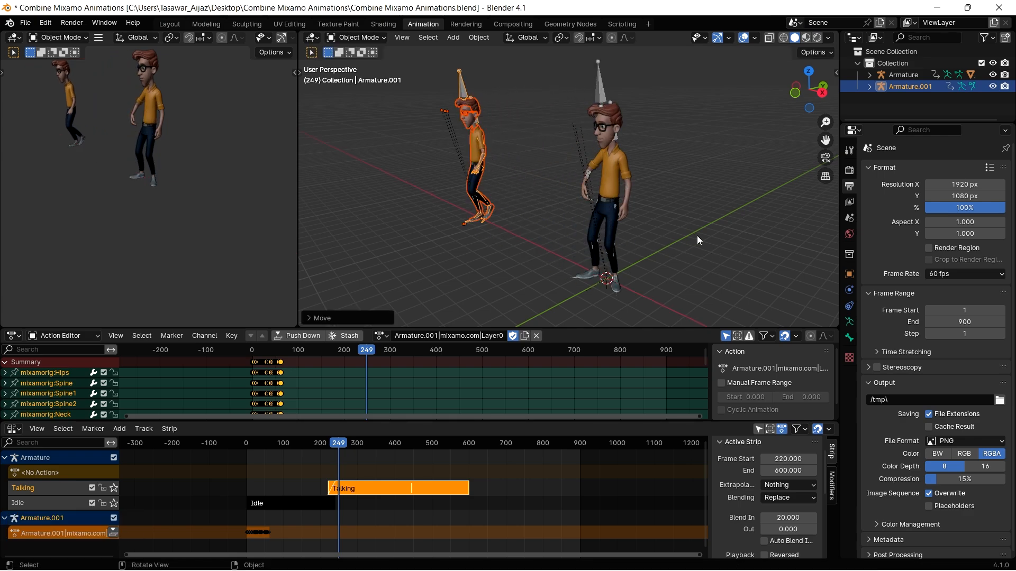
# Step: Rename the imported character's action to Walking
pyautogui.click(483, 339)
pyautogui.write('Walking')
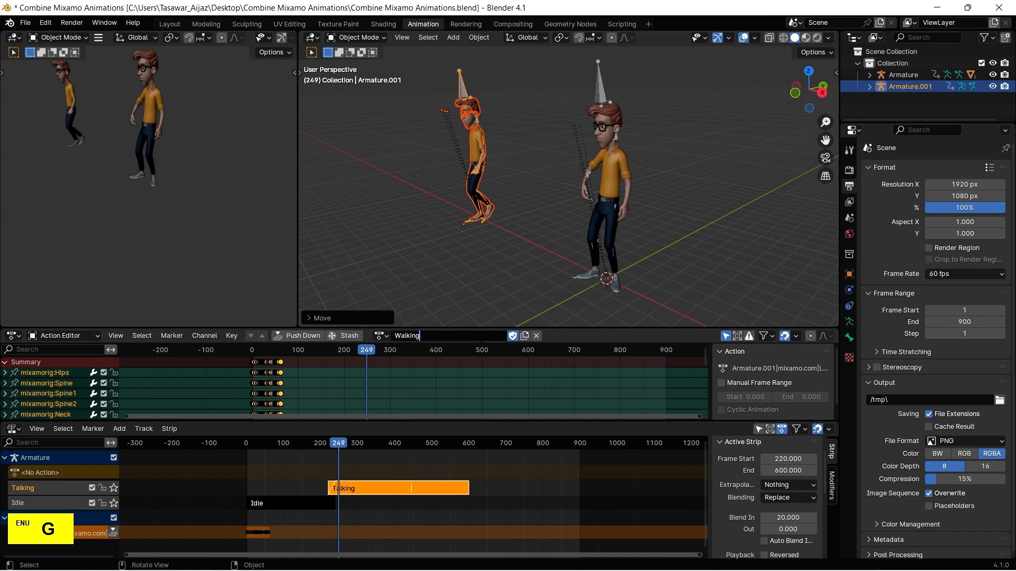
pyautogui.press('Return')
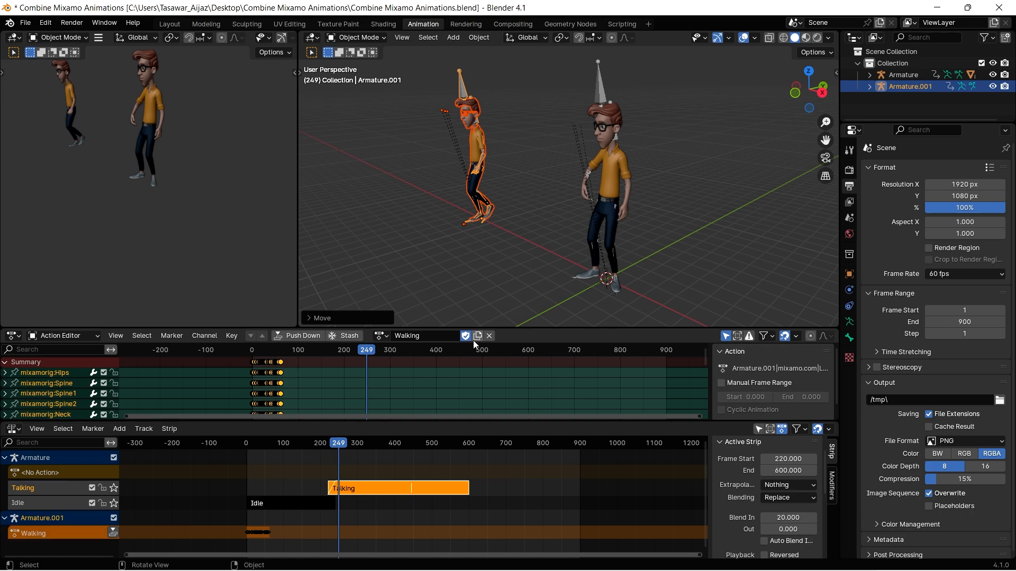
# Step: Go to frame 560, assign the Walking action to the original armature and push it down as an NLA strip
pyautogui.click(598, 102)
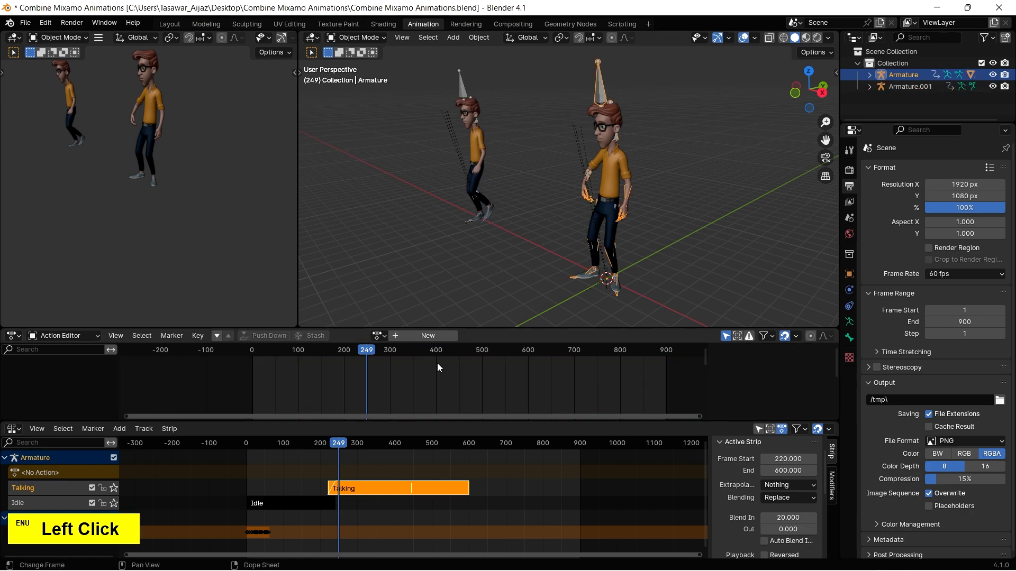
pyautogui.click(454, 444)
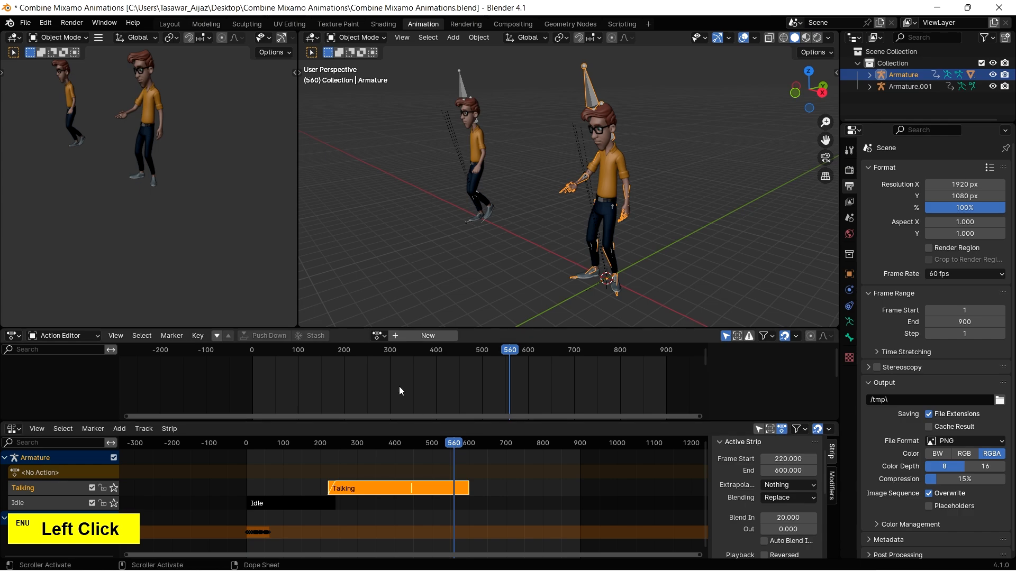
pyautogui.click(378, 335)
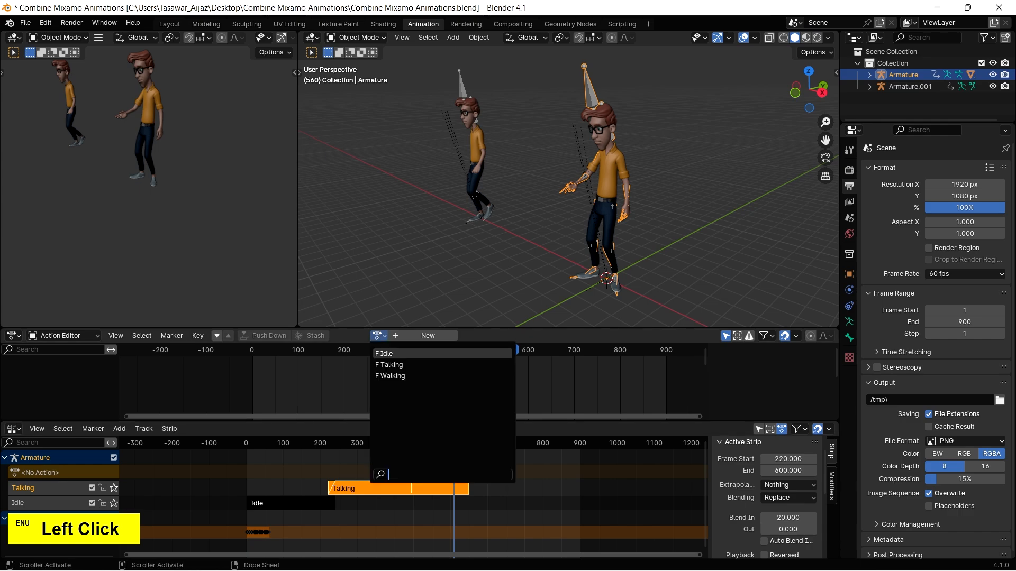
pyautogui.click(392, 376)
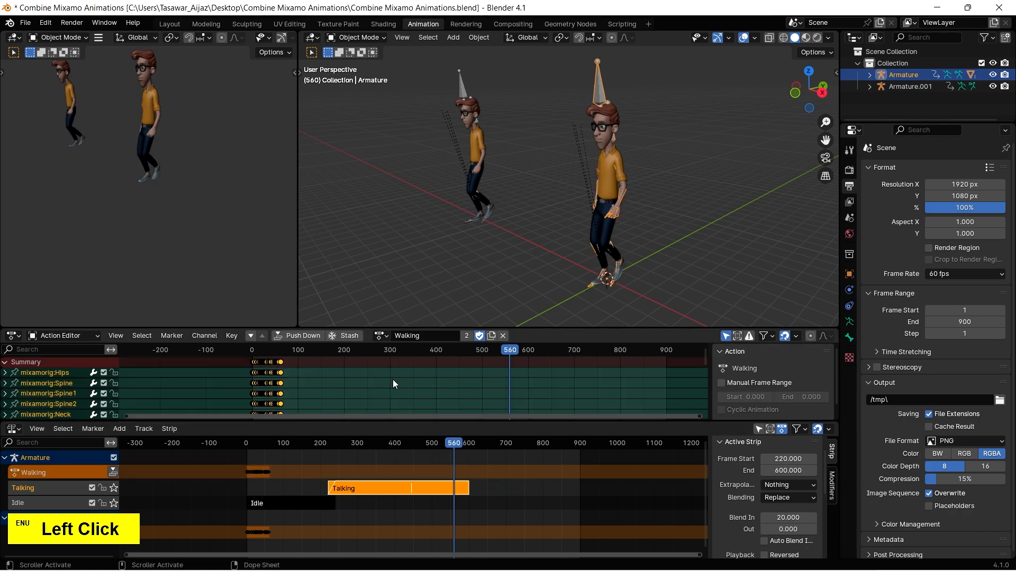
pyautogui.click(295, 337)
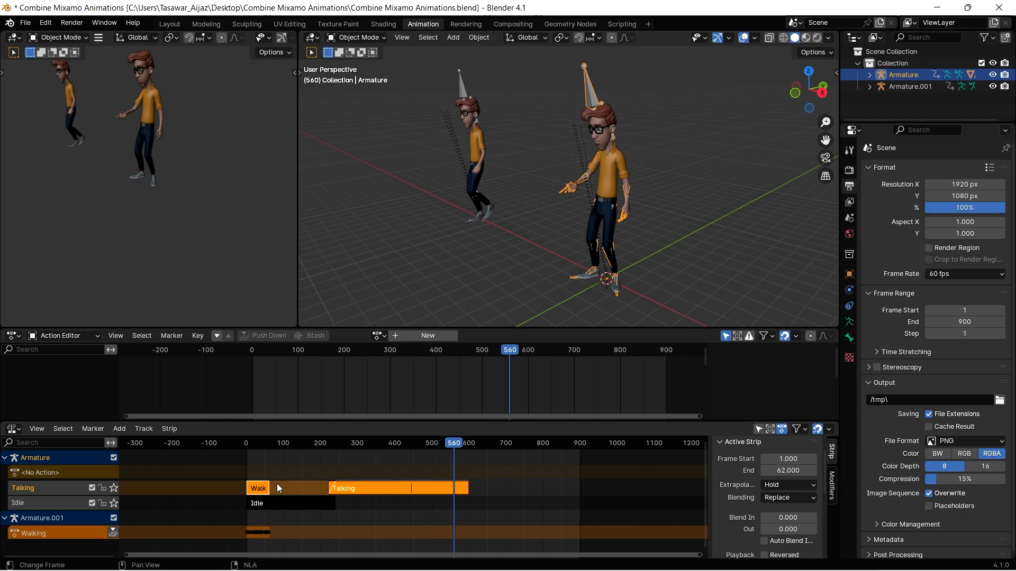
# Step: Snap only the new Walking strip to the current frame, 560, so it overlaps the end of the Talking strip
pyautogui.click(466, 517)
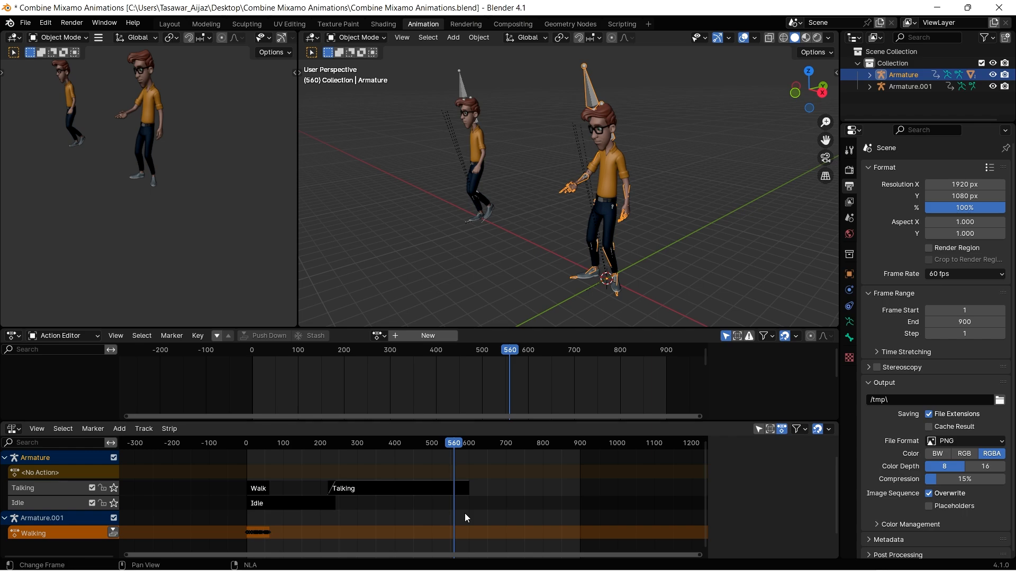
pyautogui.click(265, 489)
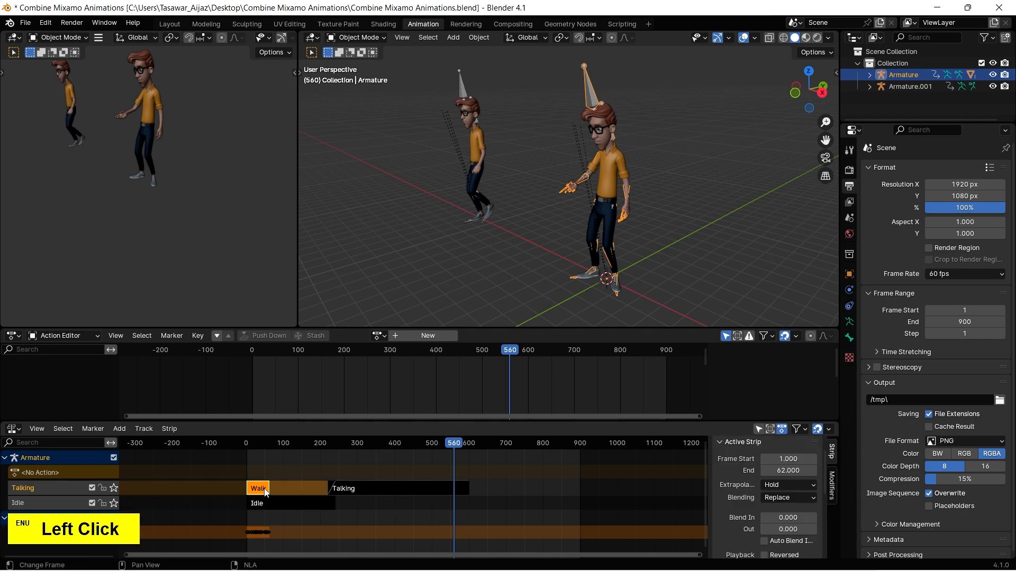
pyautogui.rightClick(264, 489)
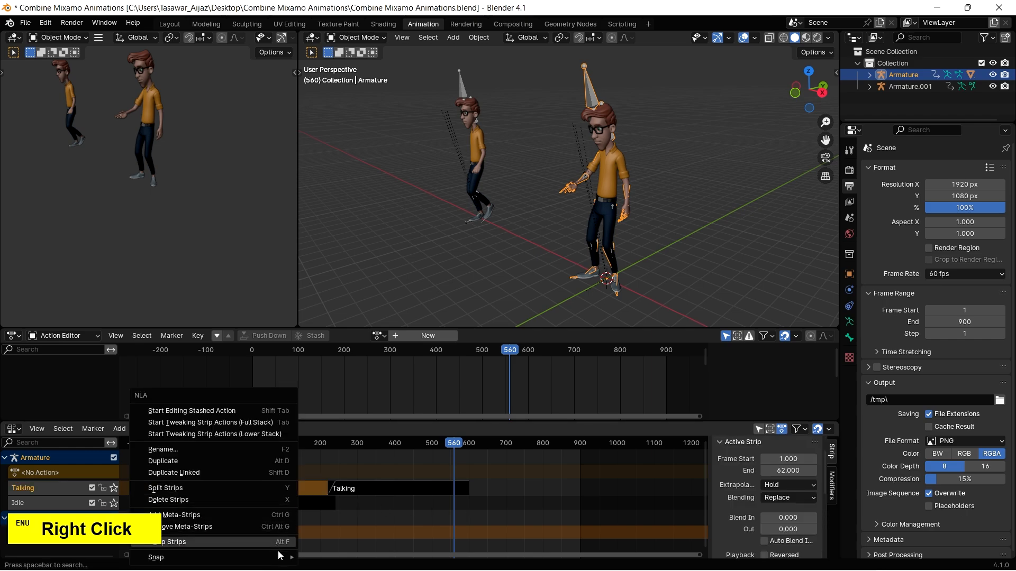
pyautogui.moveTo(280, 559)
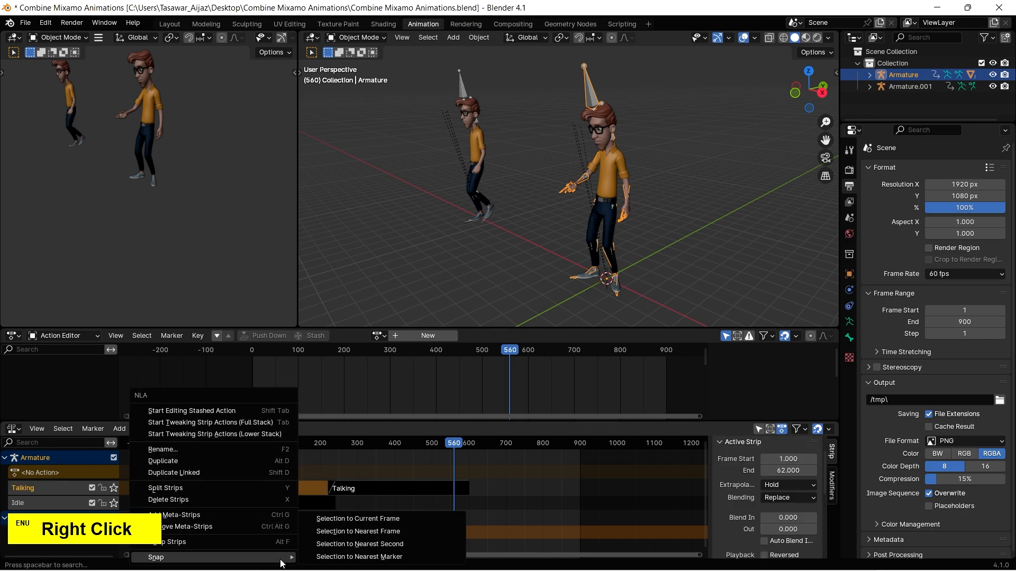
pyautogui.click(407, 519)
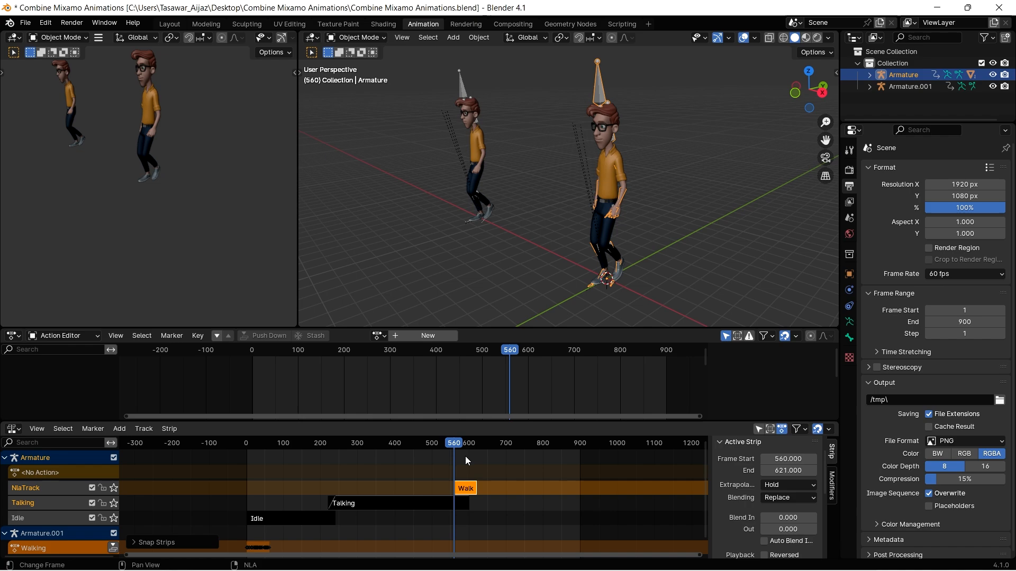
# Step: Set the Walking strip's start frame to 580 and its Blend In to 20 to match its overlap with the Talking strip
pyautogui.moveTo(455, 443); pyautogui.dragTo(468, 448)
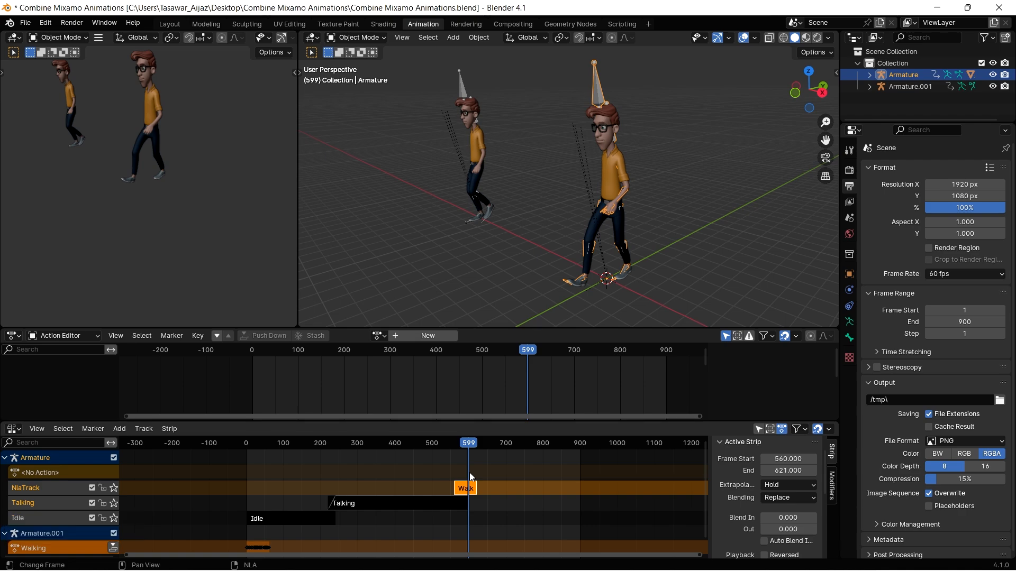
pyautogui.press('Right')
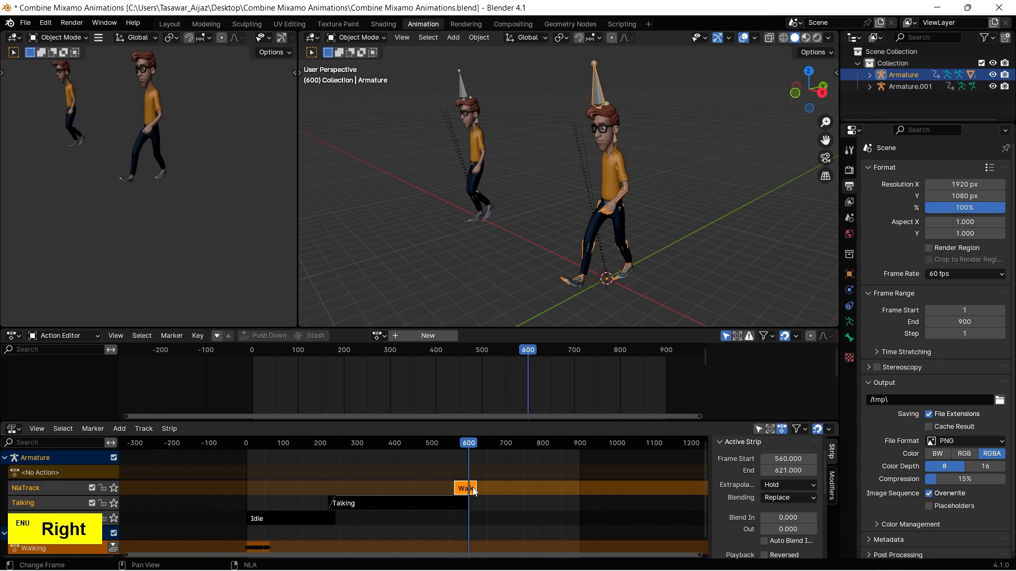
pyautogui.click(473, 491)
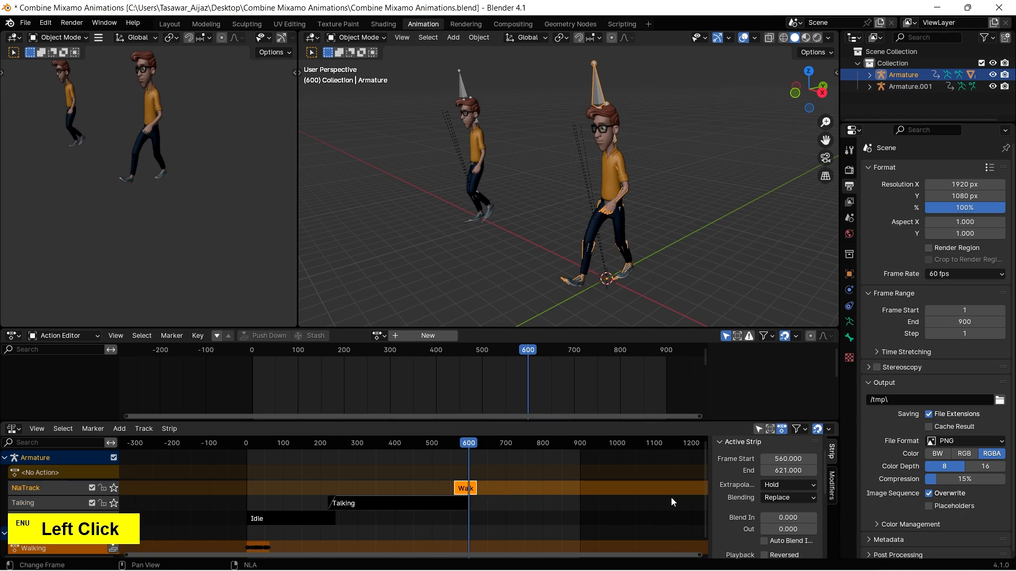
pyautogui.scroll(1, 736, 501)
pyautogui.click(774, 482)
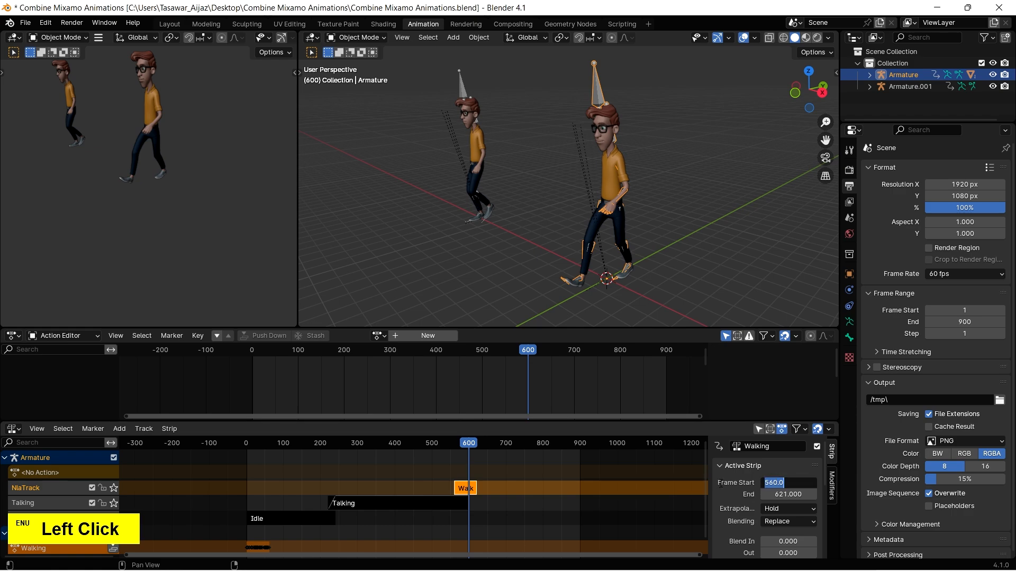
pyautogui.write('580')
pyautogui.press('Return')
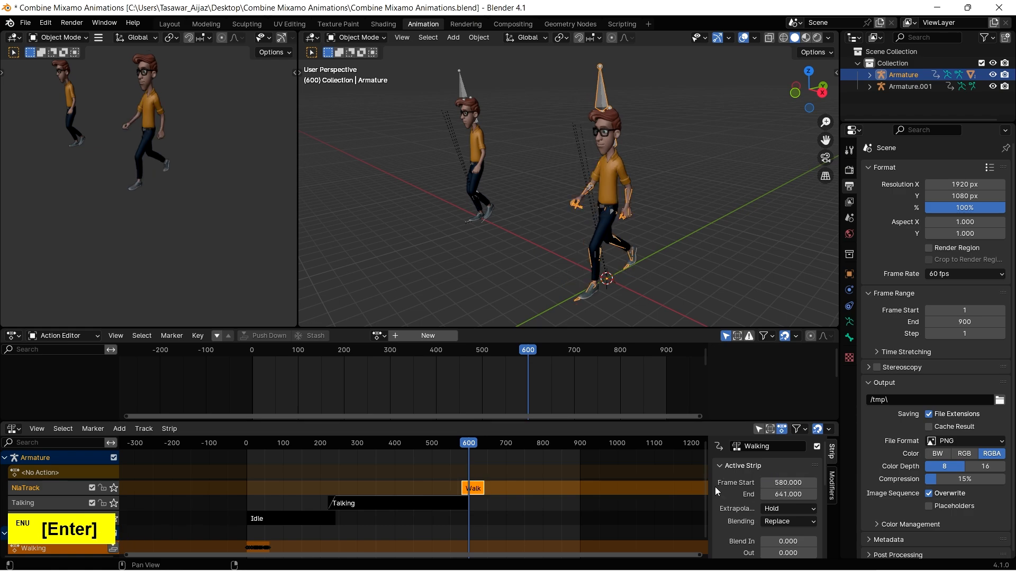
pyautogui.click(788, 541)
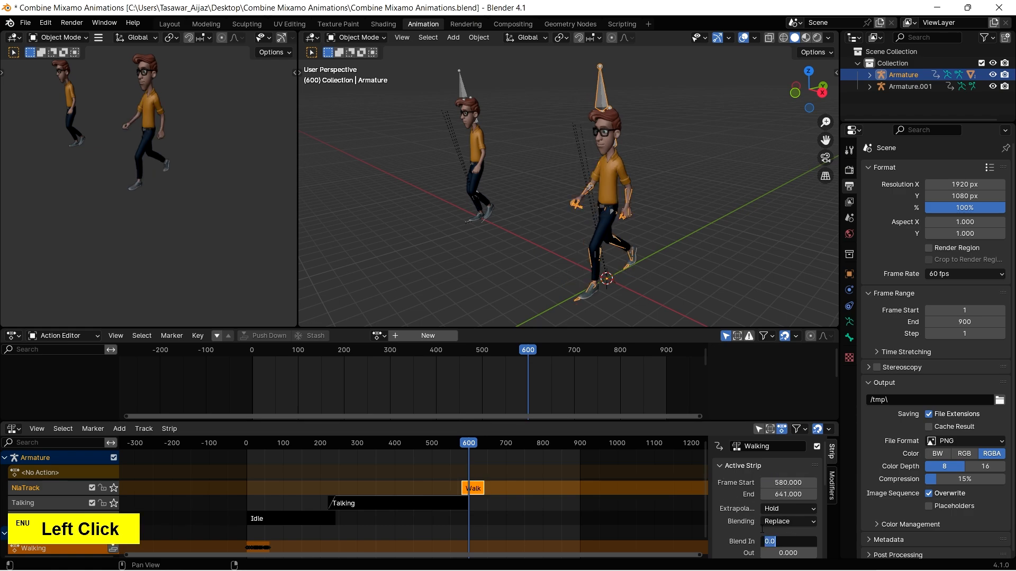
pyautogui.write('20')
pyautogui.press('Return')
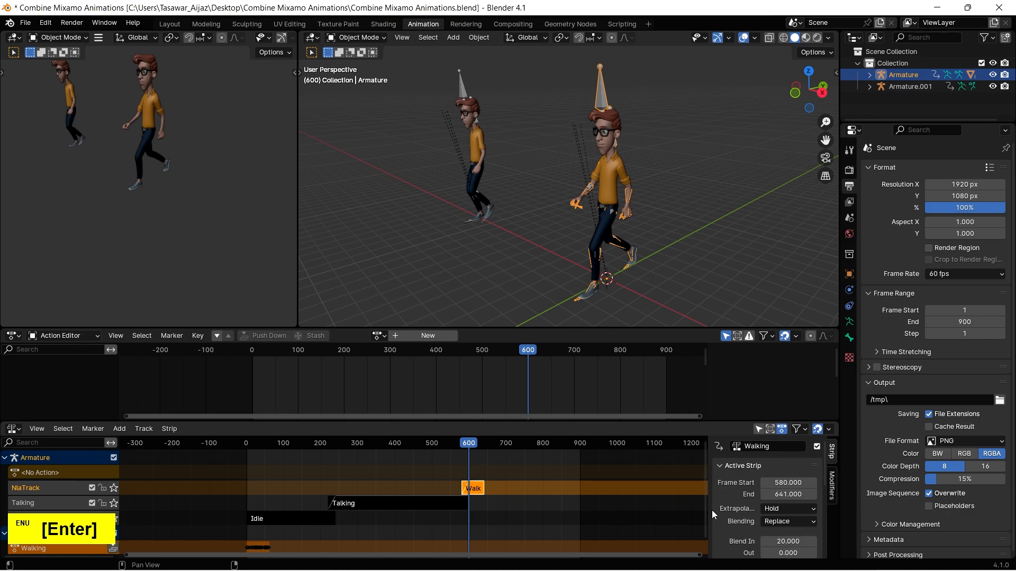
# Step: Scrub and play through the end of the Talking strip to review its blend into Walking
pyautogui.moveTo(499, 444); pyautogui.dragTo(425, 444)
pyautogui.click(485, 510)
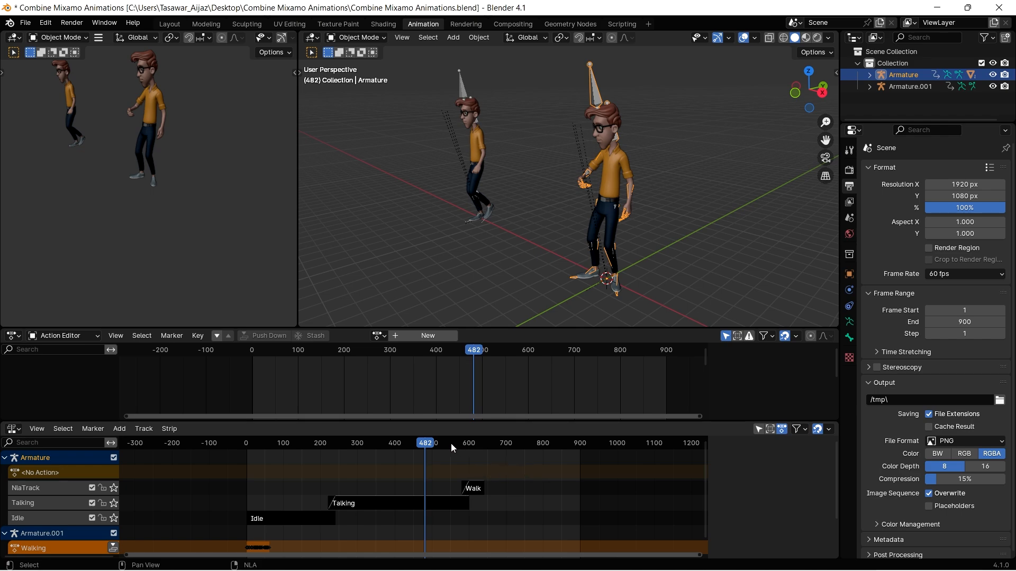
pyautogui.moveTo(428, 444); pyautogui.dragTo(461, 494)
pyautogui.press('space')
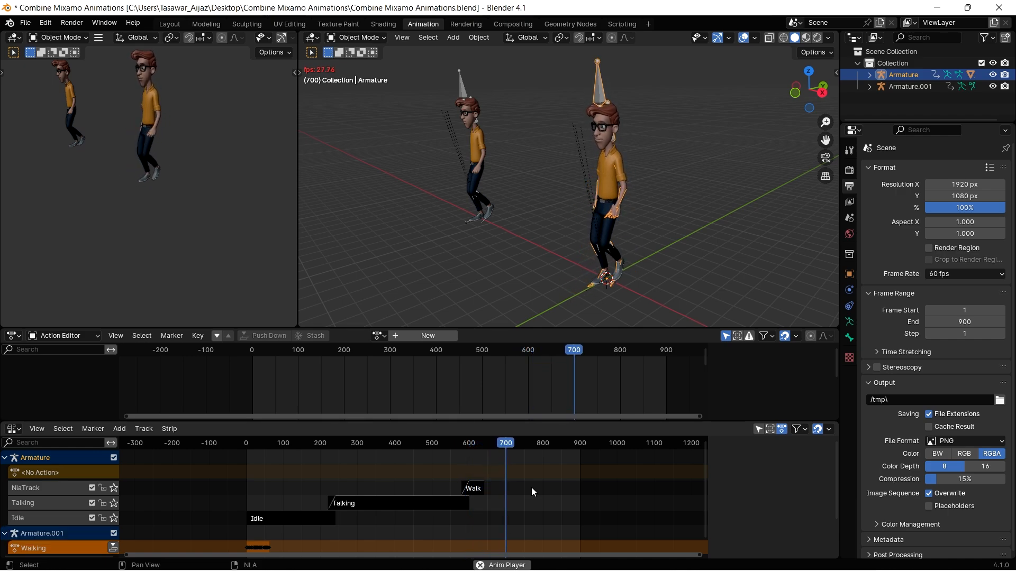
pyautogui.press('space')
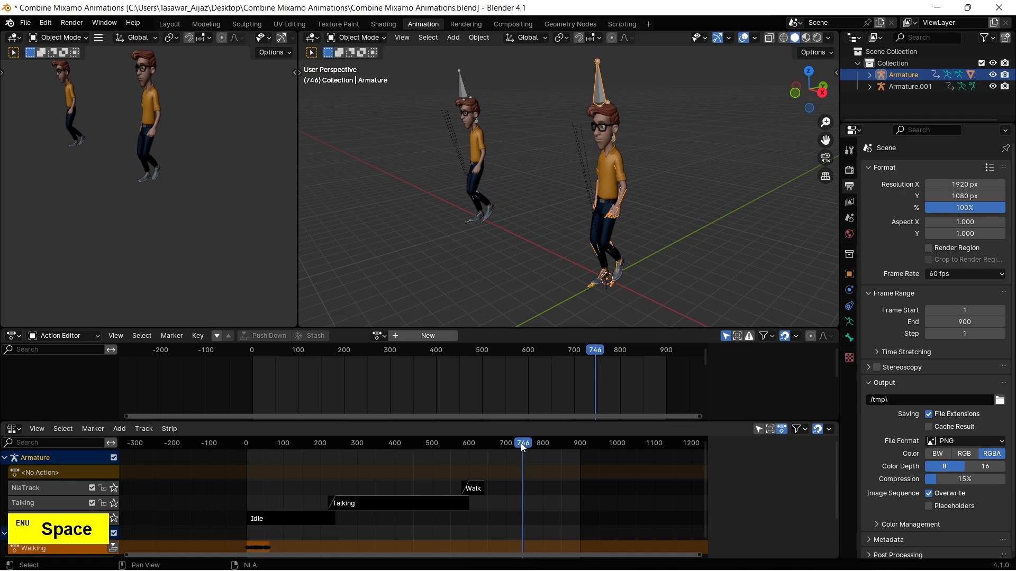
pyautogui.moveTo(520, 442); pyautogui.dragTo(453, 456)
# Step: Increase the Walking strip's Repeat value until the looped strip extends past frame 900
pyautogui.click(477, 489)
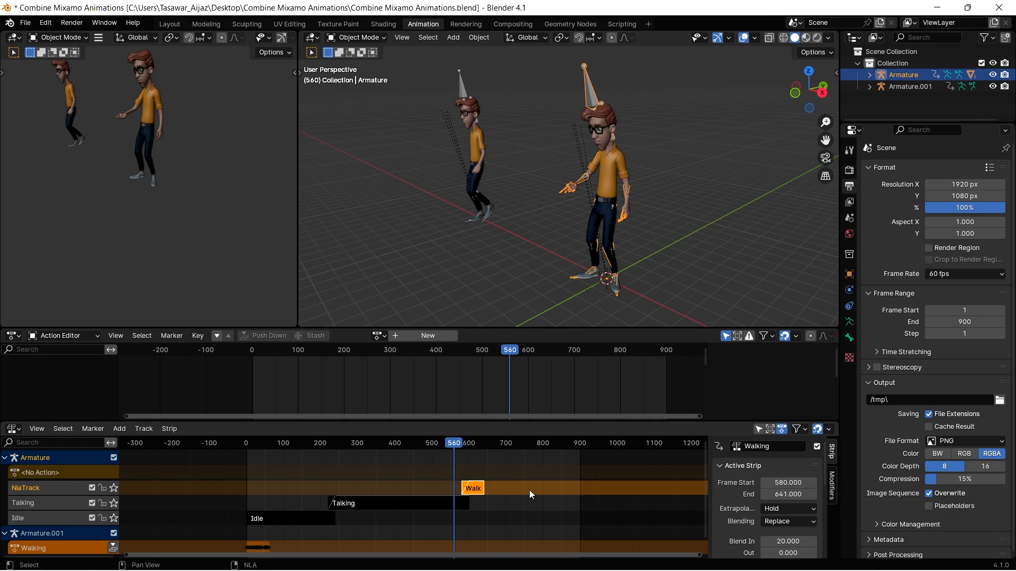
pyautogui.click(474, 492)
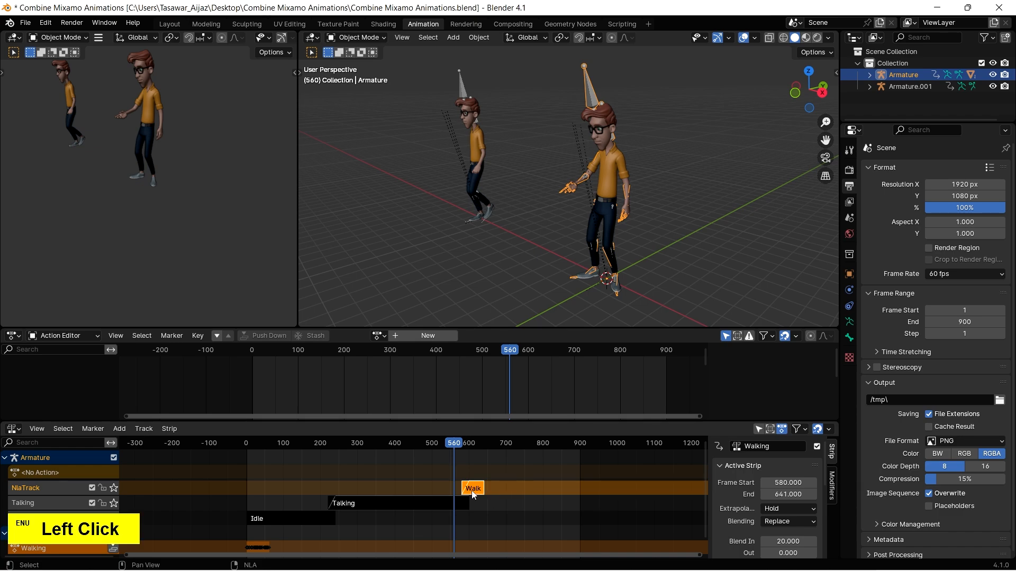
pyautogui.scroll(-3, 738, 509)
pyautogui.scroll(-5, 737, 510)
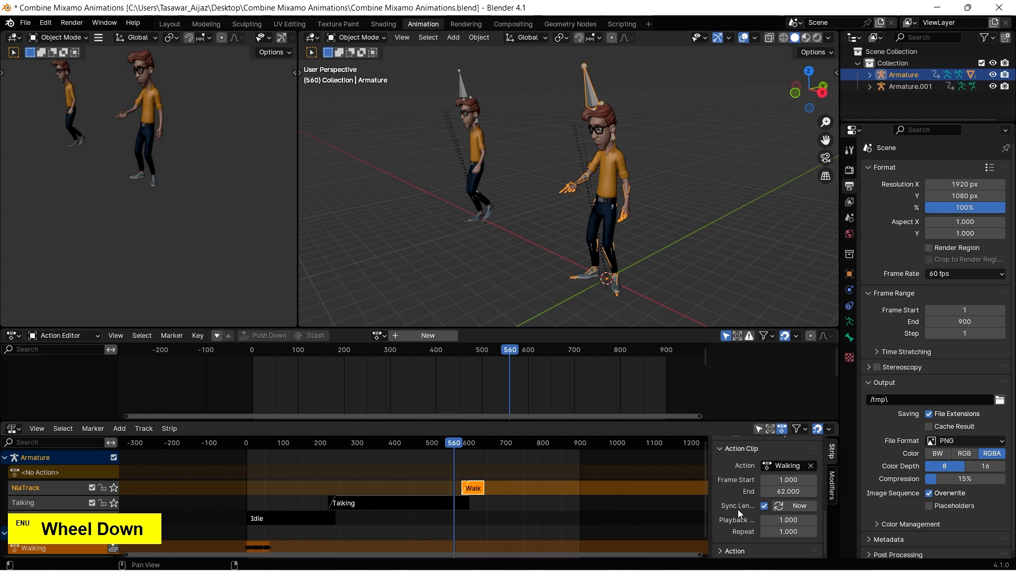
pyautogui.moveTo(781, 532); pyautogui.dragTo(818, 533)
pyautogui.scroll(5, 734, 527)
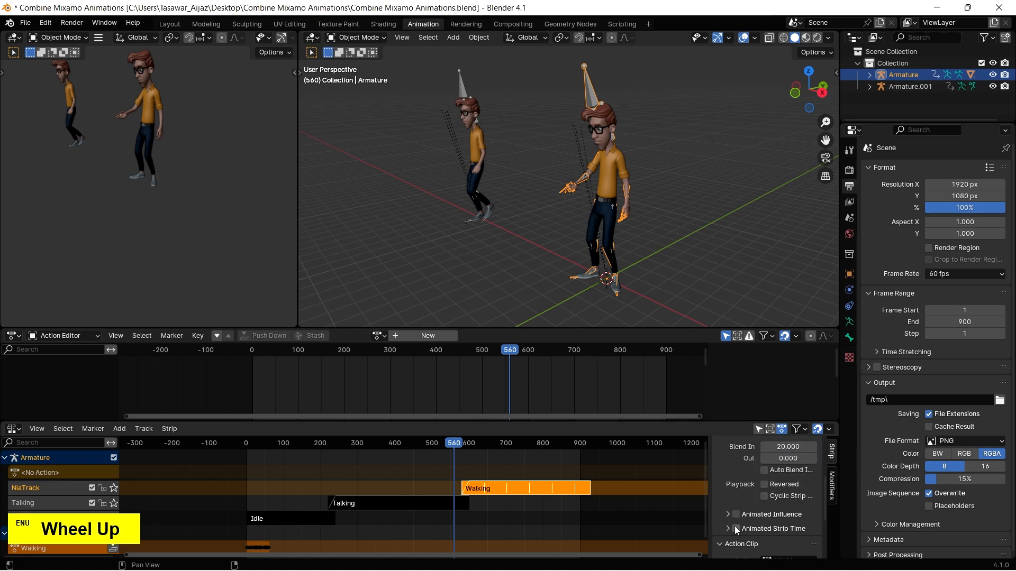
# Step: Set the Walking strip's end frame to 900 and review its strip and action clip settings
pyautogui.click(785, 494)
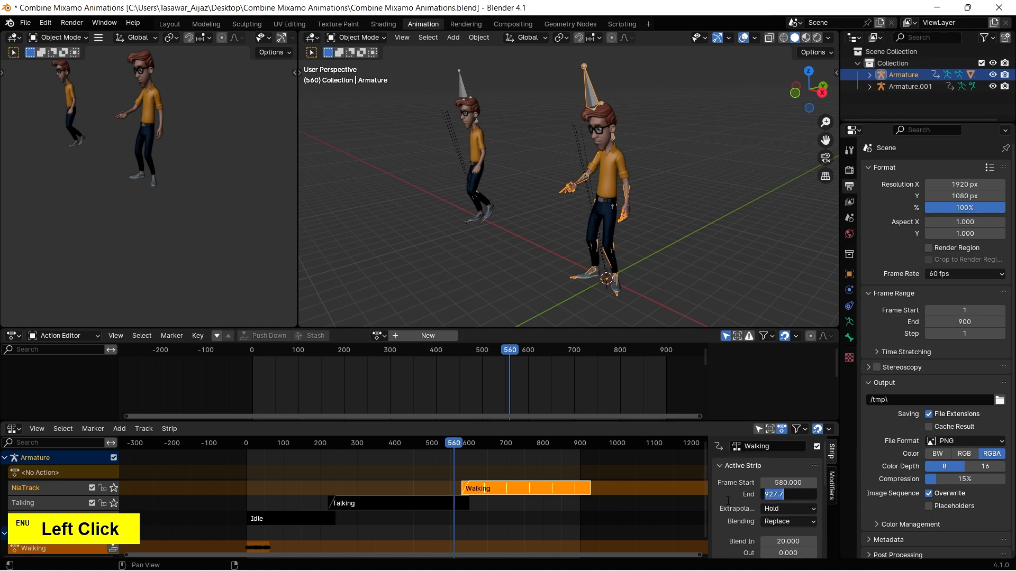
pyautogui.write('900')
pyautogui.press('Return')
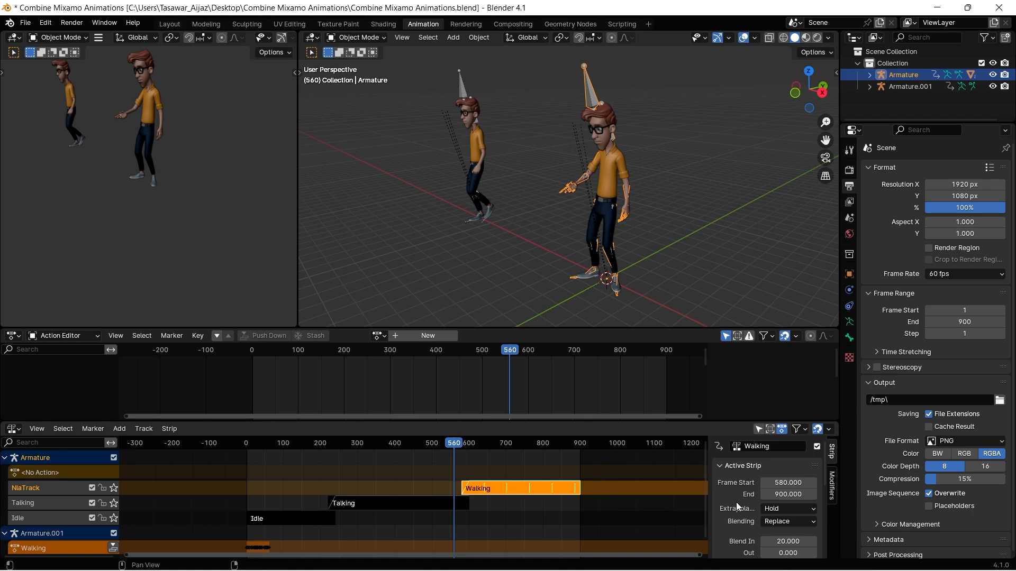
pyautogui.scroll(-10, 735, 503)
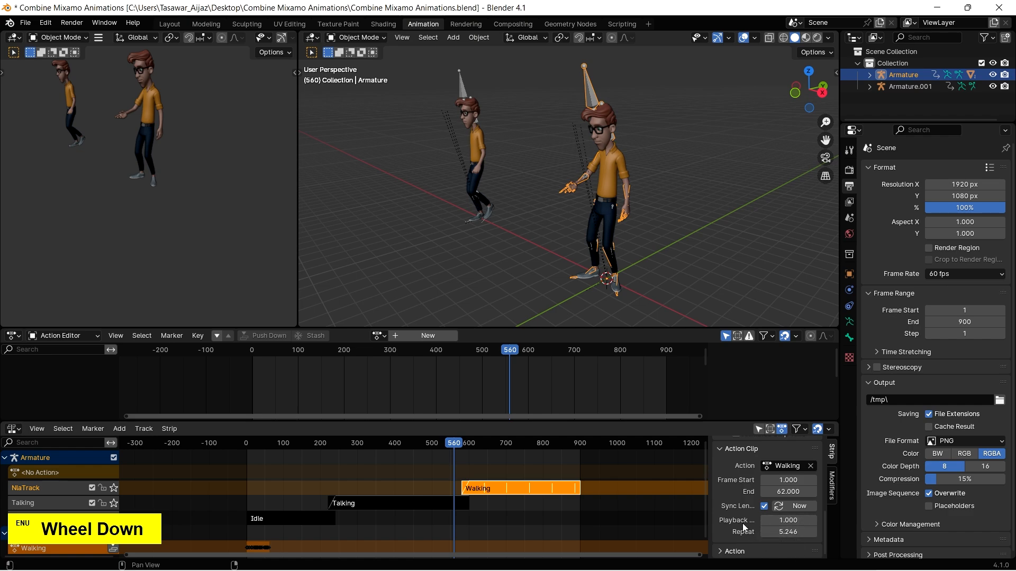
pyautogui.scroll(10, 742, 524)
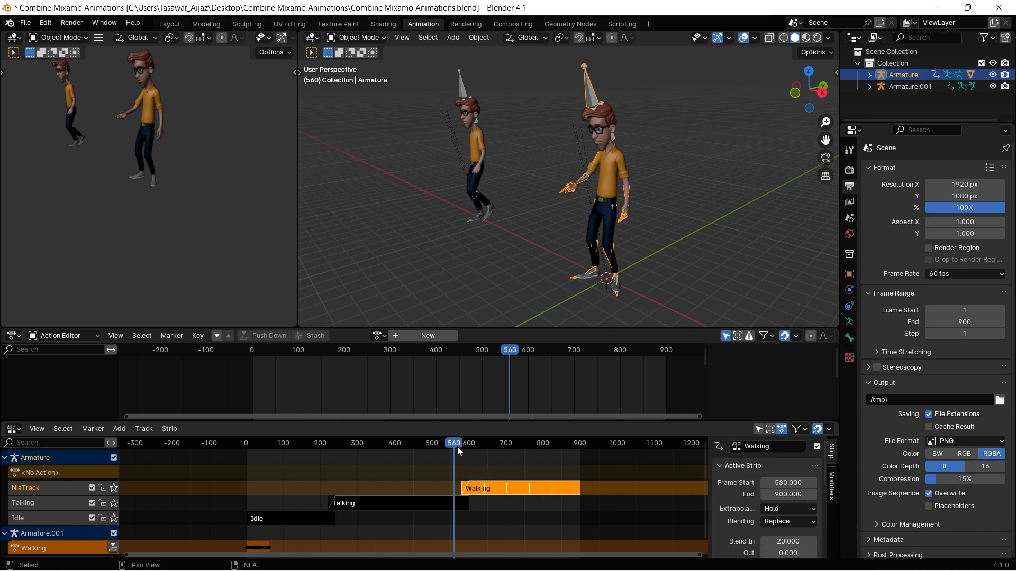
pyautogui.scroll(-6, 743, 529)
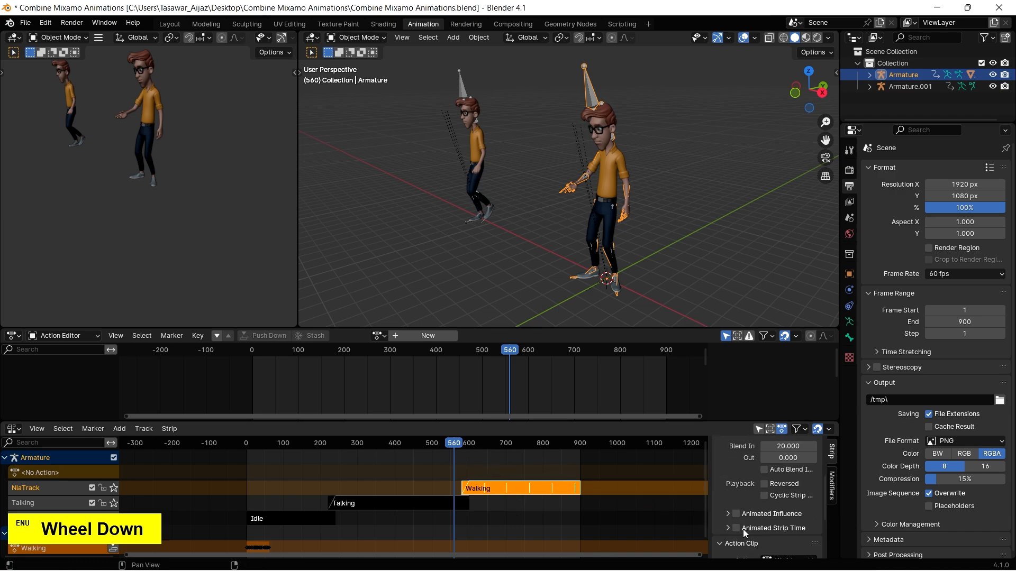
pyautogui.scroll(6, 734, 512)
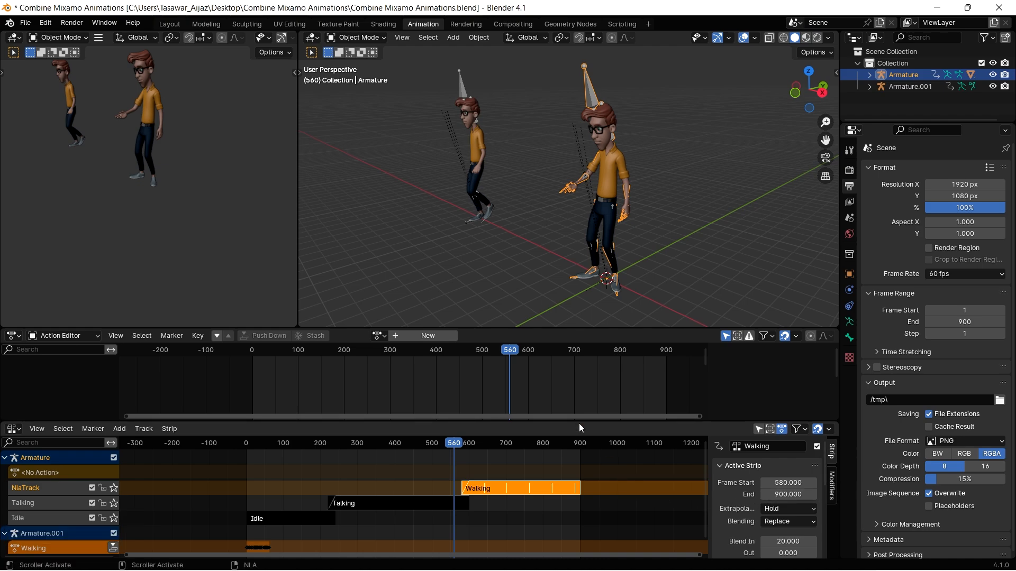
# Step: Delete the extra imported walking character, Armature.001, together with its meshes
pyautogui.moveTo(510, 68); pyautogui.dragTo(413, 232)
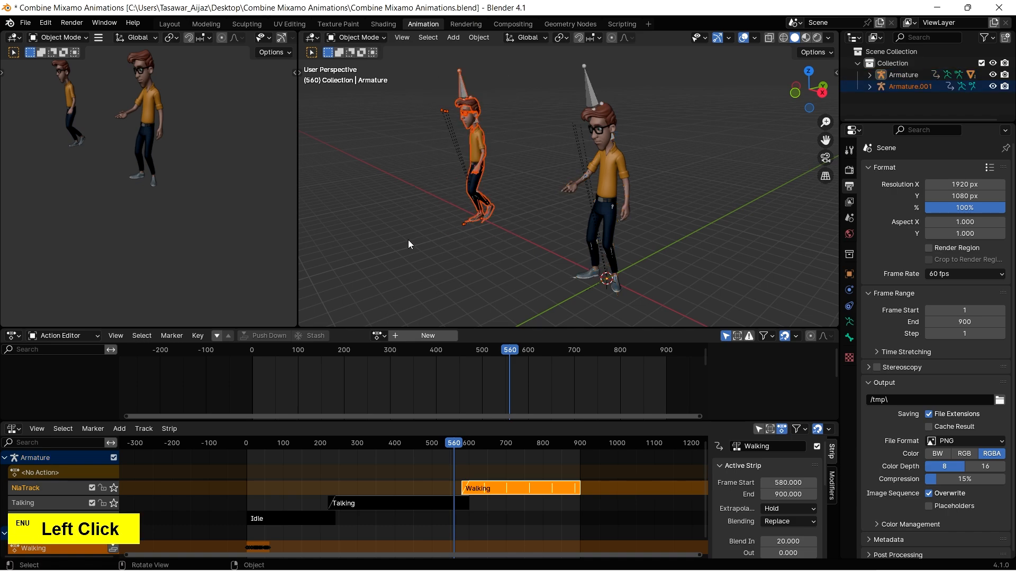
pyautogui.press('Delete')
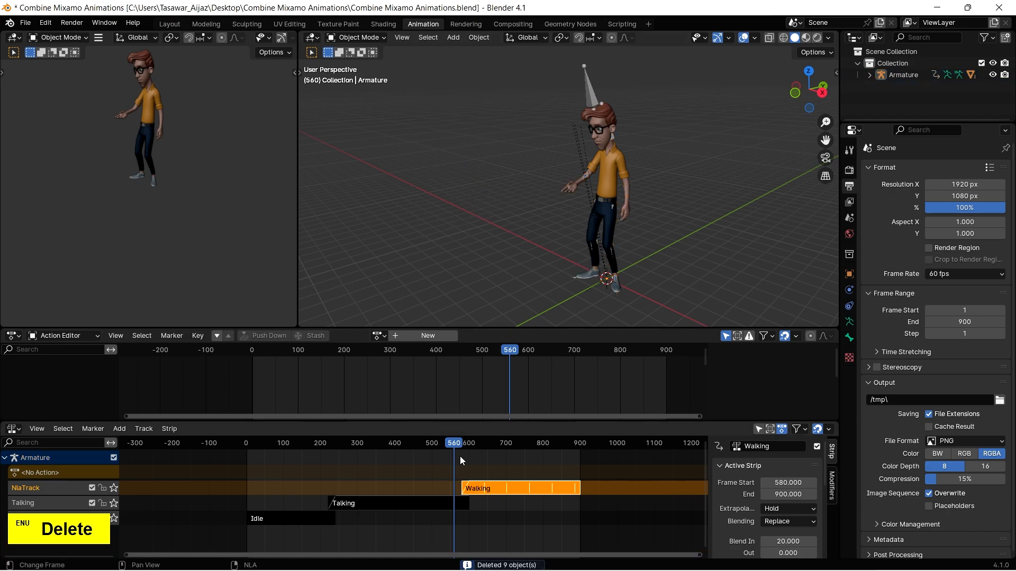
# Step: Play the blend into Walking, then return to the start of the timeline and play the whole combined animation
pyautogui.press('space')
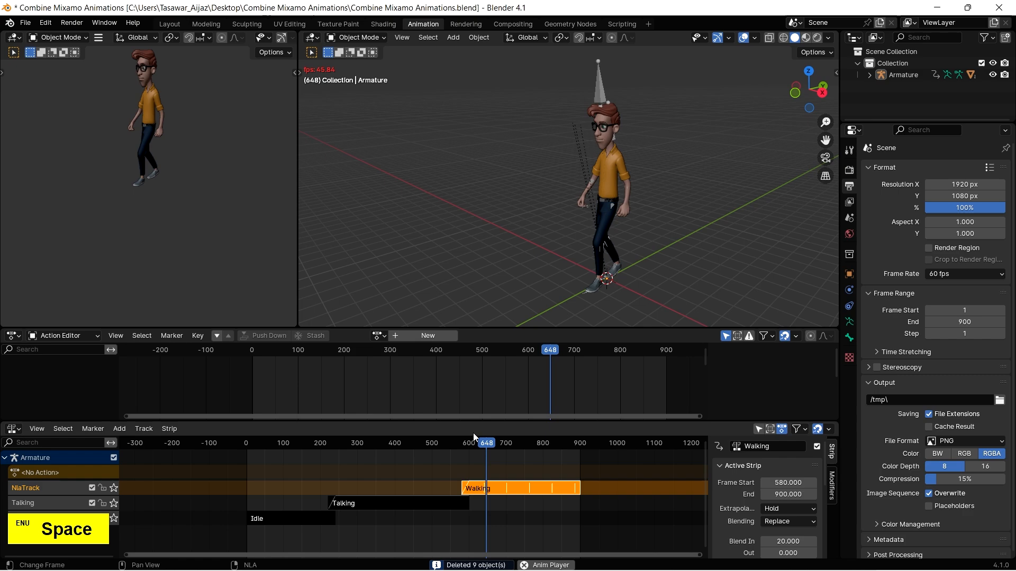
pyautogui.moveTo(487, 442); pyautogui.dragTo(250, 465)
pyautogui.press('space')
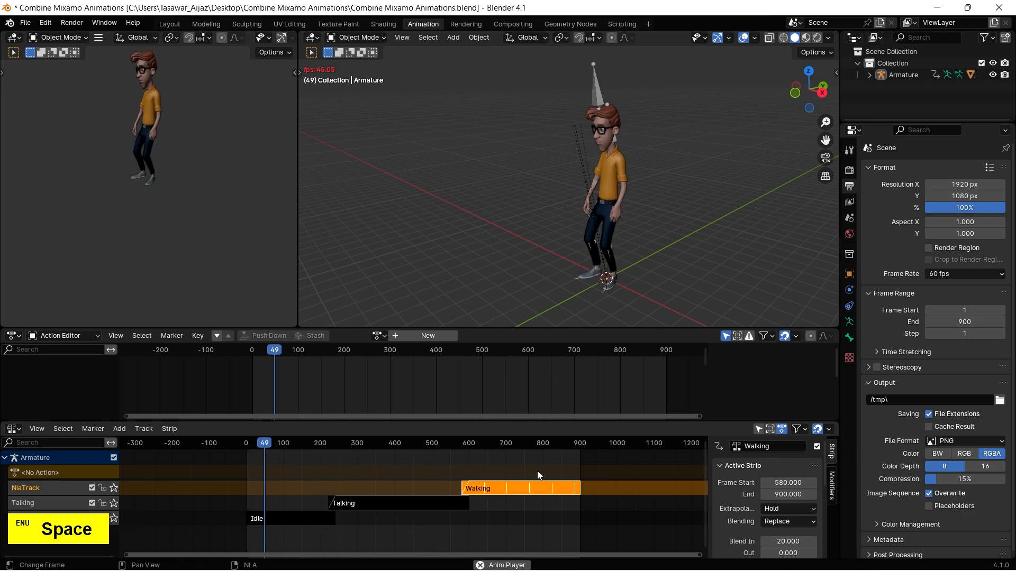